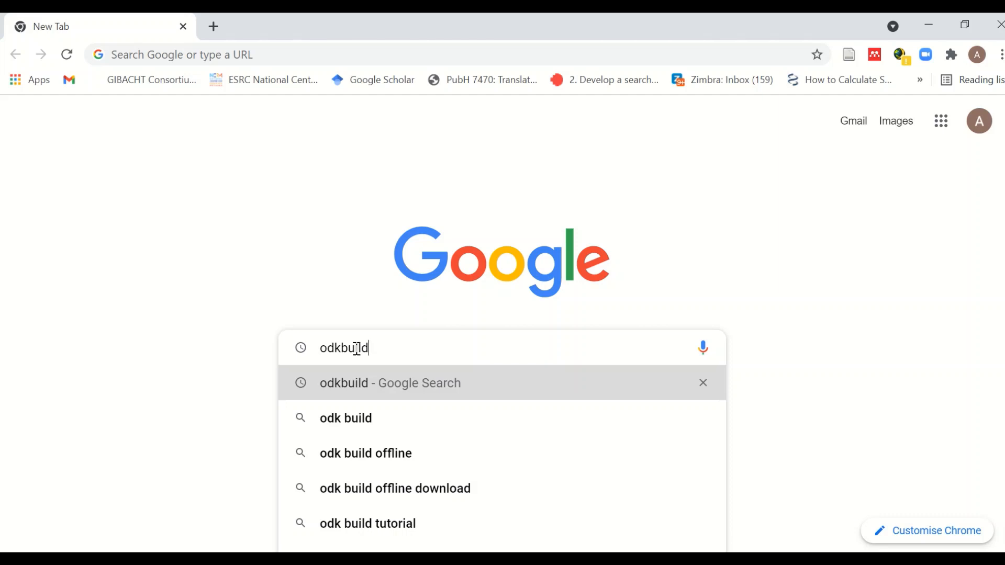
Search Google for odkbuild, open the ODK Build site and dismiss its sign-in prompt.
{"action": "key", "text": "Return"}
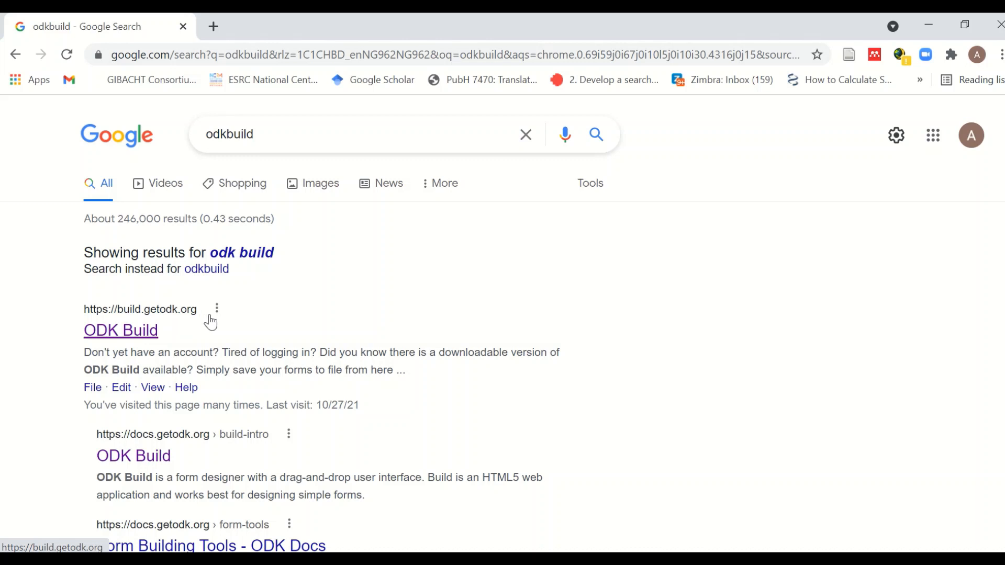
{"action": "left_click", "coordinate": [130, 341]}
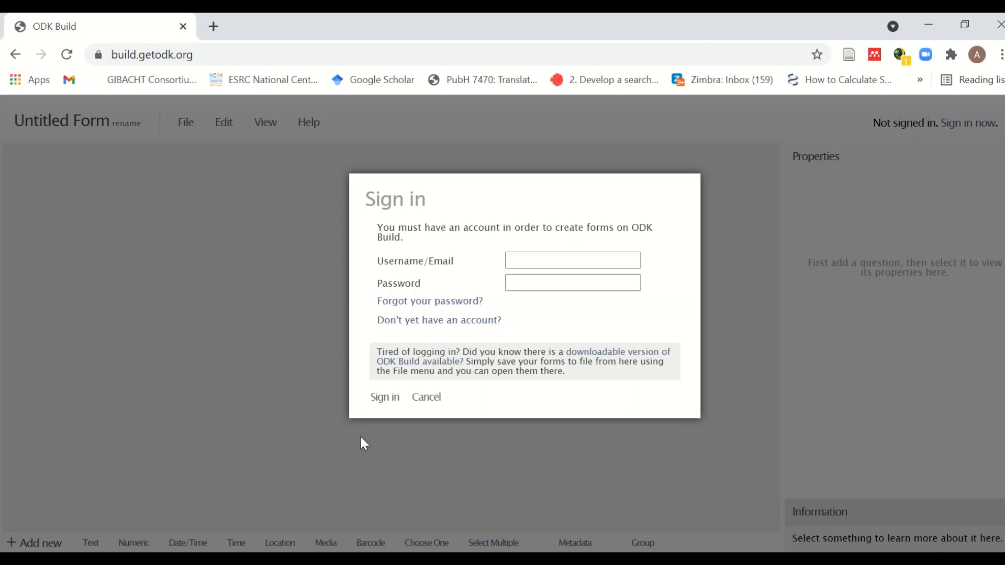
{"action": "key", "text": "alt+Tab"}
{"action": "left_click", "coordinate": [427, 398]}
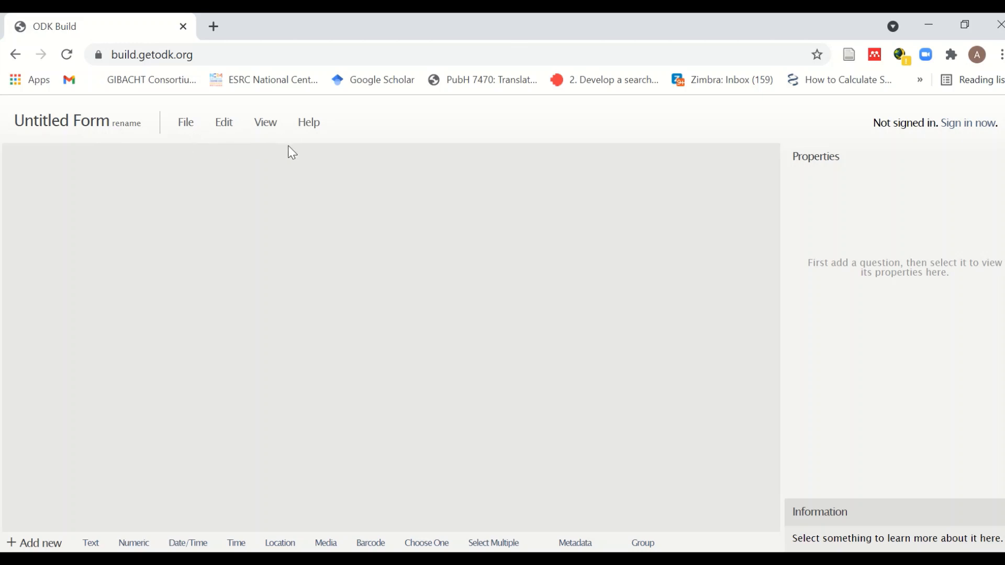
{"action": "left_click", "coordinate": [191, 140]}
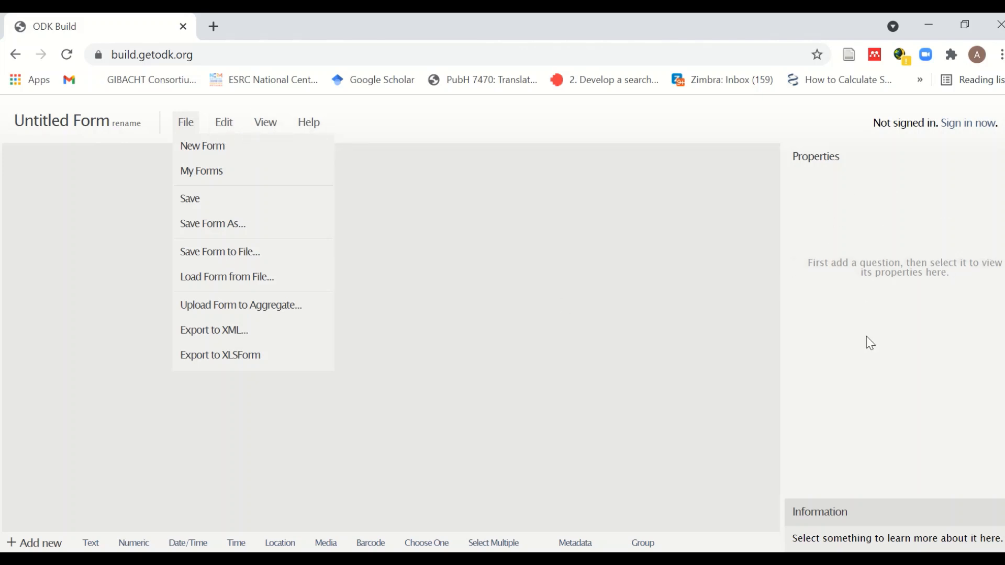
{"action": "left_click", "coordinate": [427, 311]}
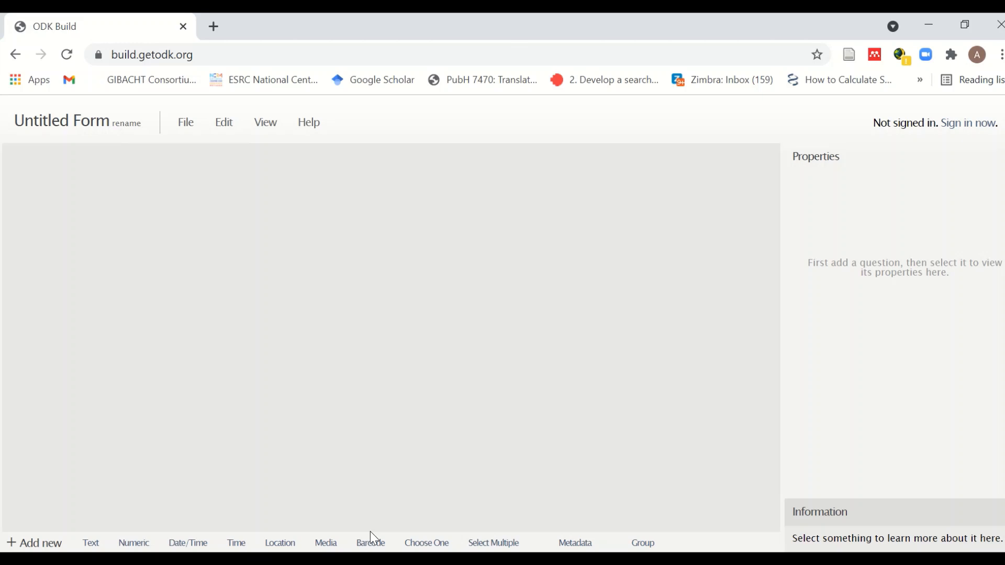
Check the questionnaire title in the Word document and rename the untitled form in ODK Build to "Health Questionnaire".
{"action": "key", "text": "alt+Tab"}
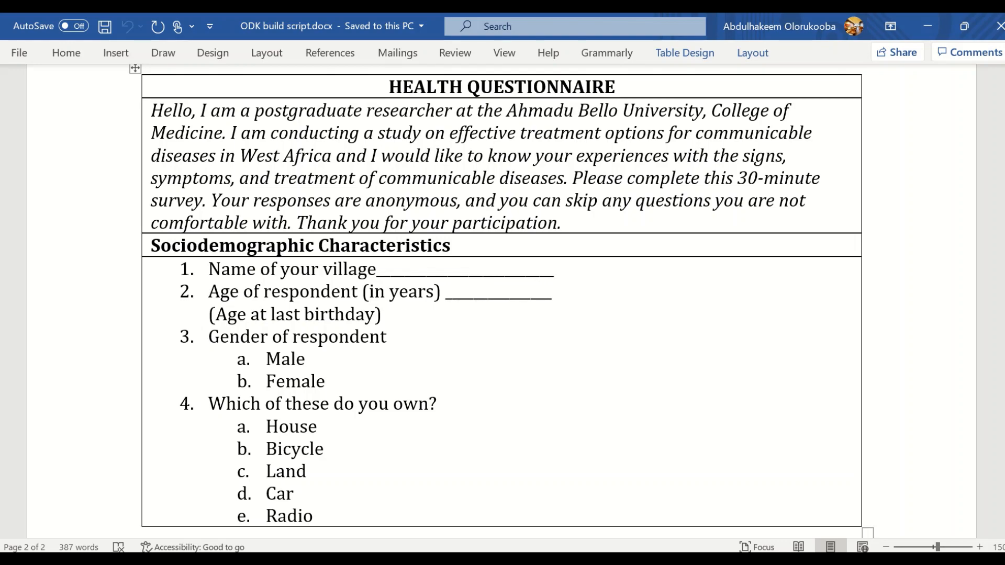
{"action": "key", "text": "alt+Tab"}
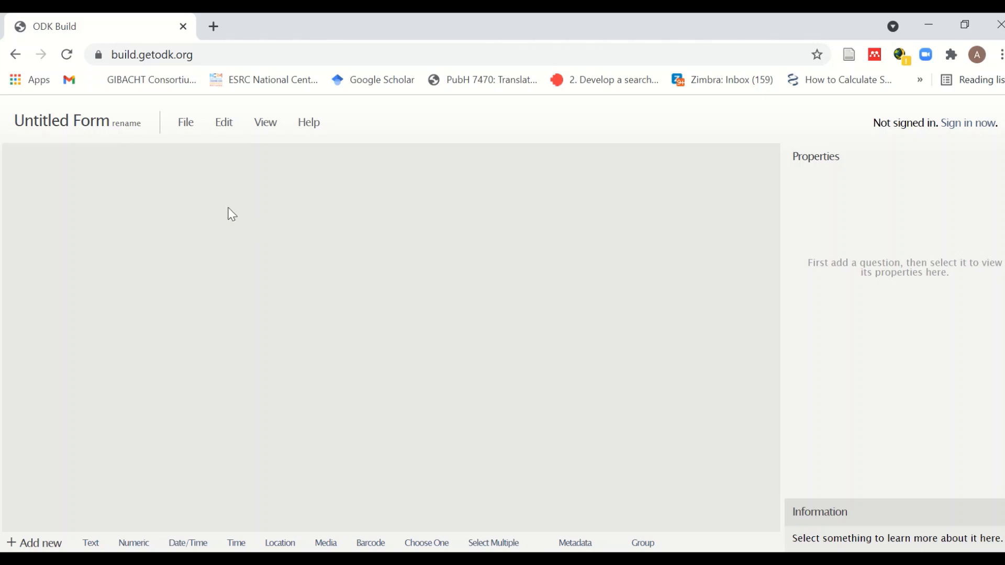
{"action": "left_click", "coordinate": [122, 124]}
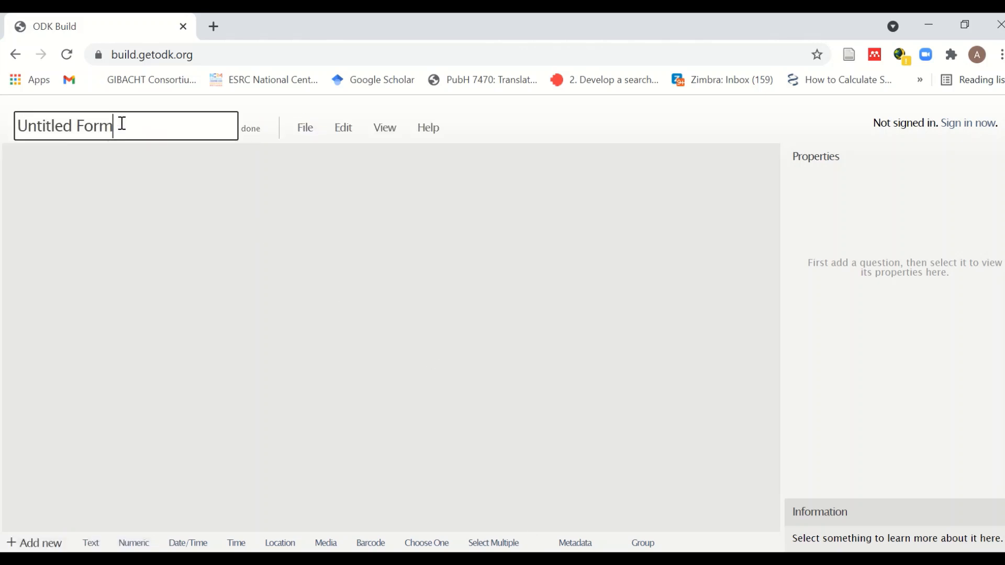
{"action": "key", "text": "BackSpace"}
{"action": "key", "text": "BackSpace"}
{"action": "key", "text": "BackSpace"}
{"action": "key", "text": "BackSpace"}
{"action": "key", "text": "BackSpace"}
{"action": "key", "text": "BackSpace"}
{"action": "key", "text": "BackSpace"}
{"action": "key", "text": "BackSpace"}
{"action": "key", "text": "BackSpace"}
{"action": "key", "text": "BackSpace"}
{"action": "key", "text": "BackSpace"}
{"action": "key", "text": "BackSpace"}
{"action": "key", "text": "BackSpace"}
{"action": "type", "text": "Health "}
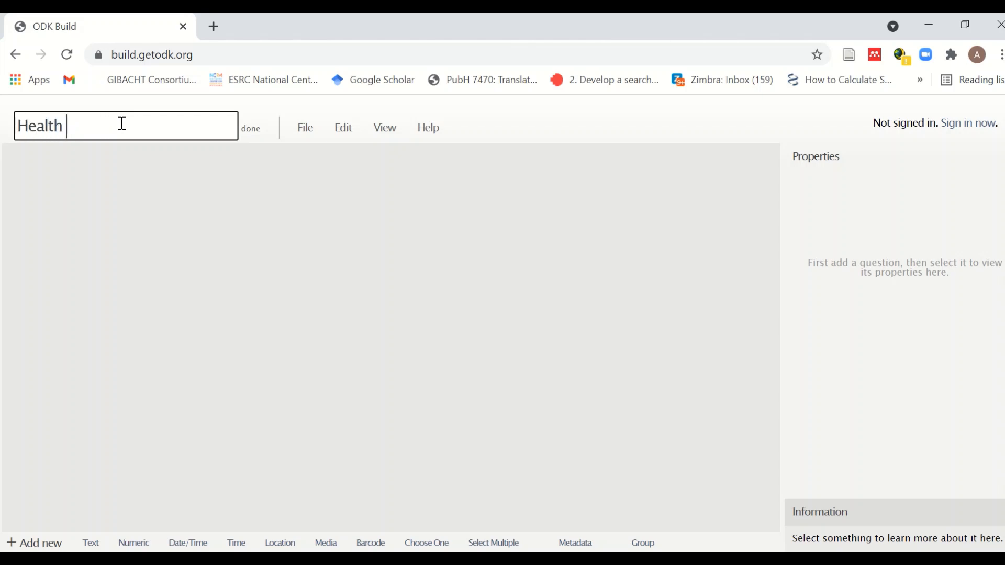
{"action": "type", "text": "Questionnaire"}
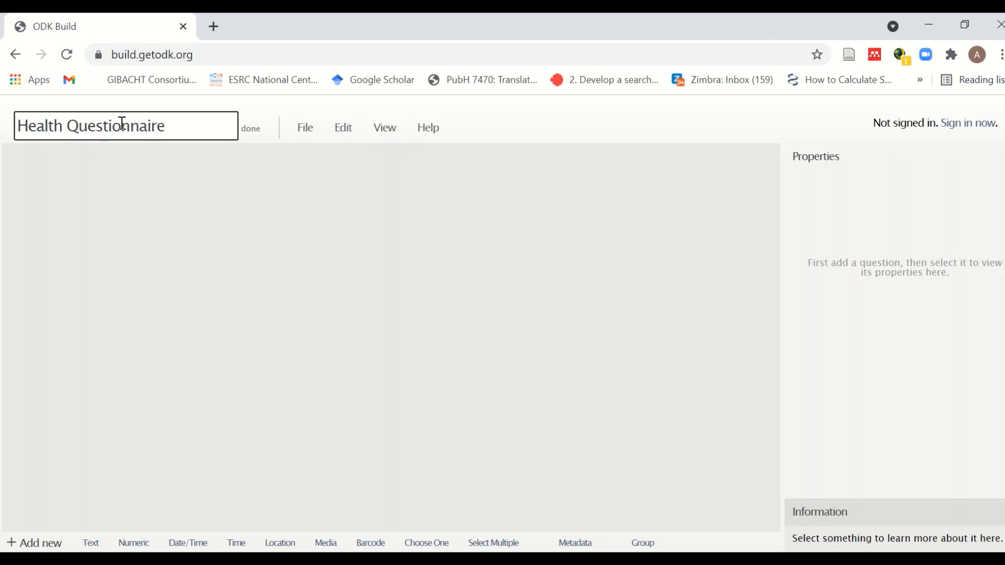
{"action": "left_click", "coordinate": [256, 134]}
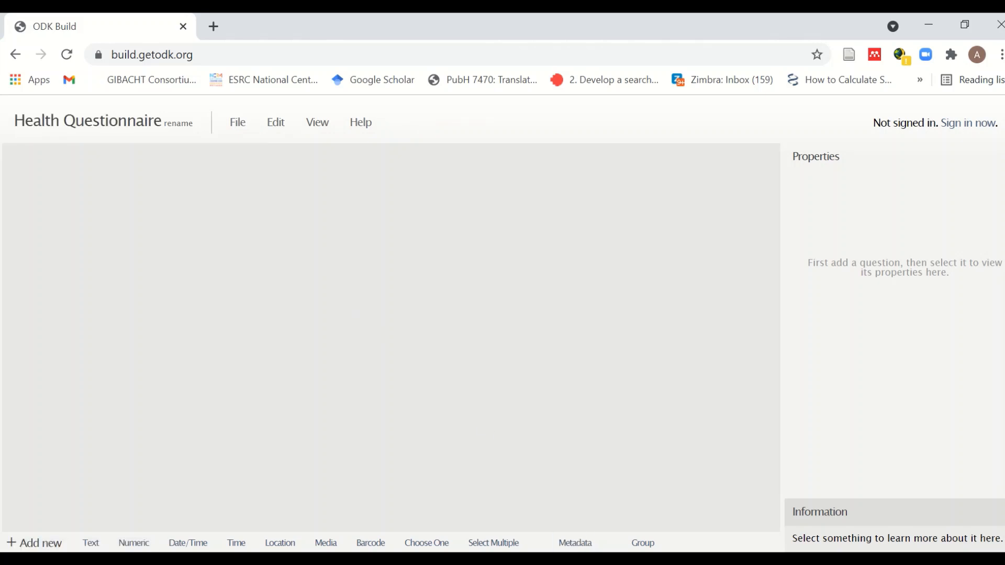
Switch to Word, copy the "HEALTH QUESTIONNAIRE" title from the questionnaire document and return to ODK Build.
{"action": "key", "text": "alt+Tab"}
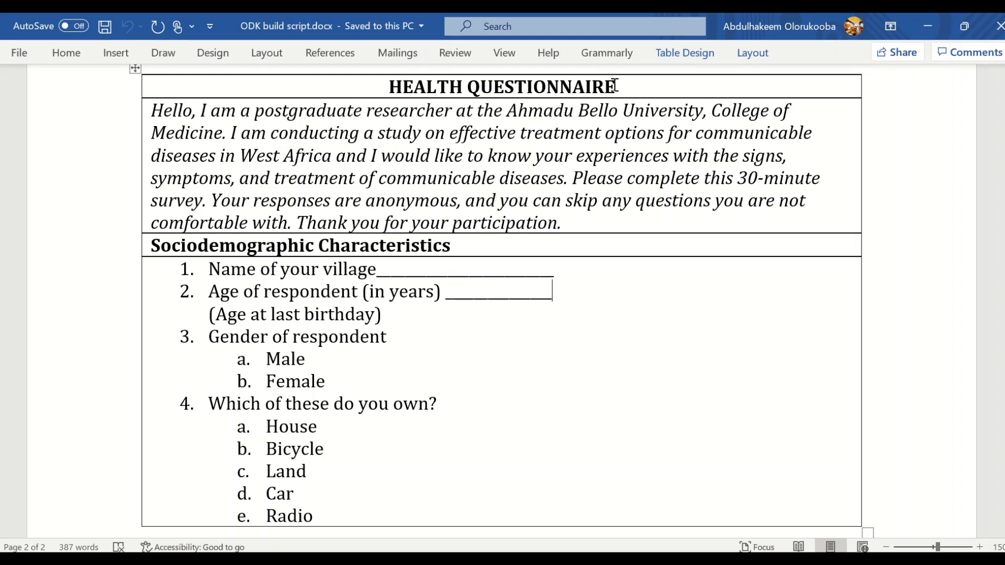
{"action": "left_click_drag", "start_coordinate": [580, 84], "coordinate": [403, 89]}
{"action": "key", "text": "ctrl+c"}
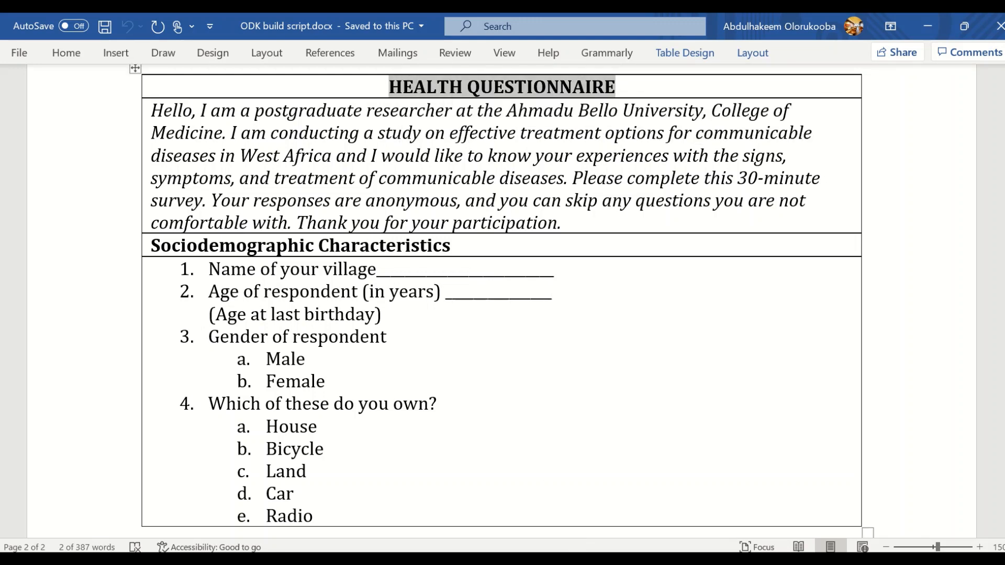
{"action": "left_click", "coordinate": [584, 560]}
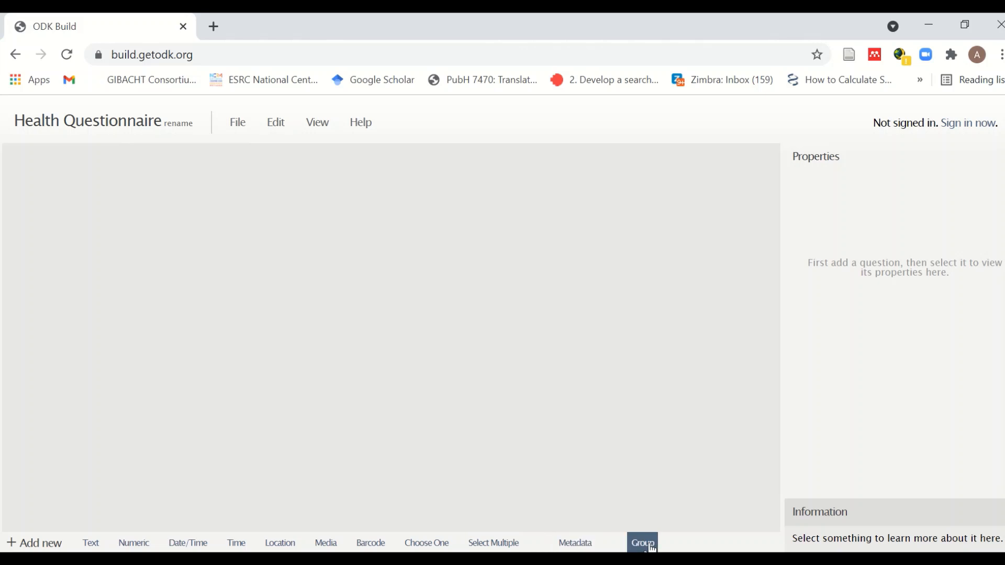
Add a text question to the empty form and set its data name to "title".
{"action": "left_click", "coordinate": [91, 545]}
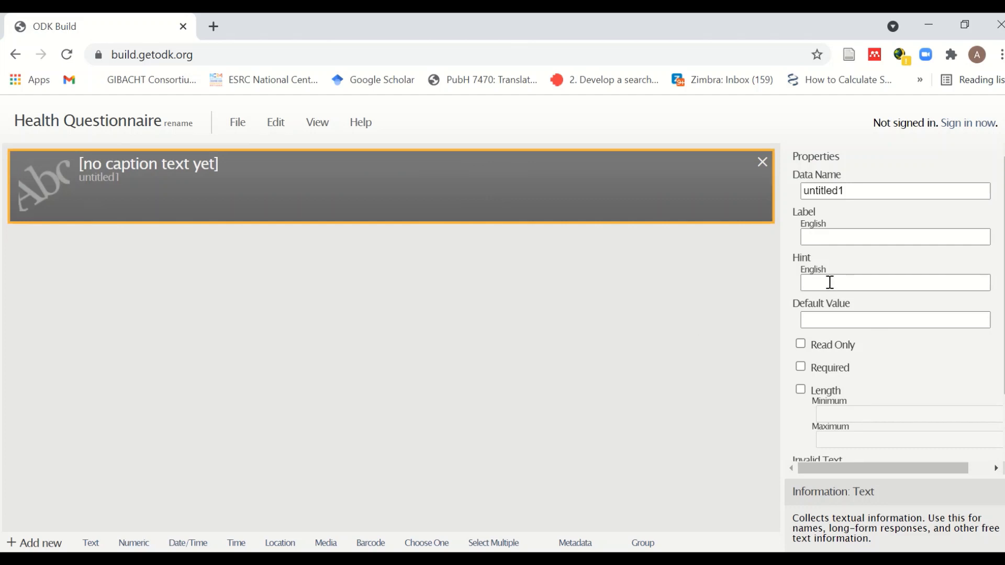
{"action": "left_click", "coordinate": [852, 191]}
{"action": "double_click", "coordinate": [834, 192]}
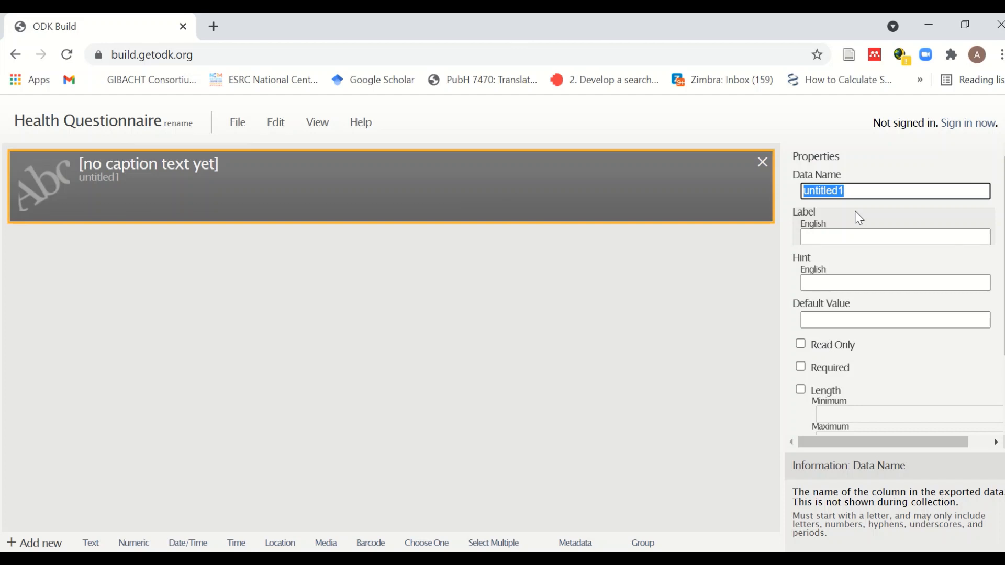
{"action": "type", "text": "title"}
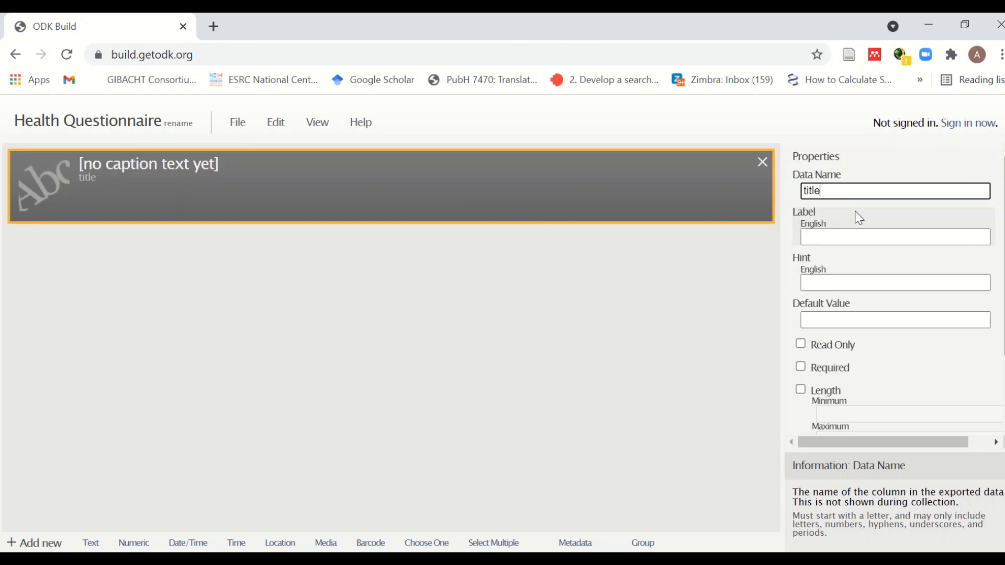
Paste "HEALTH QUESTIONNAIRE" as the title question's English label and make the question read only.
{"action": "left_click", "coordinate": [847, 235]}
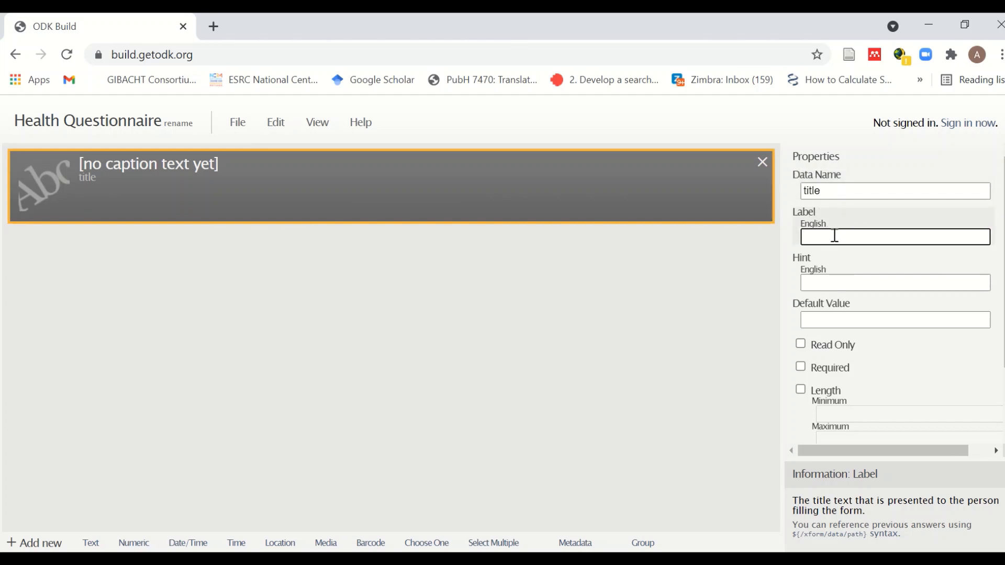
{"action": "key", "text": "ctrl+v"}
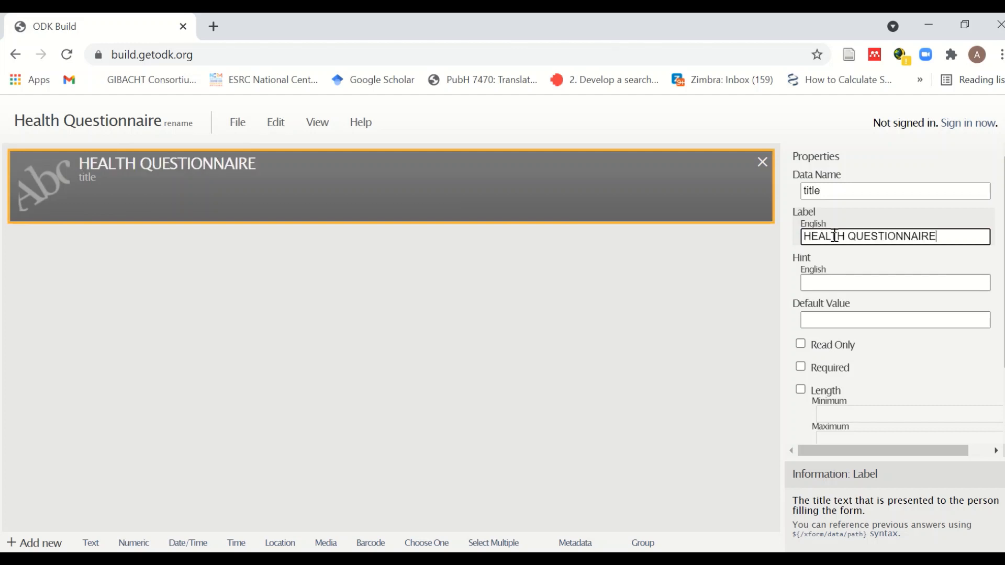
{"action": "left_click", "coordinate": [800, 344]}
{"action": "left_click", "coordinate": [803, 348]}
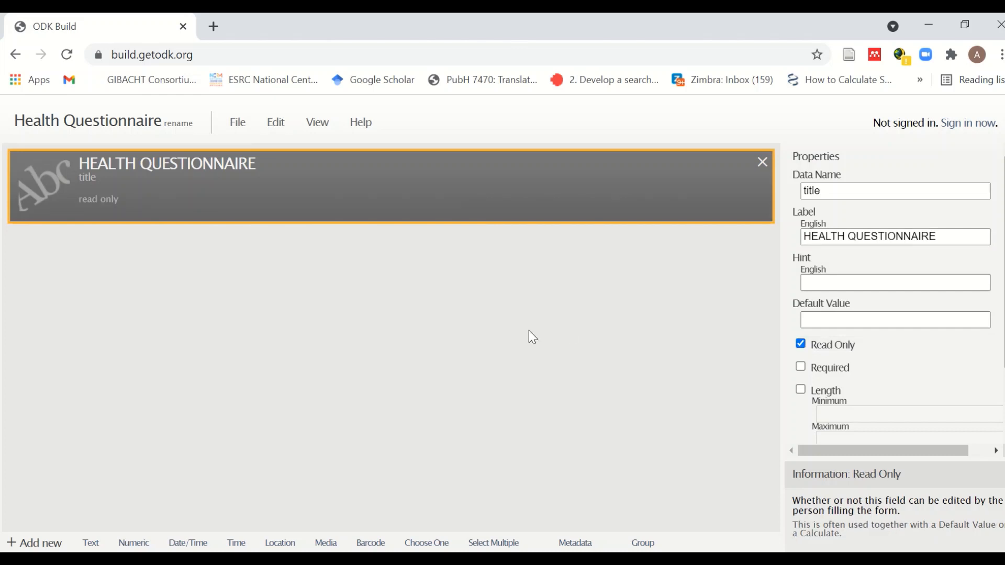
Switch to Word, copy the whole introductory paragraph beginning "Hello, I am a postgraduate researcher" and return to ODK Build.
{"action": "key", "text": "alt+Tab"}
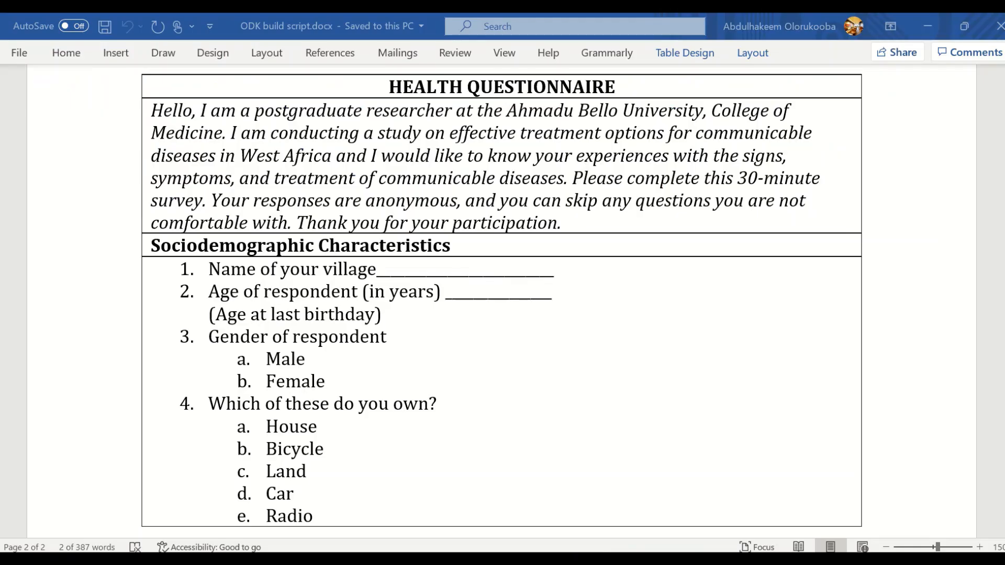
{"action": "left_click_drag", "start_coordinate": [573, 222], "coordinate": [151, 117]}
{"action": "key", "text": "ctrl+c"}
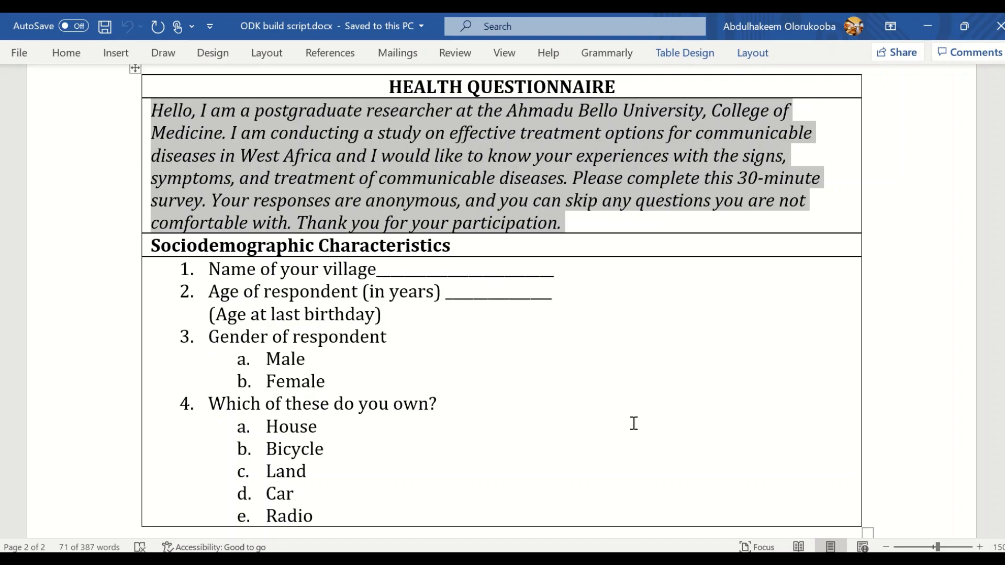
{"action": "left_click", "coordinate": [608, 560]}
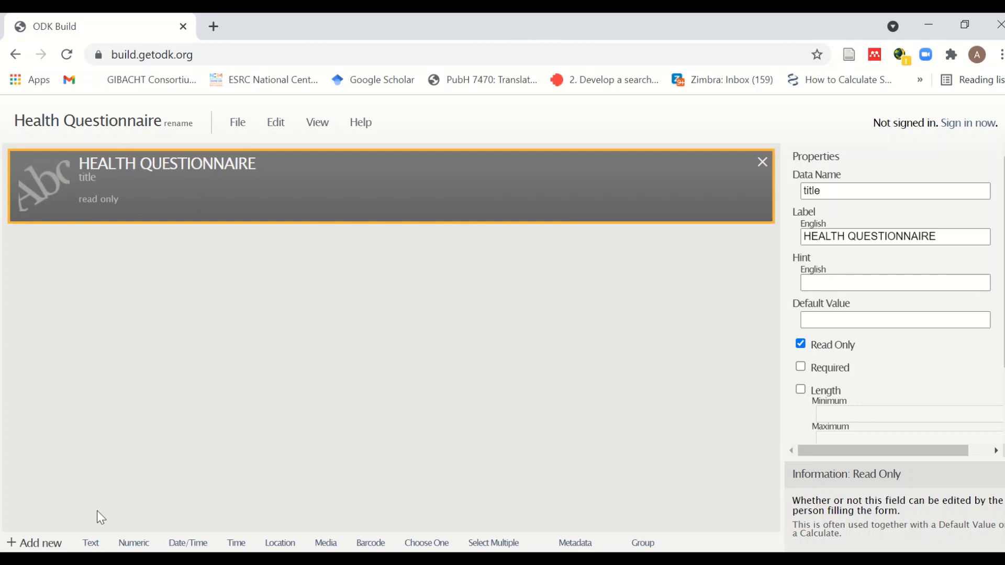
Add a second text question below the title and set its data name to "intro".
{"action": "left_click", "coordinate": [91, 545]}
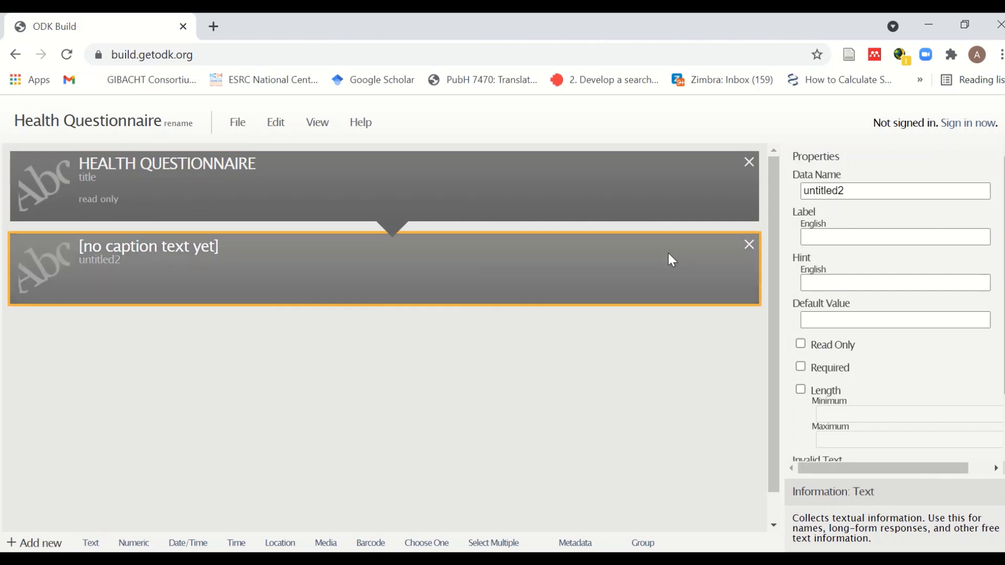
{"action": "left_click", "coordinate": [850, 191]}
{"action": "double_click", "coordinate": [802, 192]}
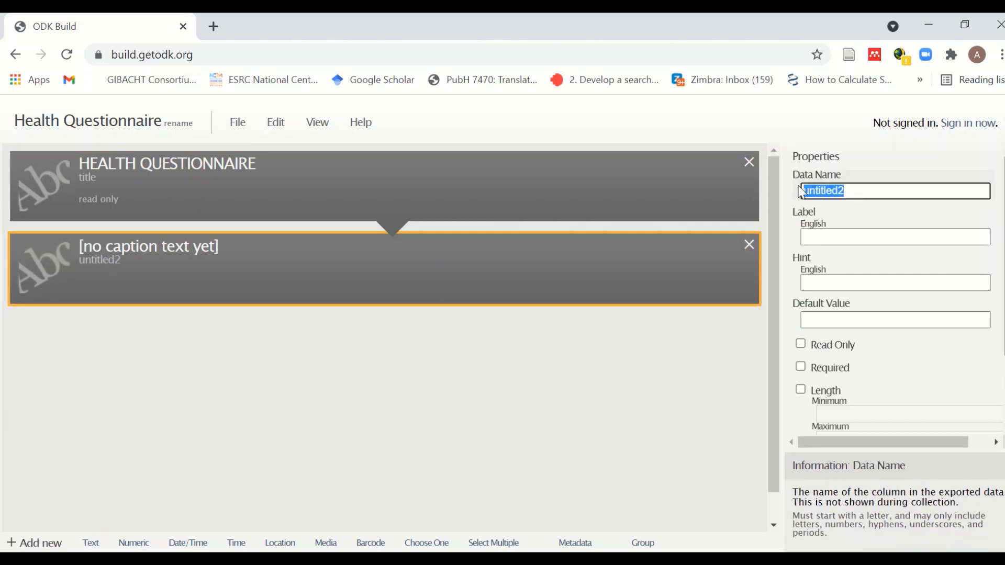
{"action": "type", "text": "intro"}
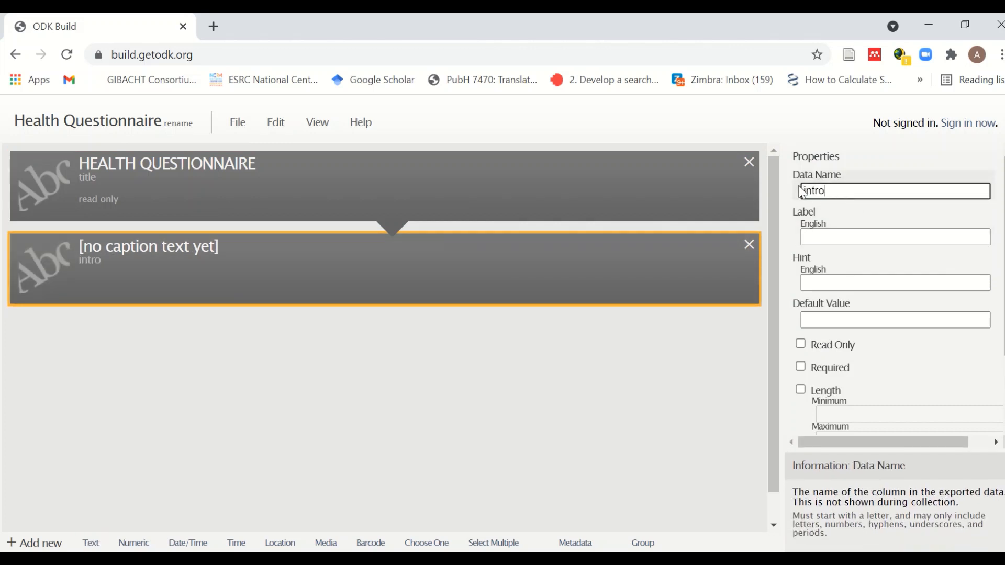
Paste the copied introductory paragraph as the intro question's English label and make the question read only.
{"action": "left_click", "coordinate": [825, 233]}
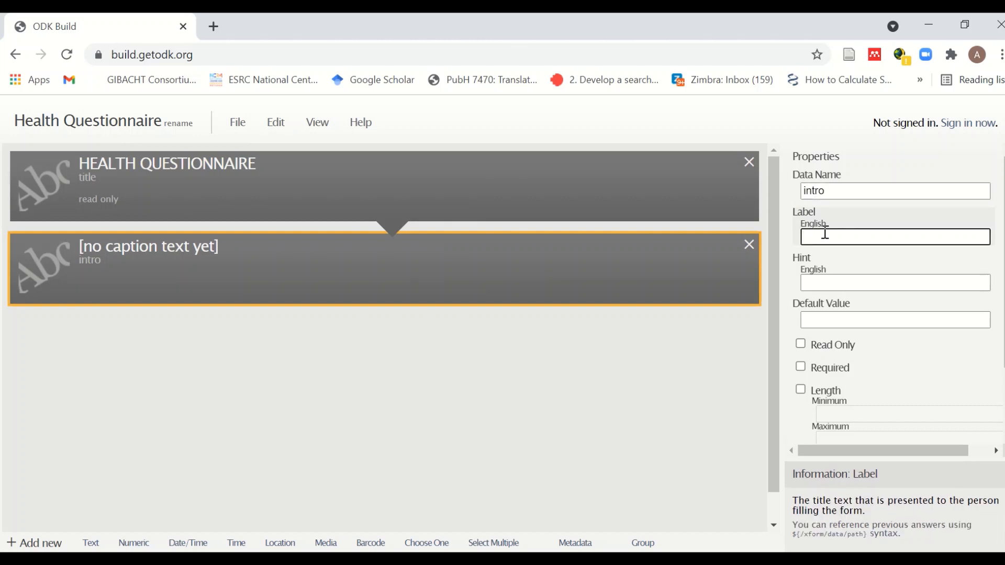
{"action": "key", "text": "ctrl+v"}
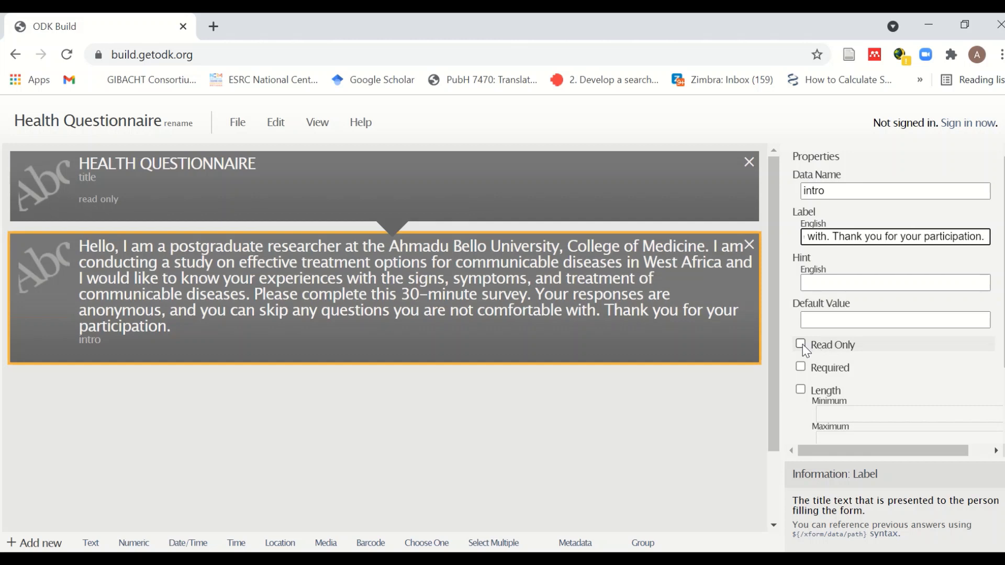
{"action": "left_click", "coordinate": [801, 345]}
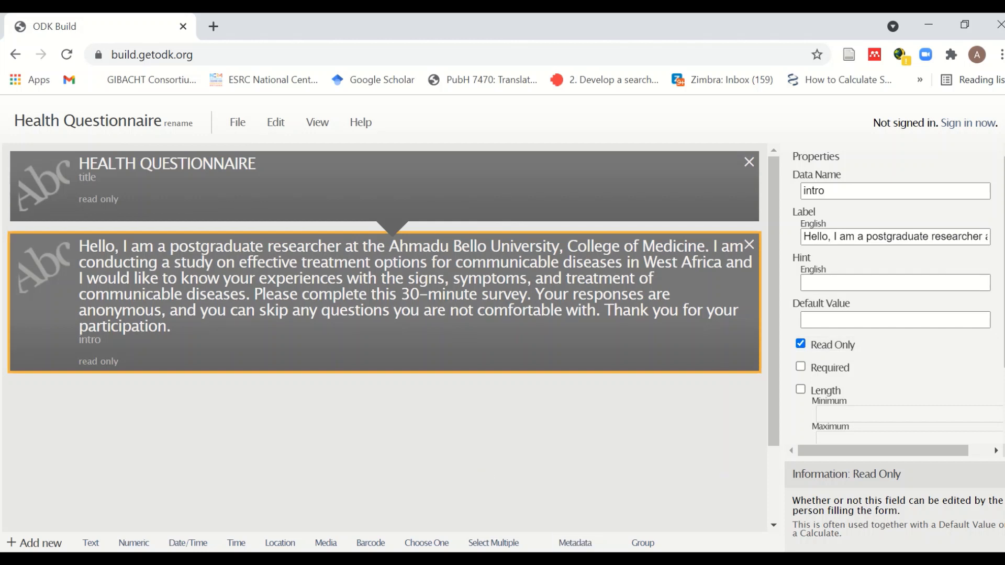
Switch to Word, copy the "Sociodemographic Characteristics" section heading and return to ODK Build.
{"action": "mouse_move", "coordinate": [604, 562]}
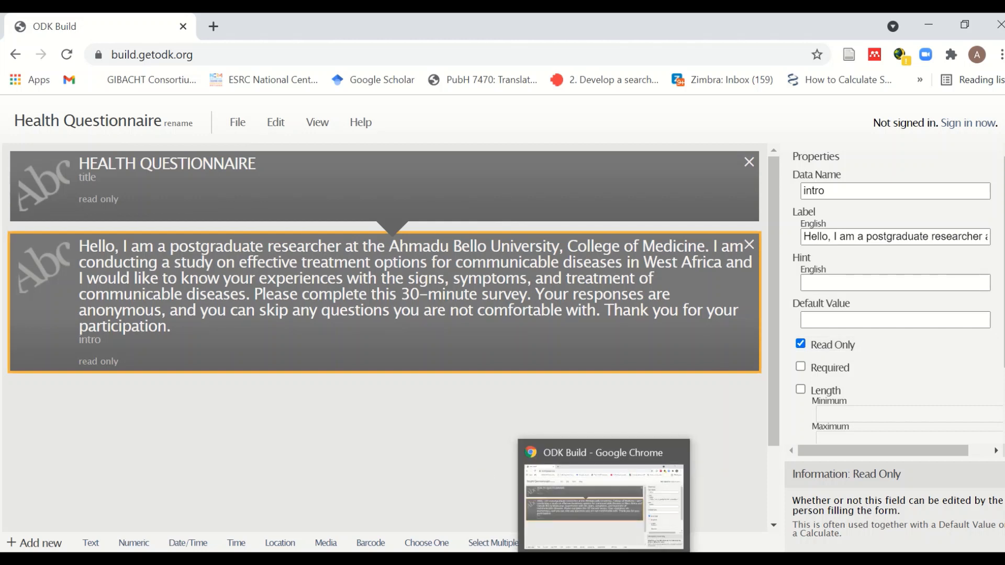
{"action": "left_click", "coordinate": [571, 562]}
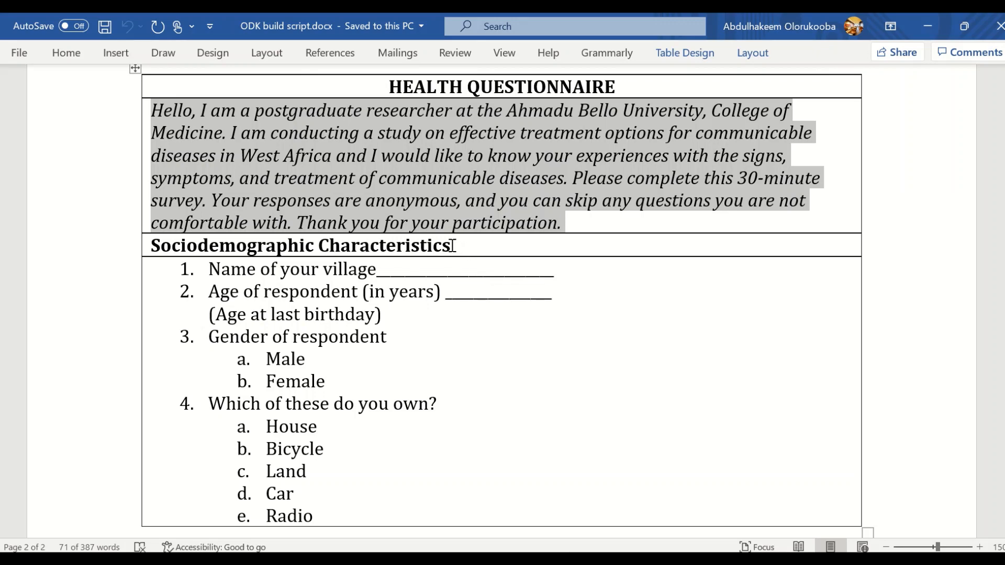
{"action": "left_click_drag", "start_coordinate": [458, 246], "coordinate": [163, 250]}
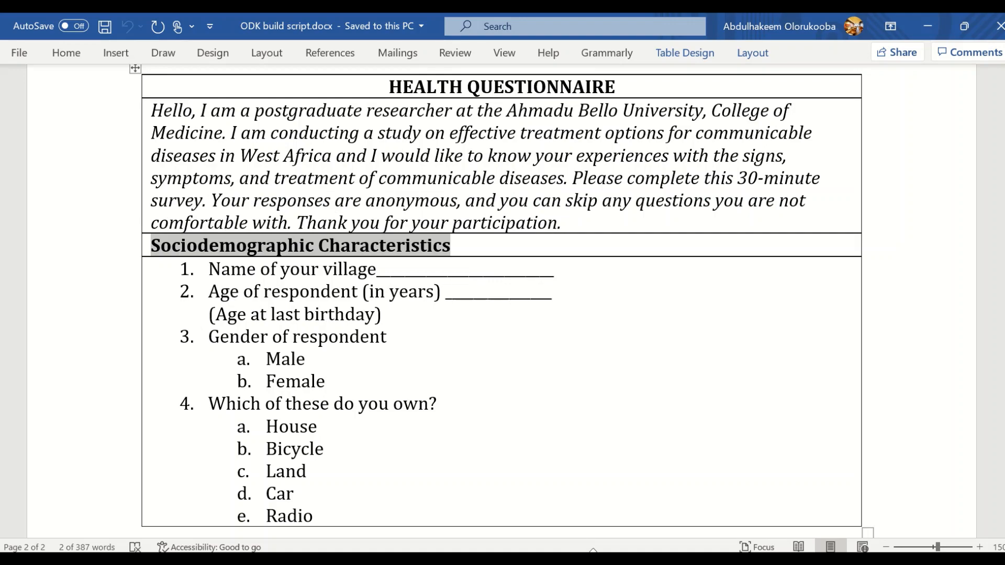
{"action": "key", "text": "alt+Tab"}
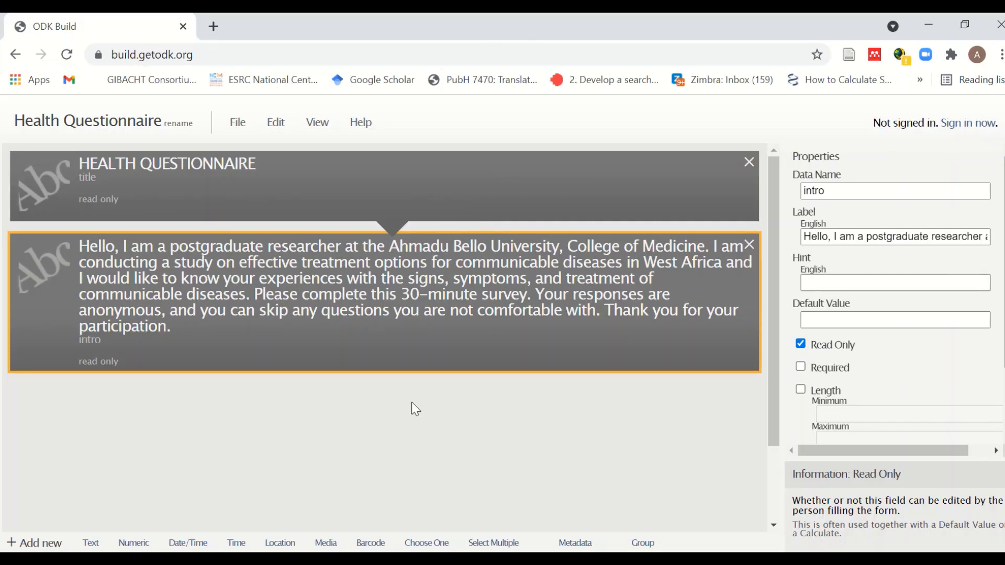
Add a third text question below the introduction and set its data name to "subsection".
{"action": "left_click", "coordinate": [92, 544]}
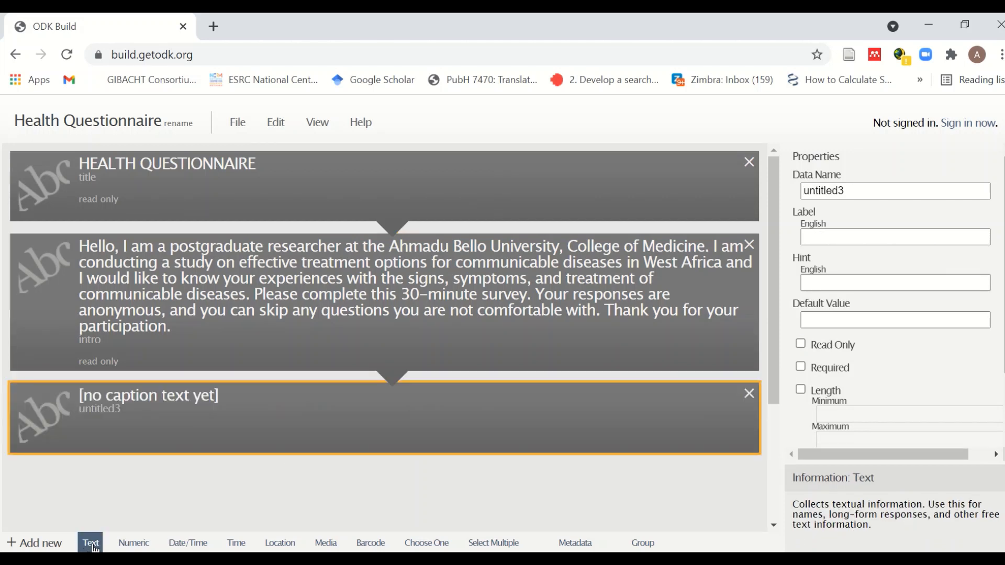
{"action": "double_click", "coordinate": [860, 190]}
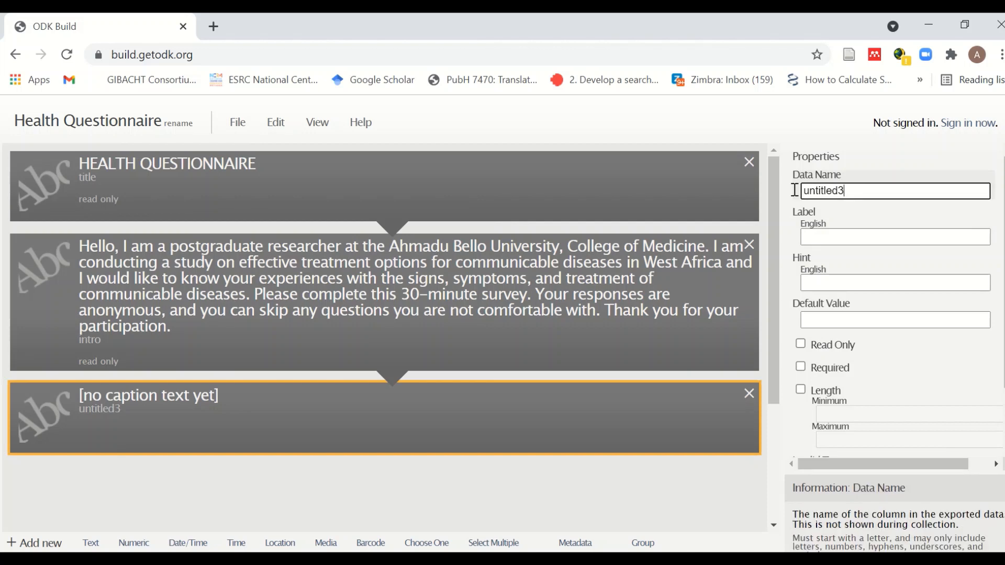
{"action": "type", "text": "s"}
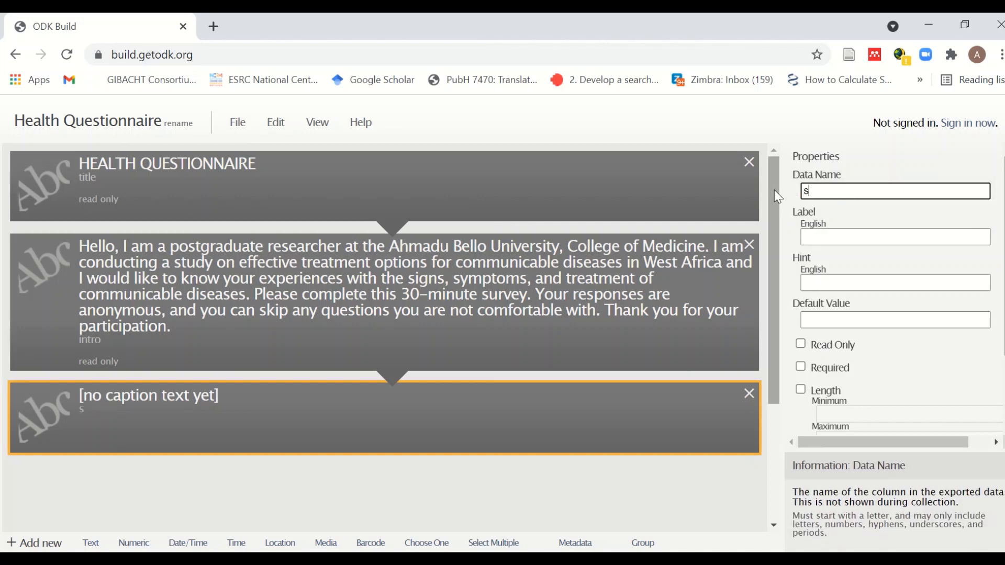
{"action": "type", "text": "ubsection"}
Set the subsection question's English label to "Sociodemographic characteristics" and make the question read only.
{"action": "left_click", "coordinate": [836, 234]}
{"action": "key", "text": "ctrl+v"}
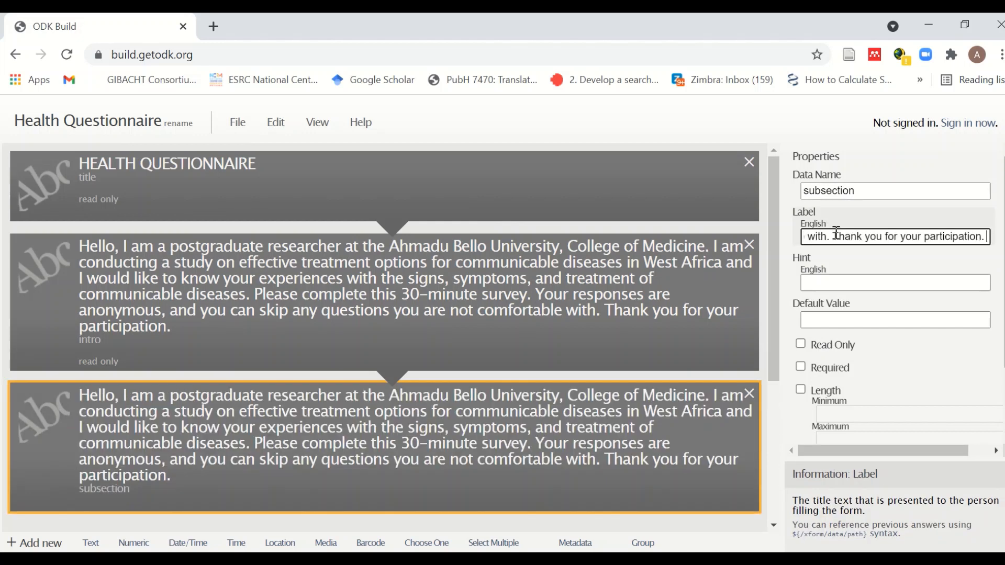
{"action": "key", "text": "ctrl+z"}
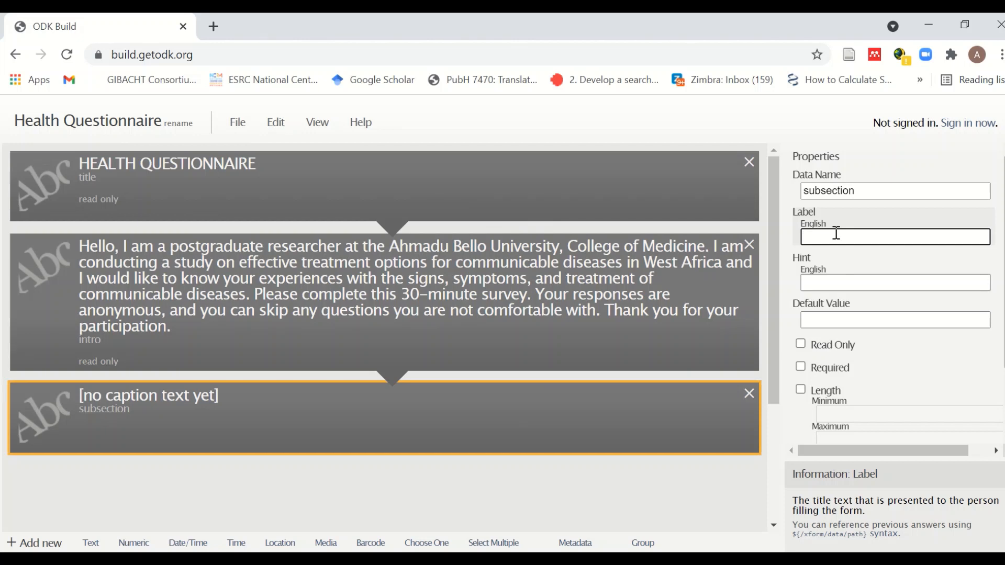
{"action": "type", "text": "Sociodemog"}
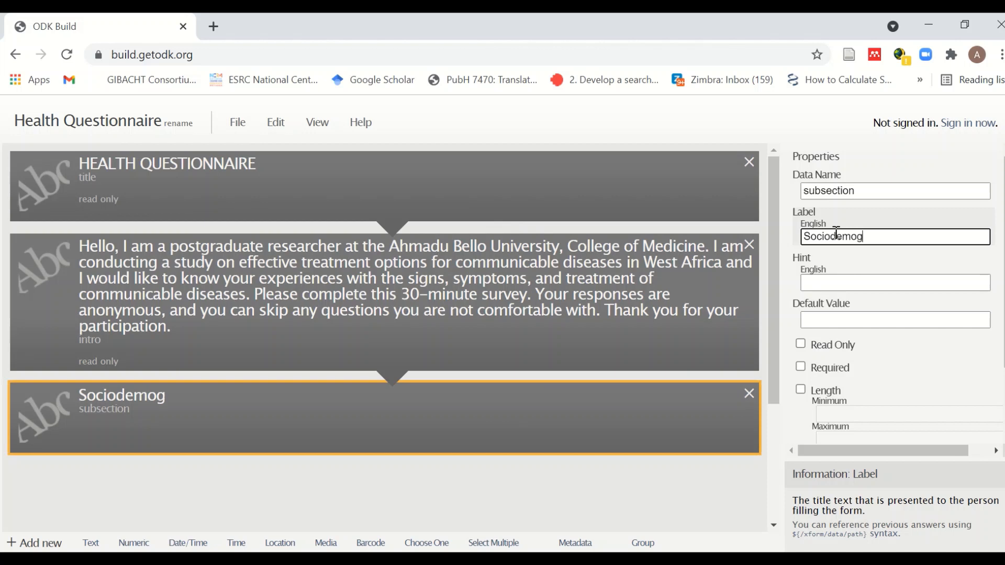
{"action": "type", "text": "raphic"}
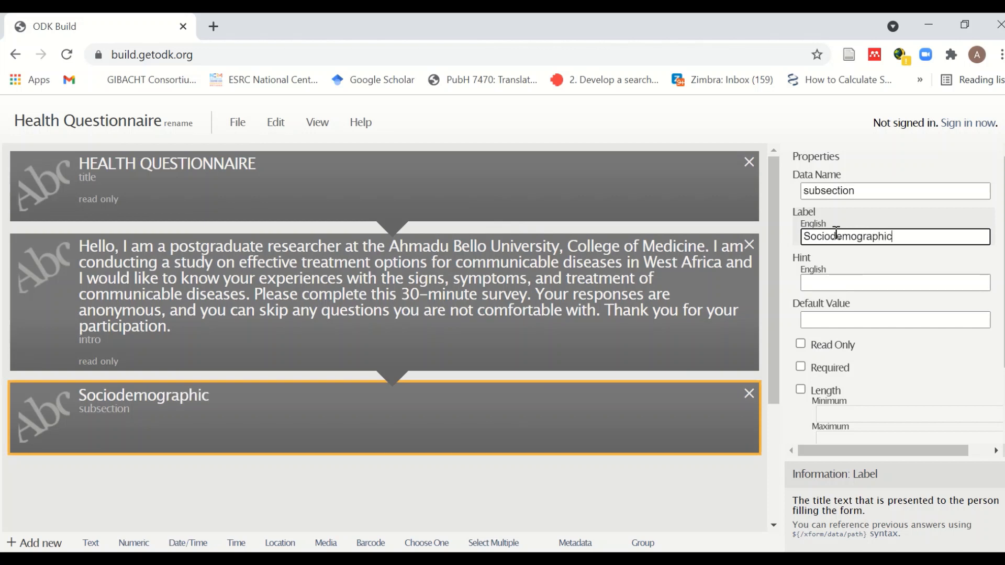
{"action": "type", "text": " char"}
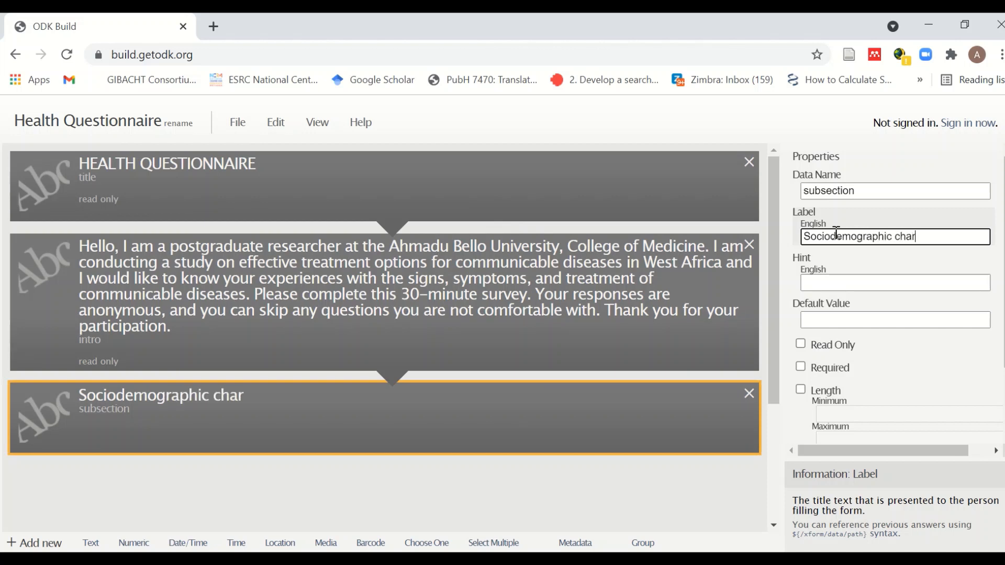
{"action": "type", "text": "acterist"}
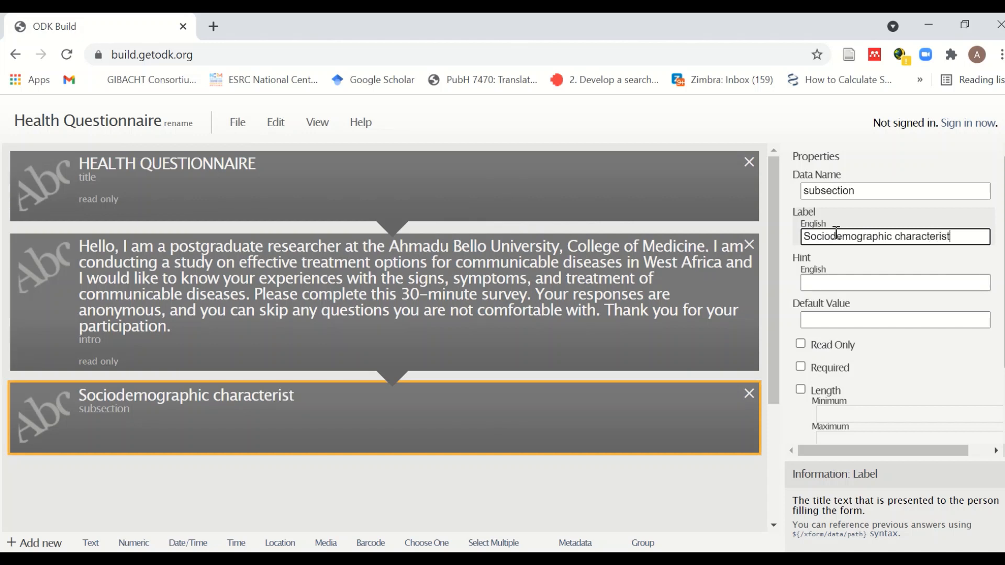
{"action": "type", "text": "ics"}
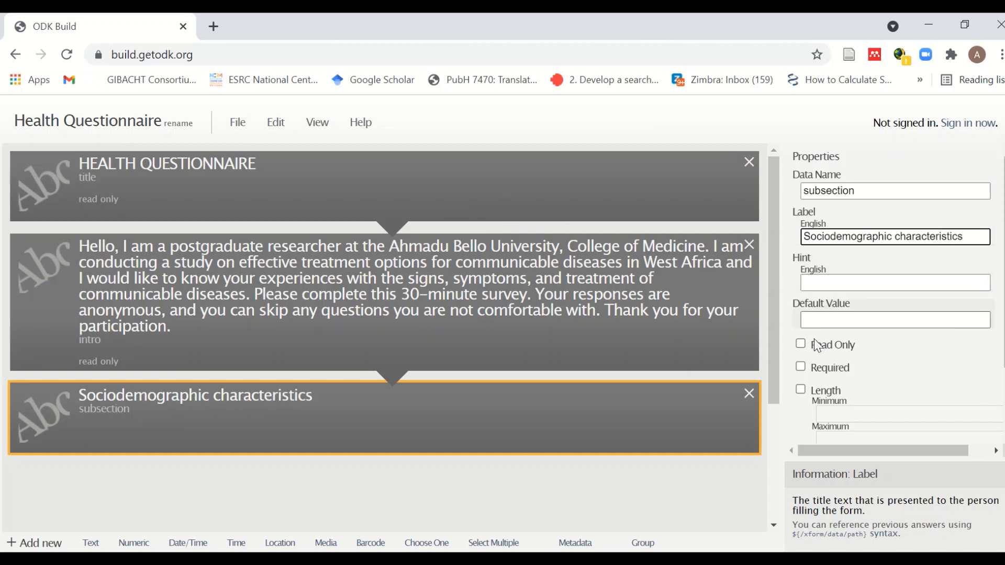
{"action": "left_click", "coordinate": [802, 345]}
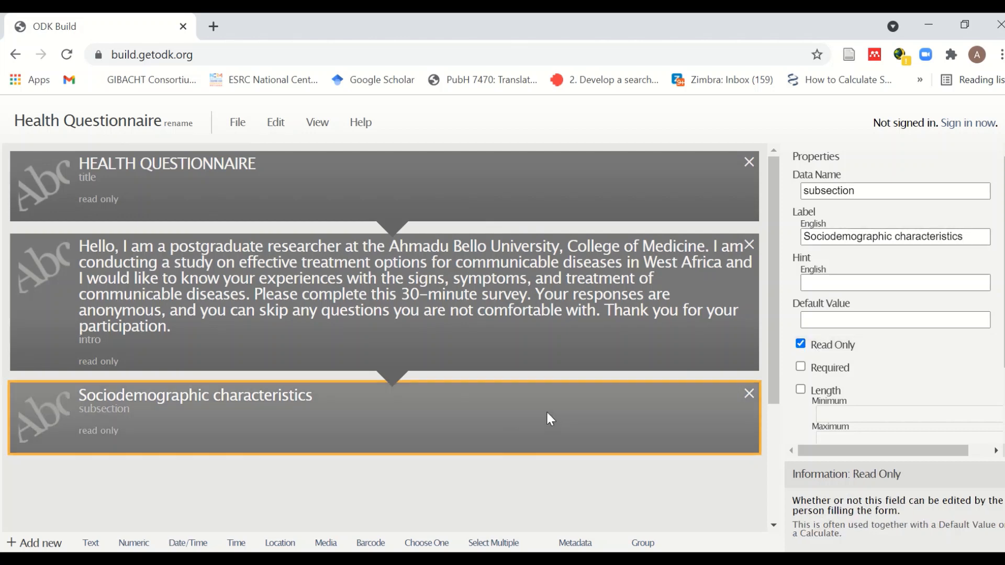
Switch to Word, copy the question text "Name of your village" without its answer line and return to ODK Build.
{"action": "scroll", "coordinate": [547, 416], "scroll_direction": "down", "scroll_amount": 3}
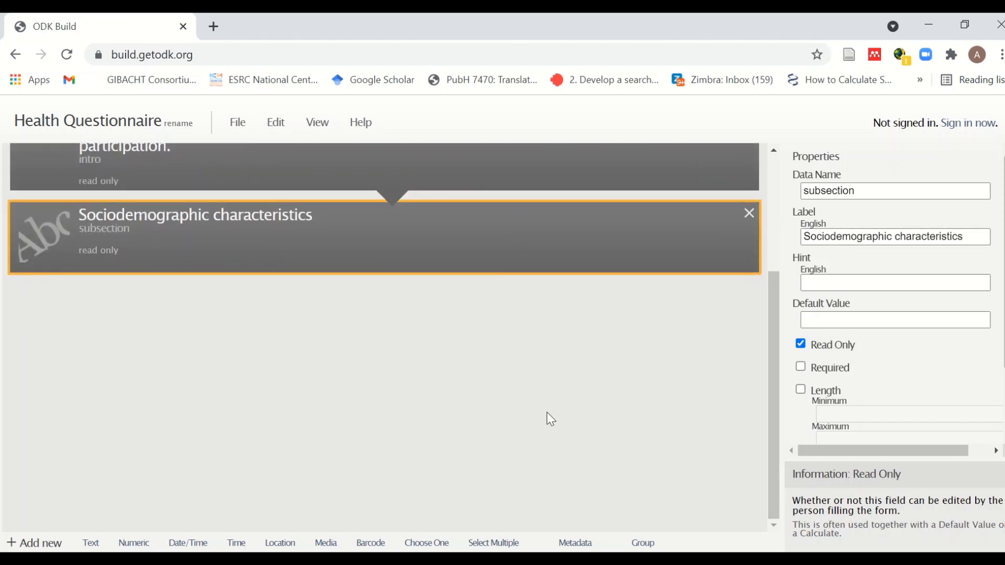
{"action": "left_click", "coordinate": [555, 541]}
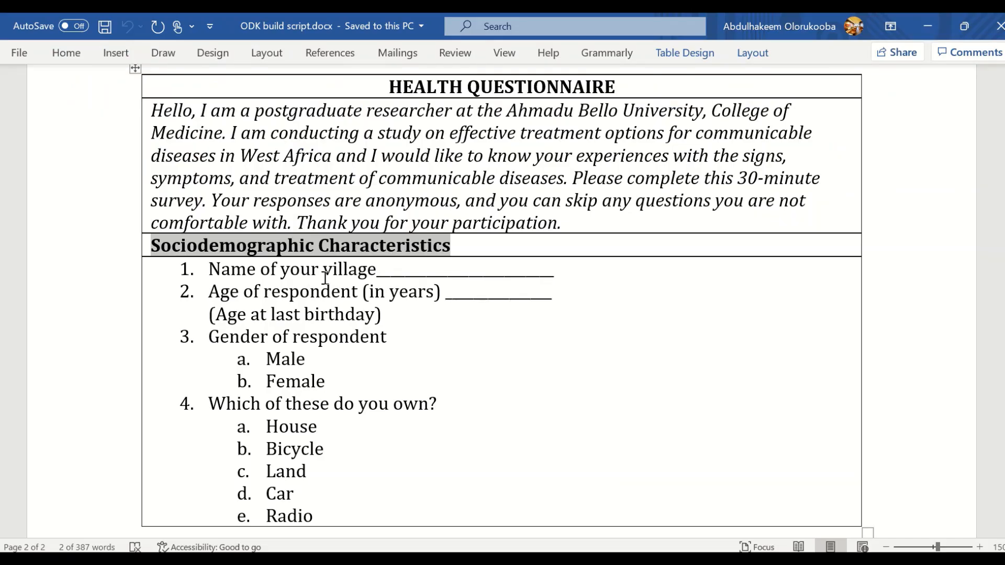
{"action": "left_click_drag", "start_coordinate": [379, 271], "coordinate": [219, 272]}
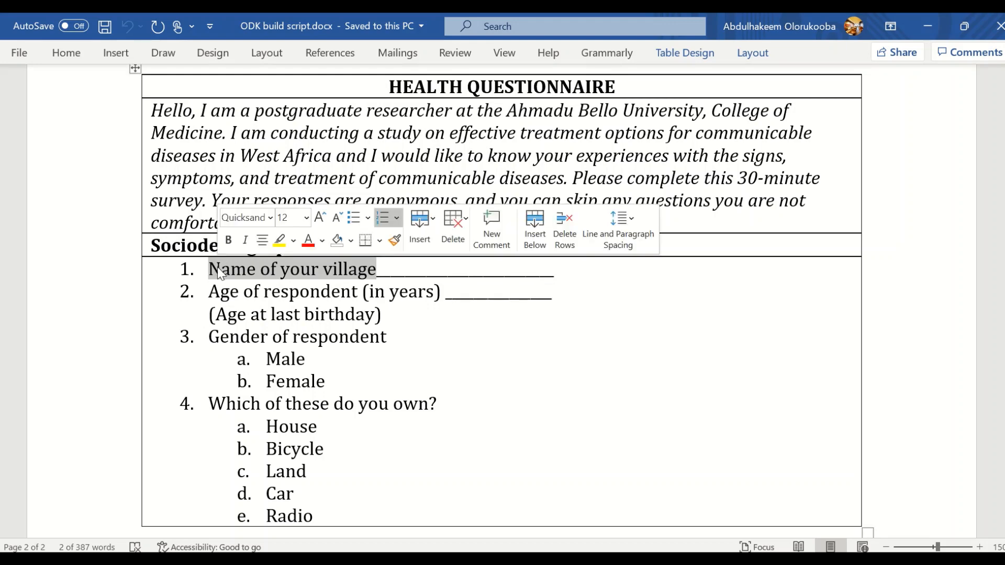
{"action": "left_click", "coordinate": [591, 559]}
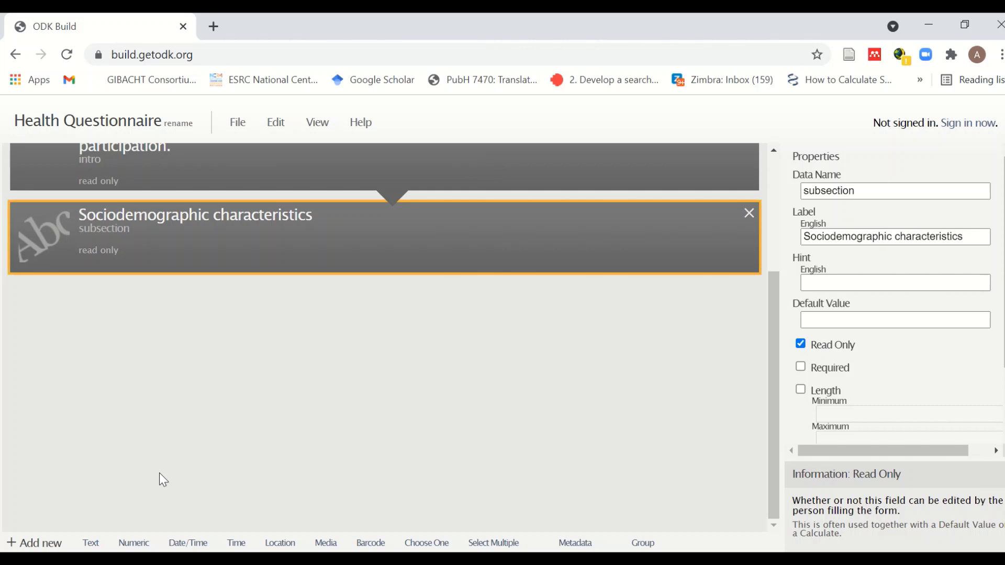
Add a text question below the Sociodemographic characteristics heading and set its data name to "Name-of-village".
{"action": "left_click", "coordinate": [92, 543]}
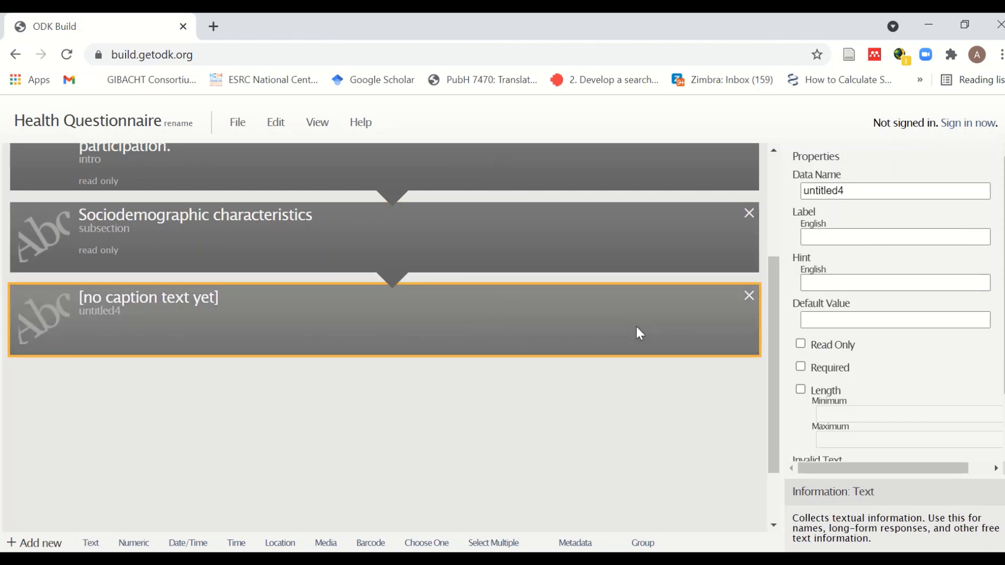
{"action": "left_click_drag", "start_coordinate": [851, 192], "coordinate": [789, 195]}
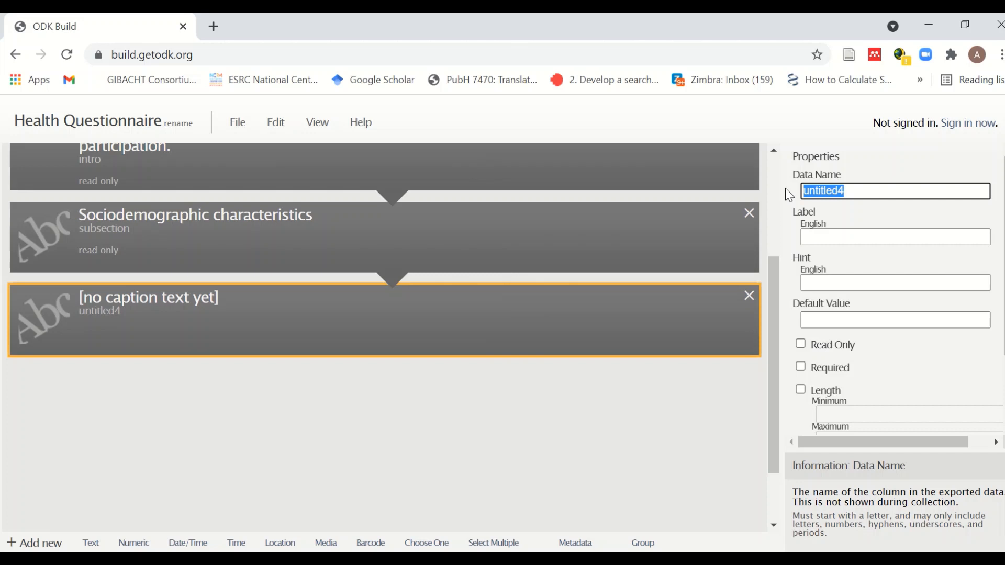
{"action": "type", "text": "Name"}
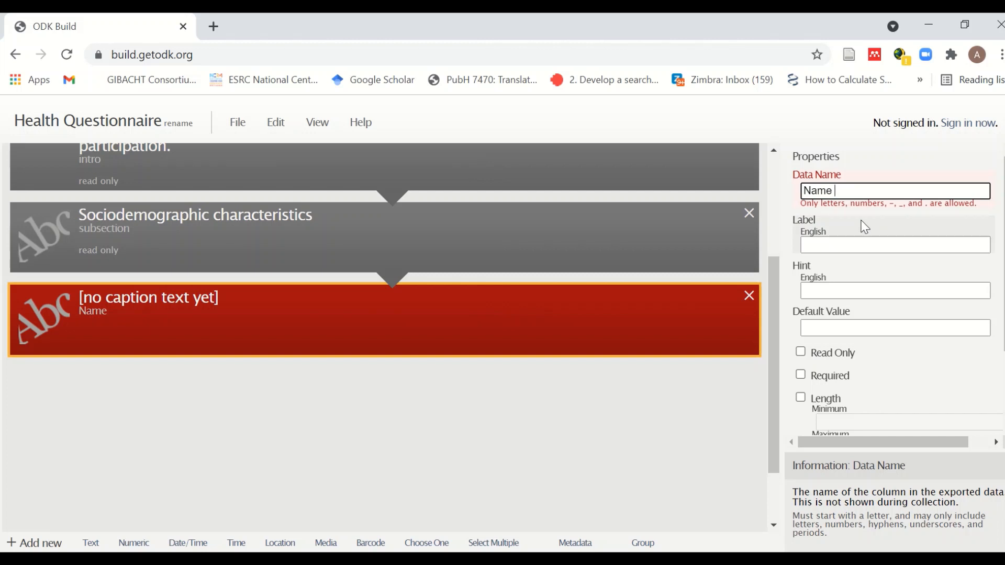
{"action": "key", "text": "BackSpace"}
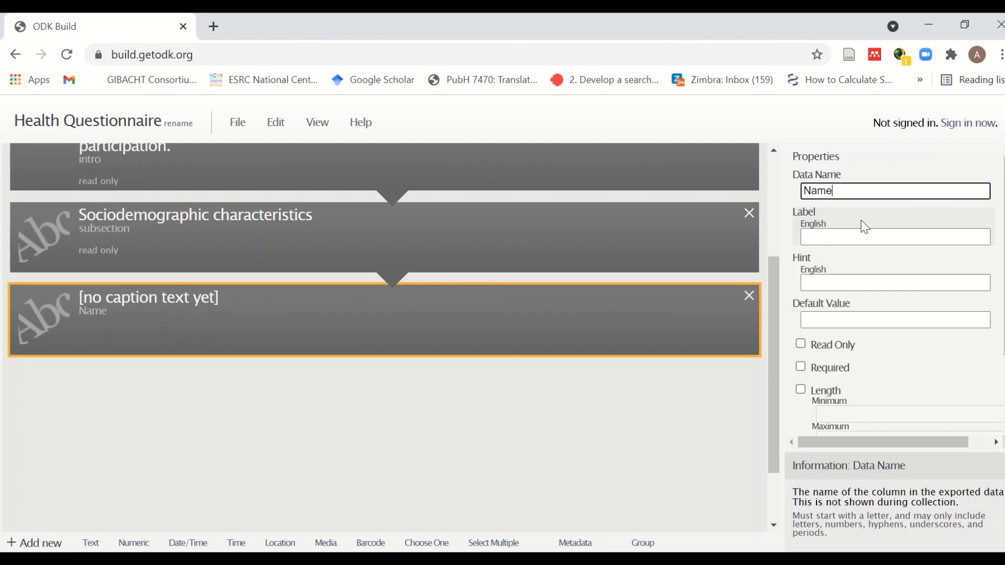
{"action": "type", "text": "-of-village"}
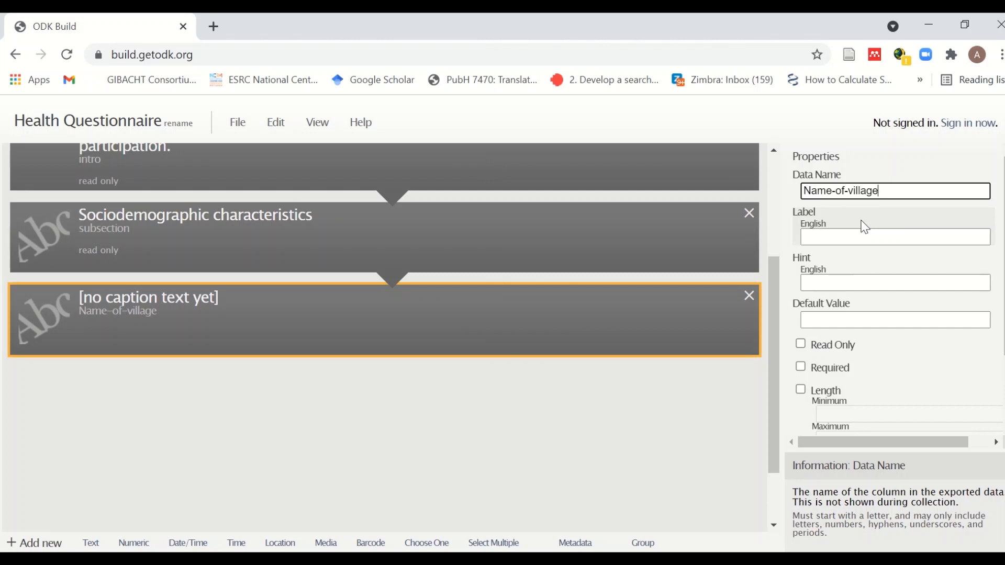
Paste the copied question as the English label, close its gap to read "1.Name of your village", and make the question required.
{"action": "left_click", "coordinate": [850, 236]}
{"action": "type", "text": "1.\tName of your village"}
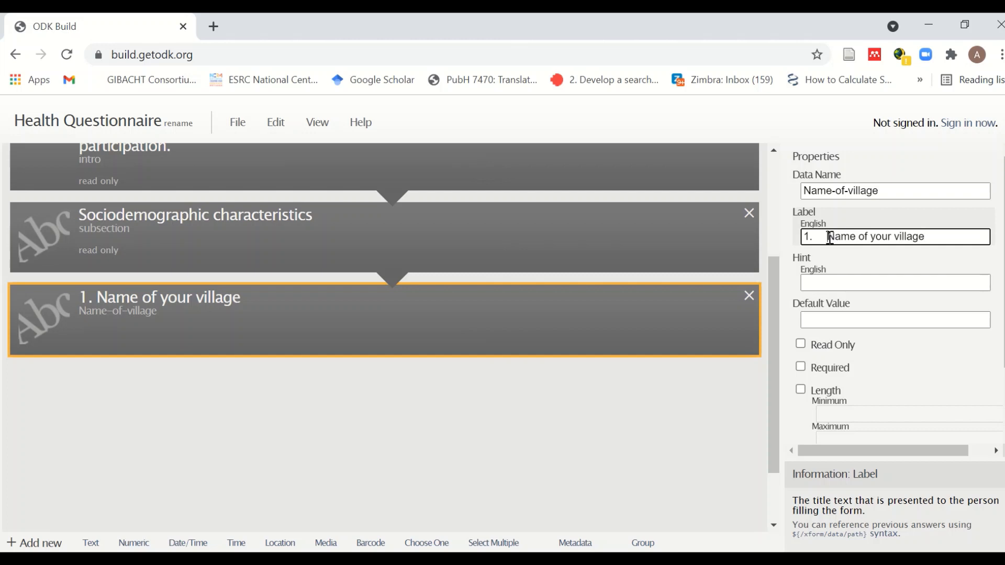
{"action": "left_click", "coordinate": [829, 238]}
{"action": "key", "text": "BackSpace"}
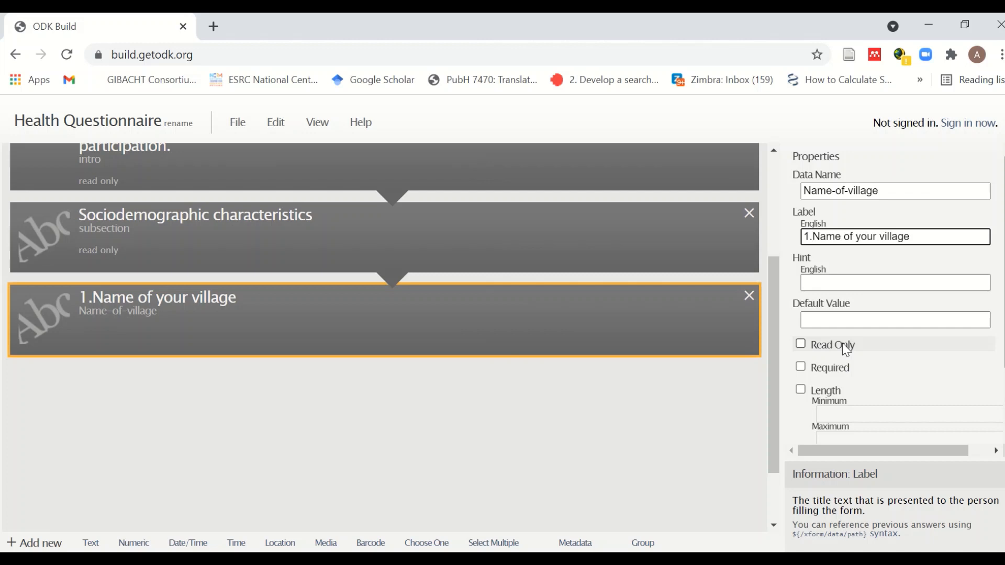
{"action": "left_click", "coordinate": [803, 368]}
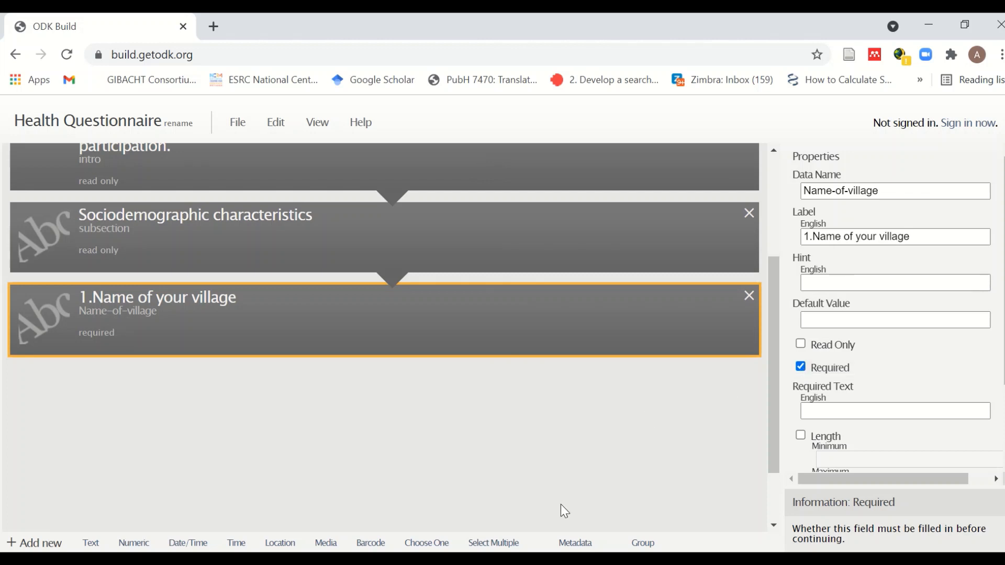
Switch to Word, copy the whole "Age of respondent (in years)" question including "(Age at last birthday)" and return to ODK Build.
{"action": "left_click", "coordinate": [575, 560]}
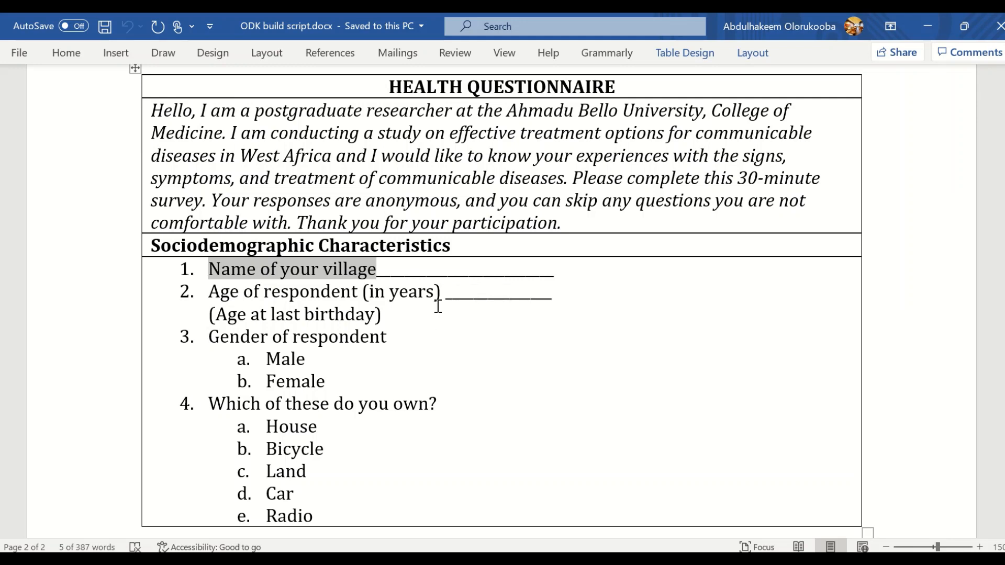
{"action": "left_click_drag", "start_coordinate": [368, 312], "coordinate": [219, 298]}
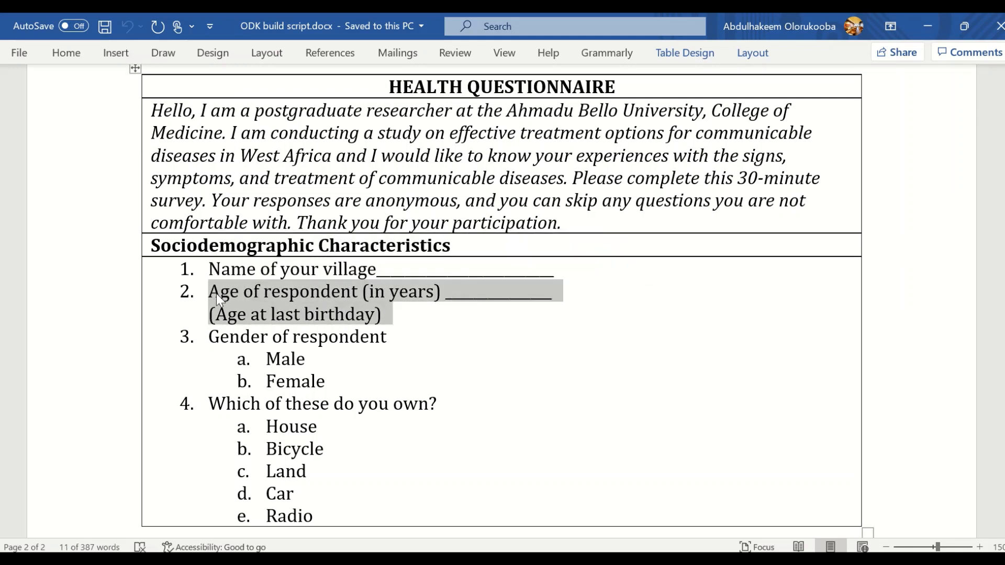
{"action": "left_click", "coordinate": [571, 559]}
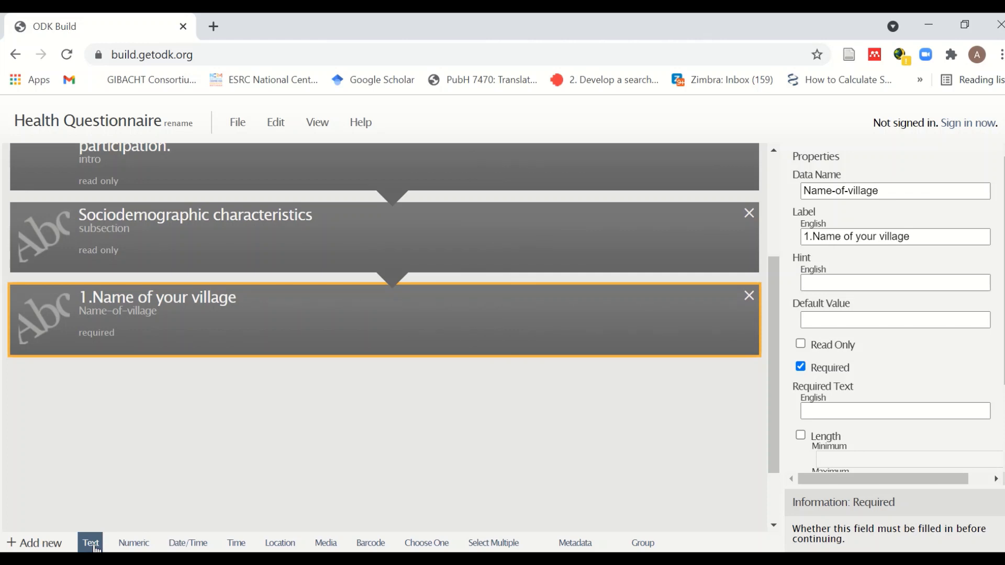
Add a numeric question with the data name "Age" and paste the copied age question as its English label.
{"action": "left_click", "coordinate": [136, 544]}
{"action": "left_click", "coordinate": [847, 191]}
{"action": "left_click_drag", "start_coordinate": [841, 191], "coordinate": [804, 196]}
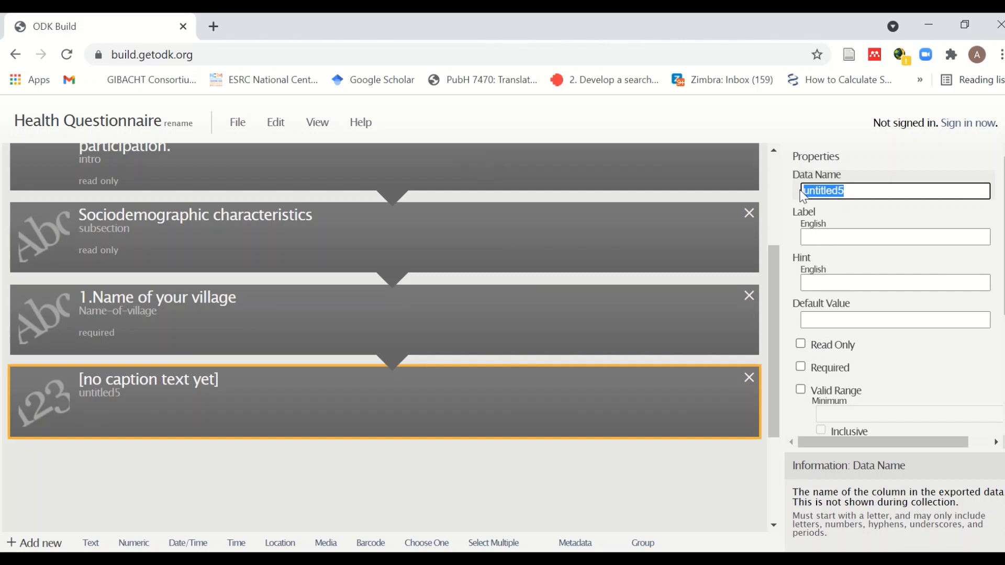
{"action": "type", "text": "Age"}
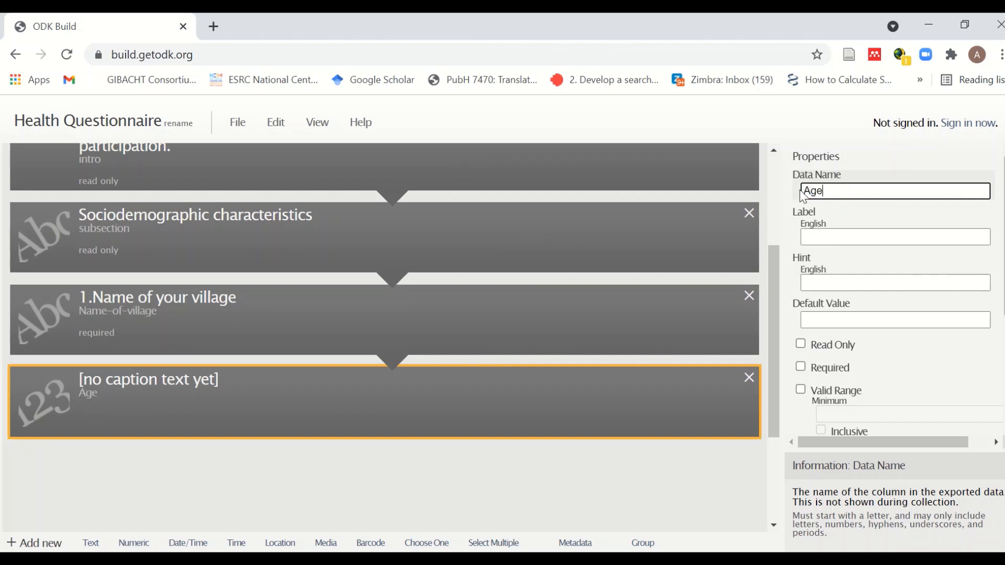
{"action": "left_click", "coordinate": [825, 235]}
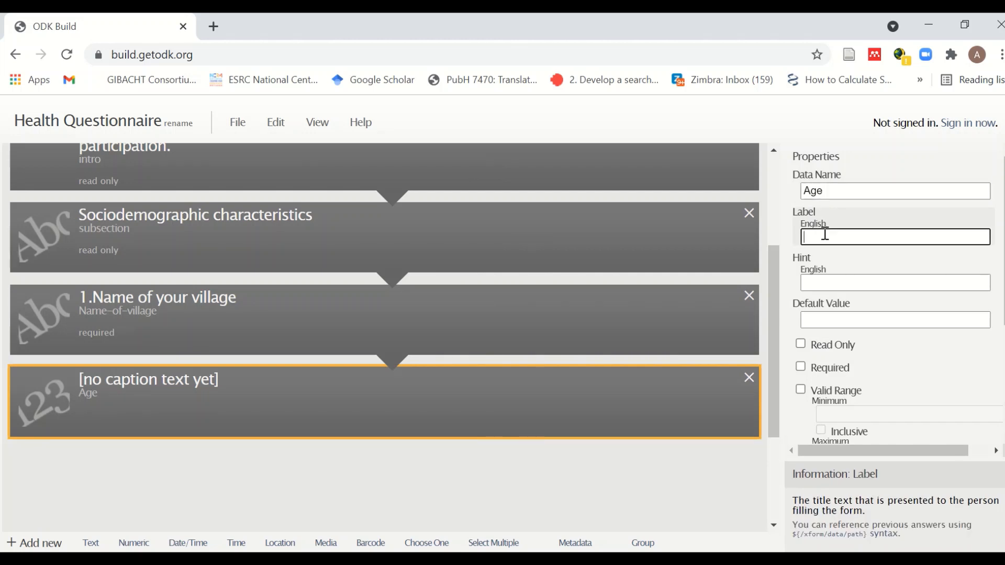
{"action": "type", "text": "2. Age of respondent (in years) ______________ (Age at last birthday)"}
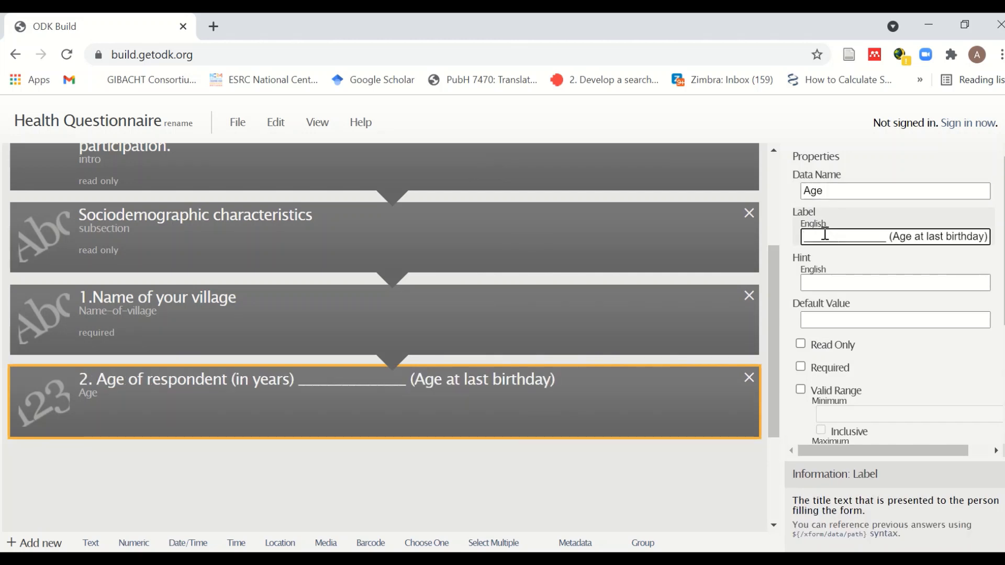
Move "Age at last birthday" from the Age question's label into its English hint, dropping the parentheses.
{"action": "left_click", "coordinate": [890, 237]}
{"action": "key", "text": "BackSpace"}
{"action": "key", "text": "shift+Right"}
{"action": "key", "text": "shift+Right"}
{"action": "key", "text": "shift+Right"}
{"action": "key", "text": "shift+Right"}
{"action": "key", "text": "shift+Right"}
{"action": "key", "text": "shift+Right"}
{"action": "key", "text": "shift+Right"}
{"action": "key", "text": "shift+Right"}
{"action": "key", "text": "shift+Right"}
{"action": "key", "text": "shift+Right"}
{"action": "key", "text": "shift+Right"}
{"action": "key", "text": "shift+Right"}
{"action": "key", "text": "shift+Right"}
{"action": "key", "text": "shift+Right"}
{"action": "key", "text": "shift+Right"}
{"action": "key", "text": "shift+Right"}
{"action": "key", "text": "shift+Right"}
{"action": "key", "text": "shift+Right"}
{"action": "key", "text": "shift+Right"}
{"action": "key", "text": "shift+Right"}
{"action": "key", "text": "ctrl+c"}
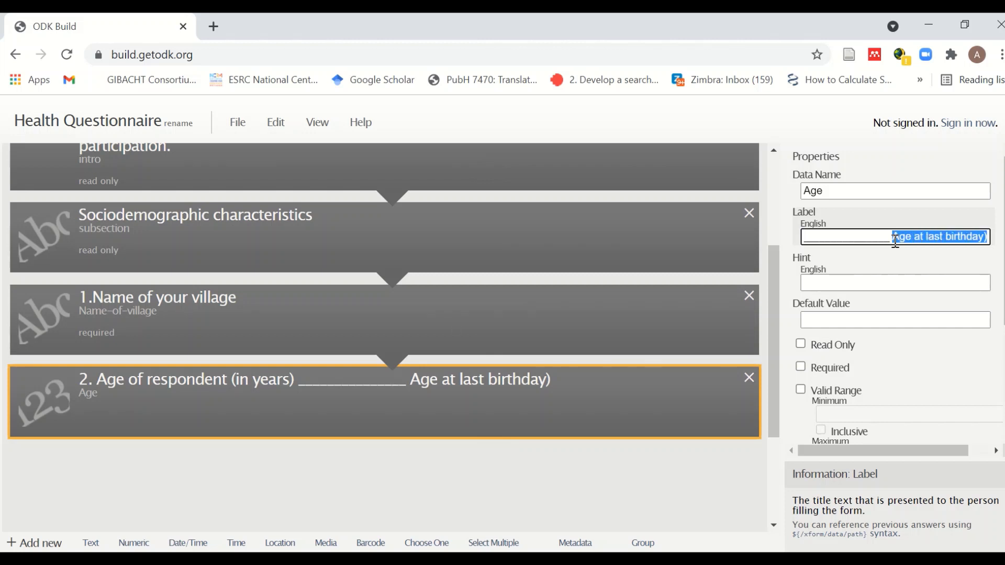
{"action": "key", "text": "BackSpace"}
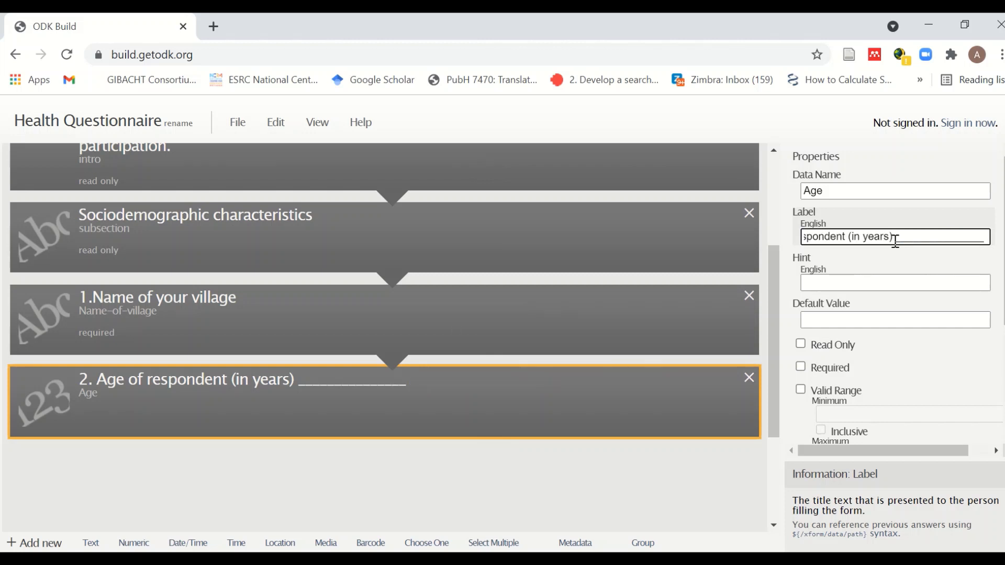
{"action": "left_click", "coordinate": [859, 278]}
{"action": "key", "text": "ctrl+v"}
{"action": "left_click", "coordinate": [858, 277]}
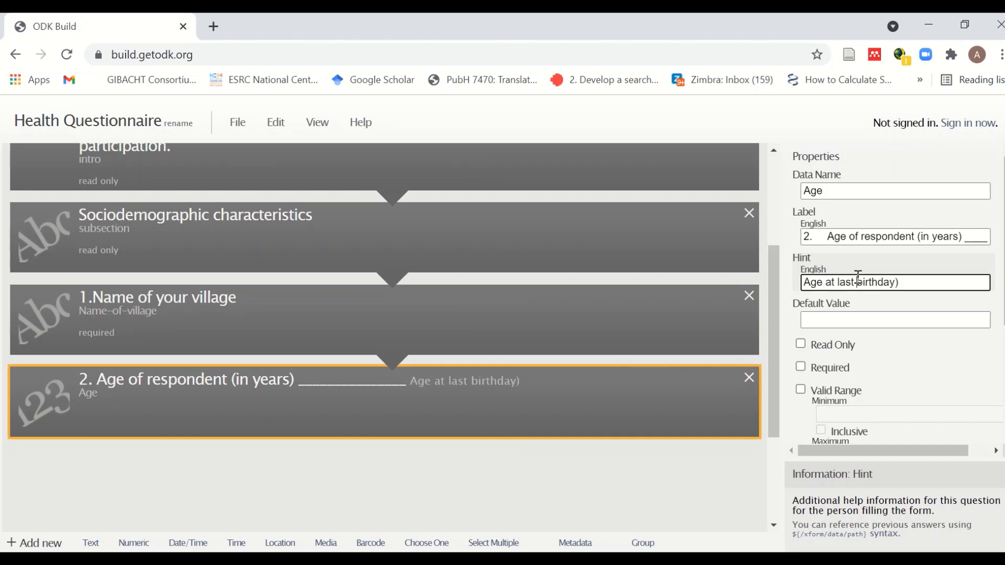
{"action": "left_click", "coordinate": [933, 283]}
{"action": "key", "text": "BackSpace"}
Remove the gap after the question number in the Age label so it begins "2.Age of respondent (in years)".
{"action": "left_click", "coordinate": [831, 239]}
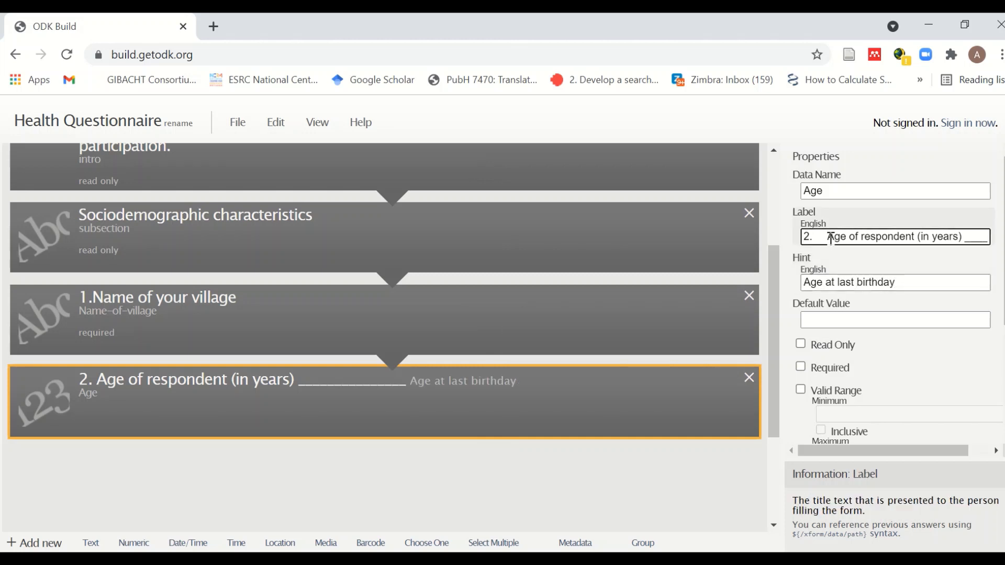
{"action": "key", "text": "BackSpace"}
{"action": "key", "text": "BackSpace"}
{"action": "key", "text": "BackSpace"}
{"action": "key", "text": "BackSpace"}
{"action": "key", "text": "BackSpace"}
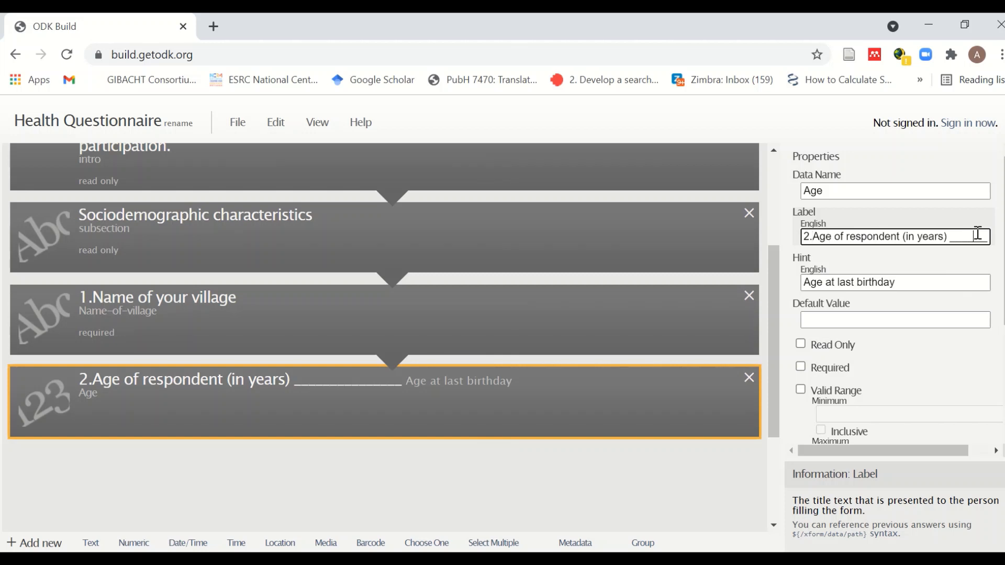
Remove the trailing underscores from the Age question's English label so it reads "2.Age of respondent (in years)".
{"action": "left_click", "coordinate": [950, 241]}
{"action": "key", "text": "Delete"}
{"action": "key", "text": "Delete"}
{"action": "key", "text": "Delete"}
{"action": "key", "text": "Delete"}
{"action": "key", "text": "Delete"}
{"action": "key", "text": "Delete"}
{"action": "key", "text": "Delete"}
{"action": "key", "text": "Delete"}
{"action": "key", "text": "Delete"}
{"action": "key", "text": "Delete"}
{"action": "key", "text": "Delete"}
{"action": "key", "text": "Delete"}
{"action": "key", "text": "Delete"}
{"action": "key", "text": "Delete"}
{"action": "key", "text": "Delete"}
{"action": "key", "text": "Delete"}
{"action": "key", "text": "Delete"}
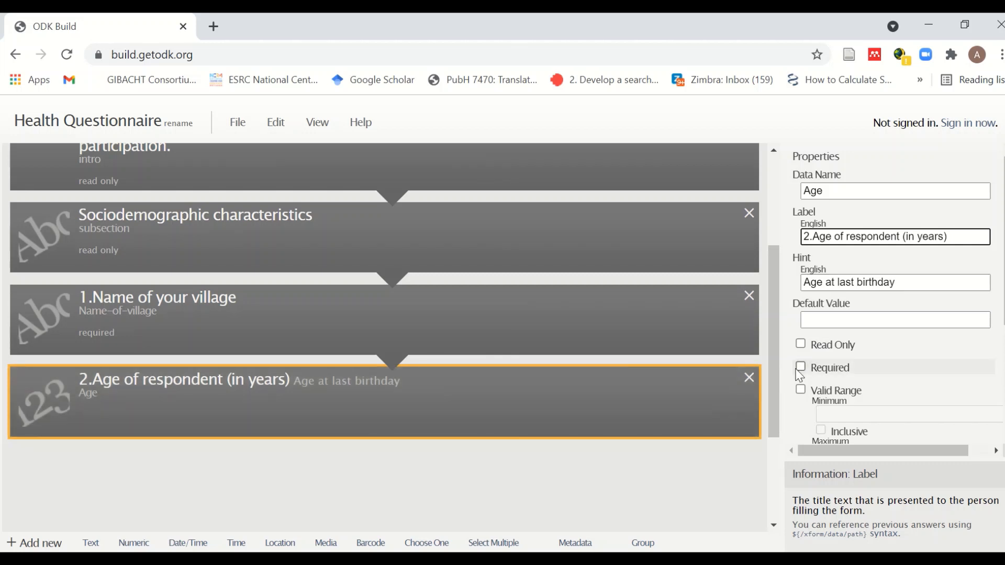
Make the Age question required.
{"action": "left_click", "coordinate": [802, 368]}
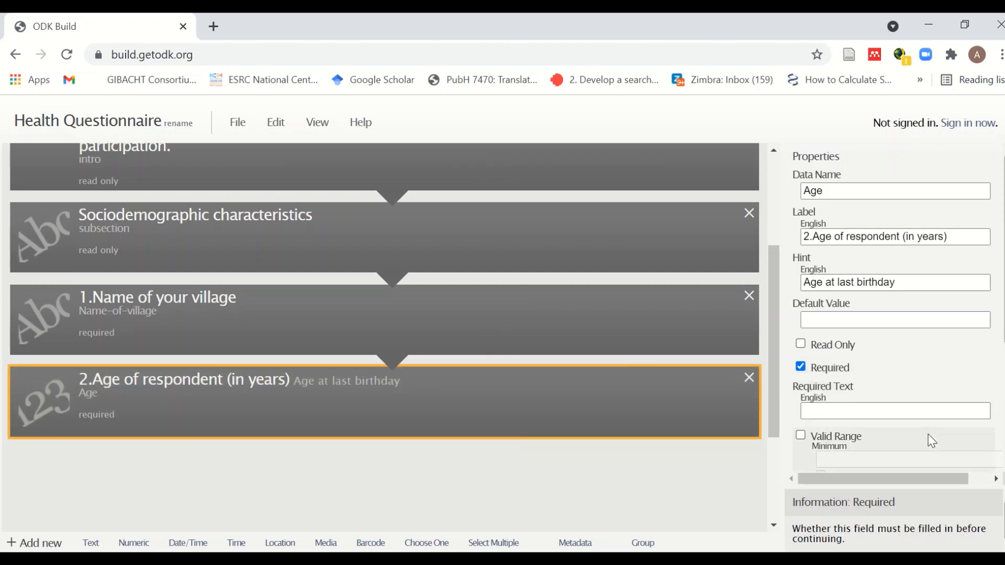
{"action": "scroll", "coordinate": [928, 436], "scroll_direction": "down", "scroll_amount": 1}
{"action": "scroll", "coordinate": [928, 436], "scroll_direction": "down", "scroll_amount": 3}
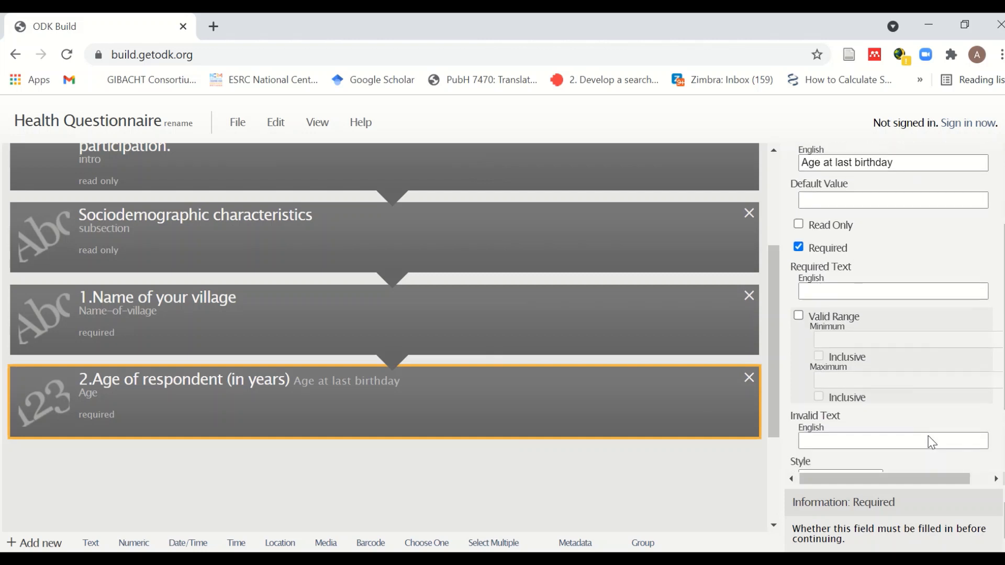
{"action": "scroll", "coordinate": [916, 446], "scroll_direction": "up", "scroll_amount": 3}
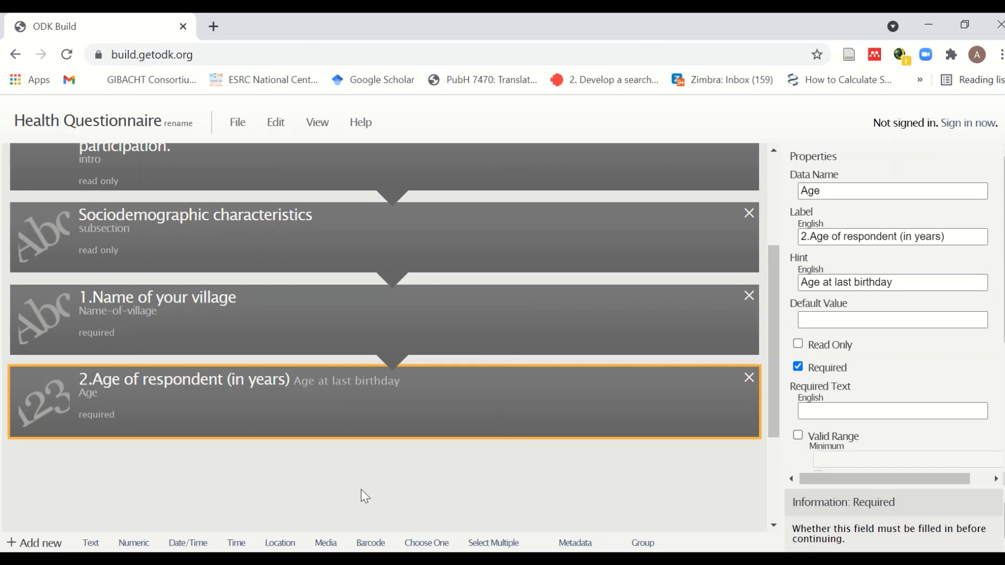
Switch to Word, copy the "Gender of respondent" question text and return to ODK Build.
{"action": "mouse_move", "coordinate": [604, 561]}
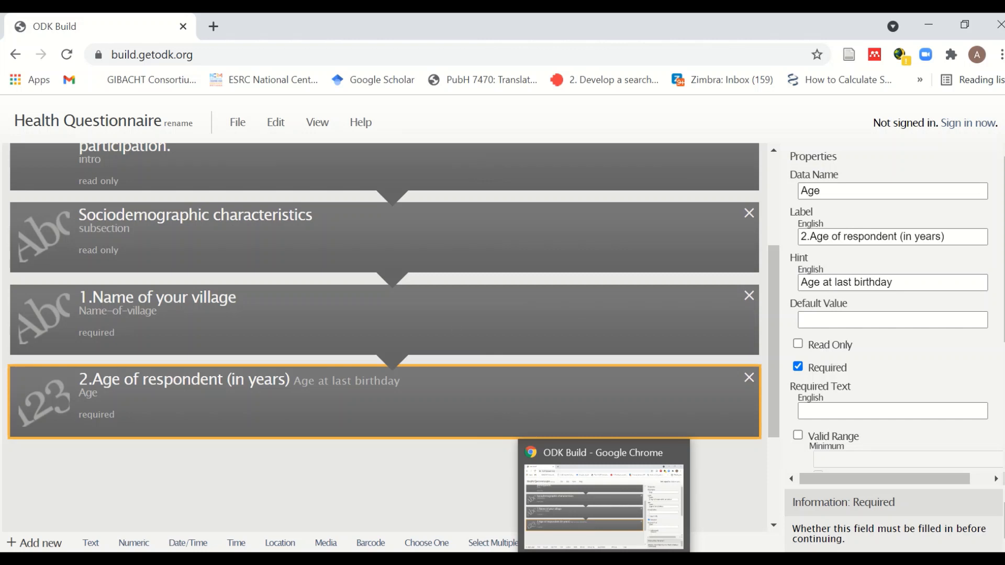
{"action": "left_click", "coordinate": [576, 561]}
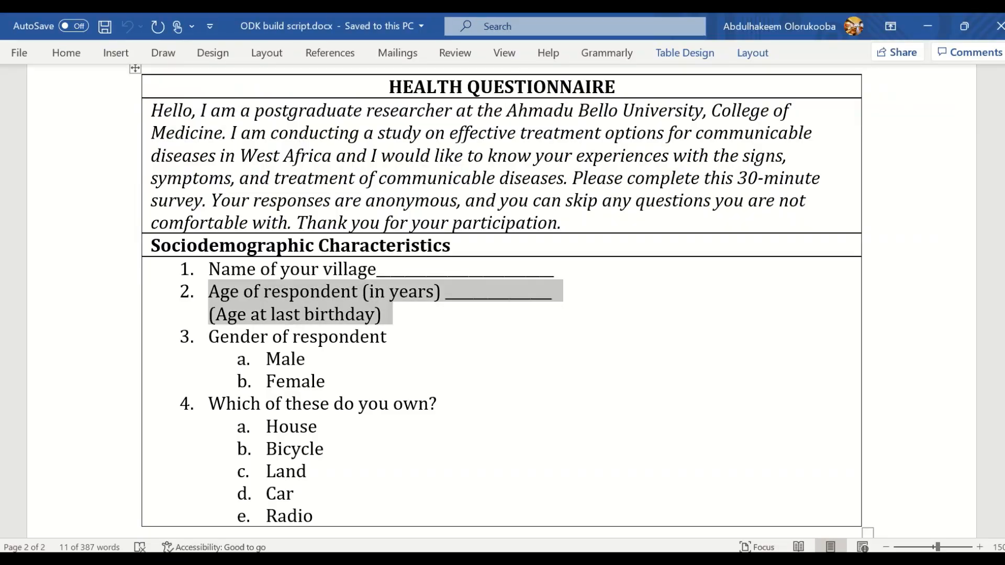
{"action": "left_click_drag", "start_coordinate": [408, 343], "coordinate": [237, 346]}
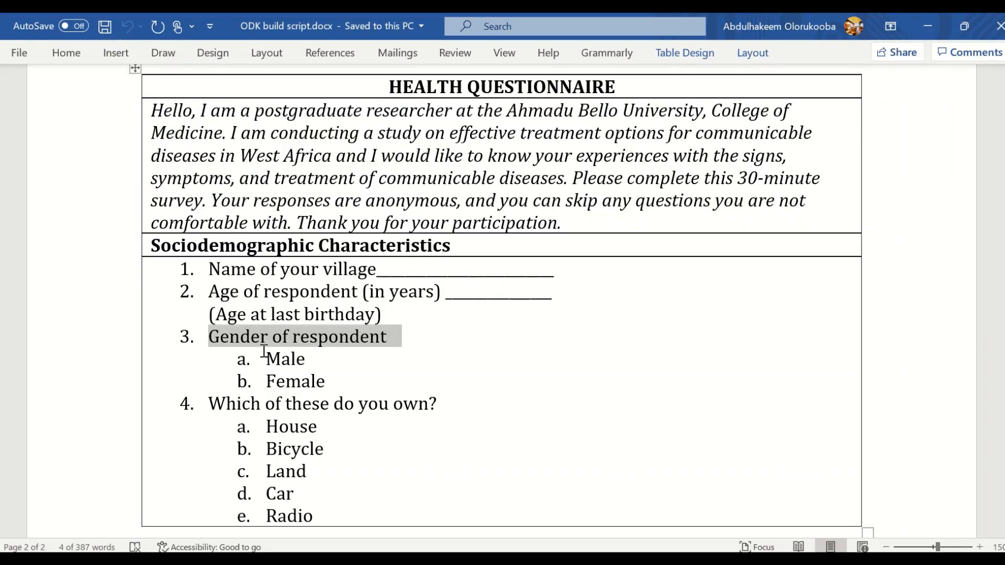
{"action": "key", "text": "alt+Tab"}
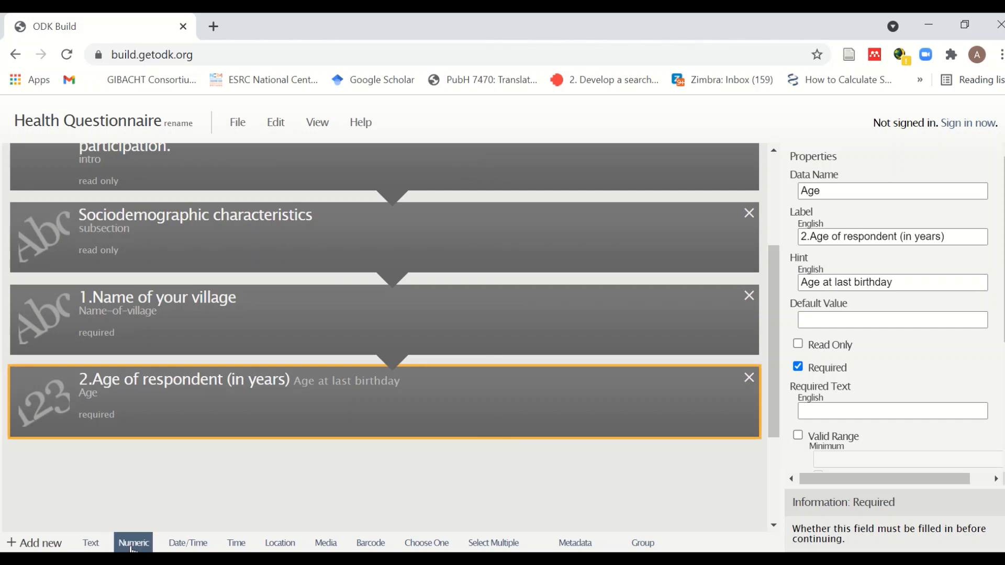
Add a Choose One question after the Age question and set its data name to "Gender".
{"action": "left_click", "coordinate": [419, 545]}
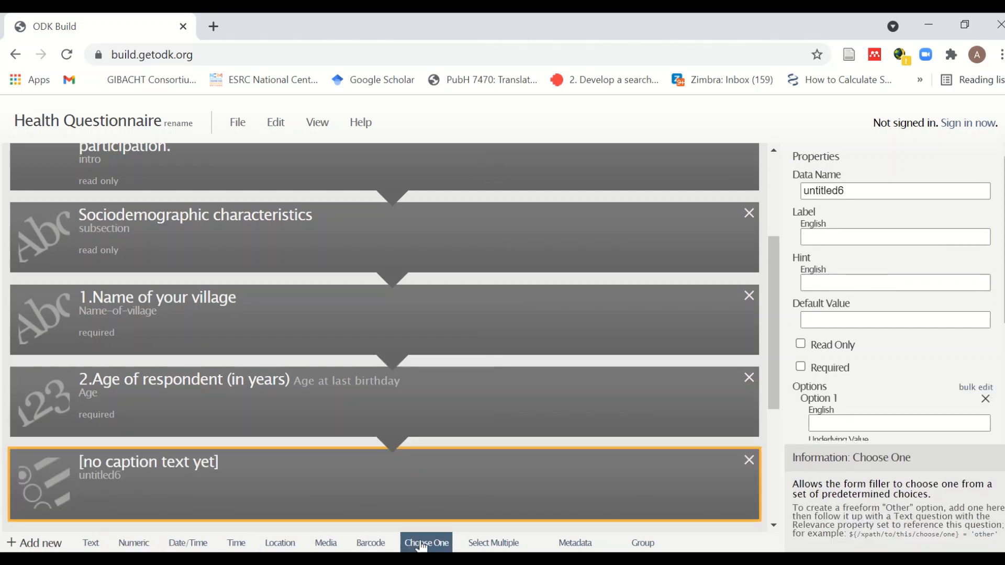
{"action": "left_click_drag", "start_coordinate": [856, 192], "coordinate": [785, 193]}
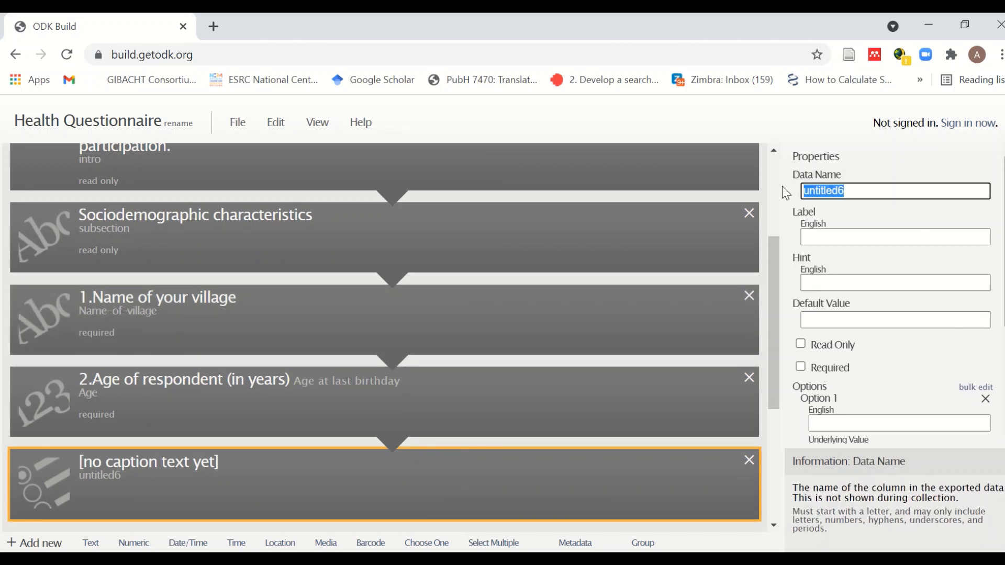
{"action": "type", "text": "Gendeer"}
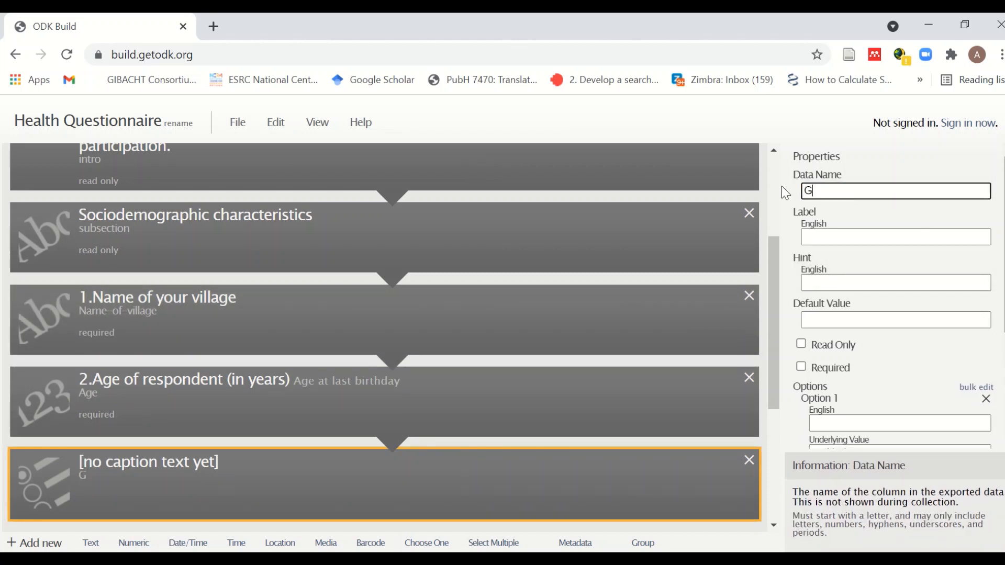
{"action": "key", "text": "BackSpace"}
{"action": "key", "text": "BackSpace"}
{"action": "type", "text": "r"}
Paste the copied gender question as the English label, without the gap ("3.Gender of respondent"), and make the question required.
{"action": "left_click", "coordinate": [829, 235]}
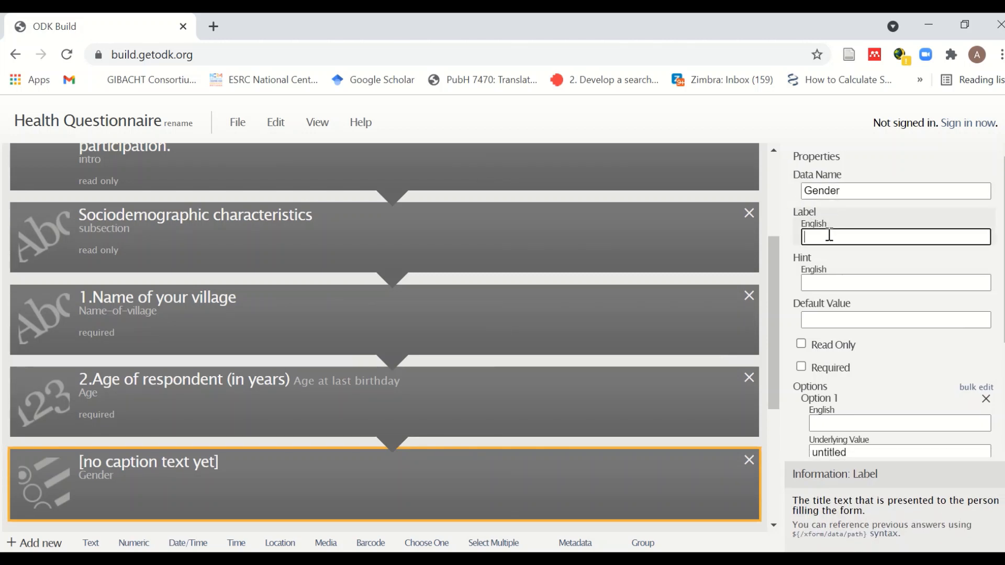
{"action": "type", "text": "3. Gender of respondent"}
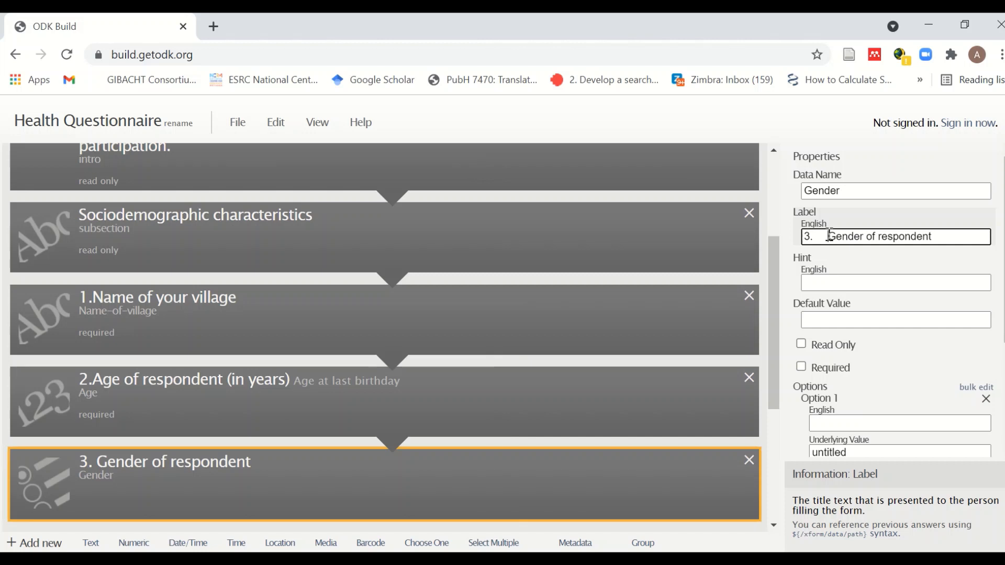
{"action": "left_click", "coordinate": [830, 235]}
{"action": "key", "text": "BackSpace"}
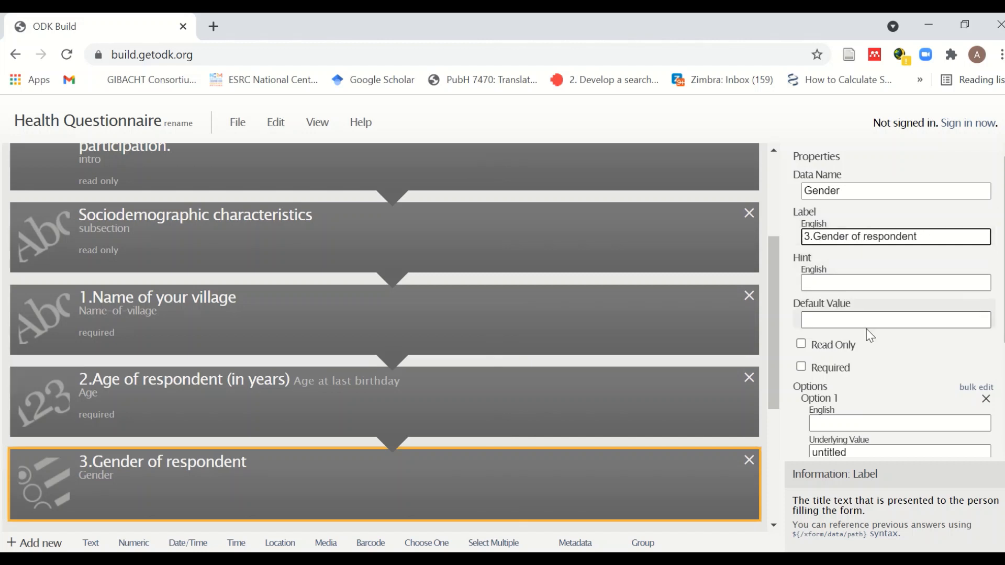
{"action": "left_click", "coordinate": [803, 368]}
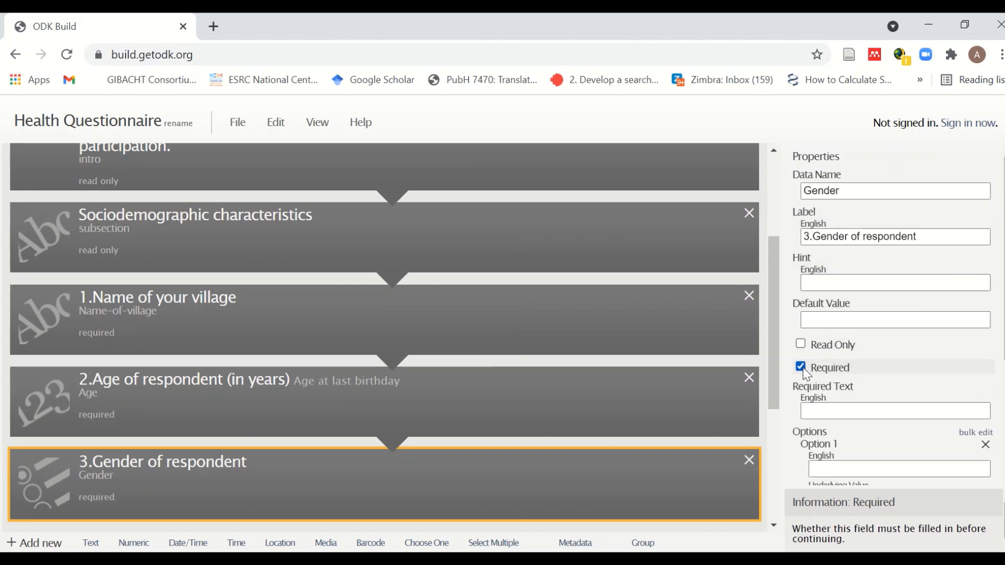
Give the Gender question two answer options with the English texts "Male" and "Female".
{"action": "scroll", "coordinate": [807, 373], "scroll_direction": "down", "scroll_amount": 2}
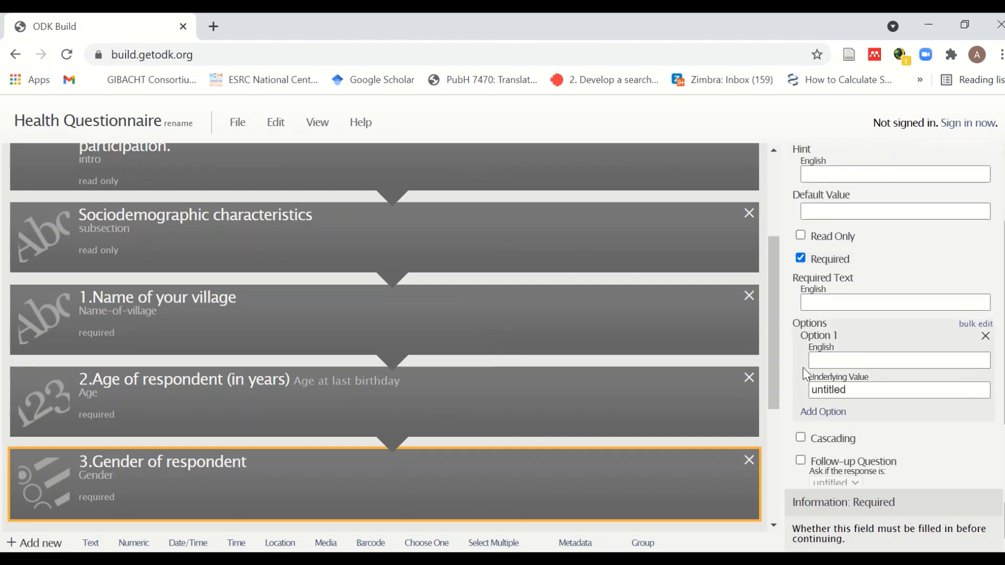
{"action": "left_click", "coordinate": [846, 359]}
{"action": "type", "text": "Male"}
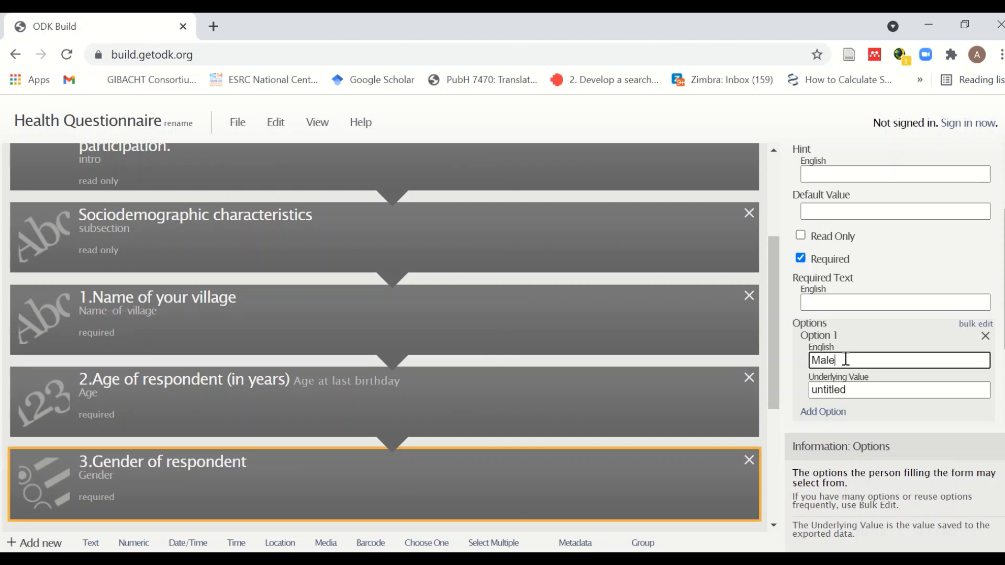
{"action": "scroll", "coordinate": [846, 359], "scroll_direction": "down", "scroll_amount": 2}
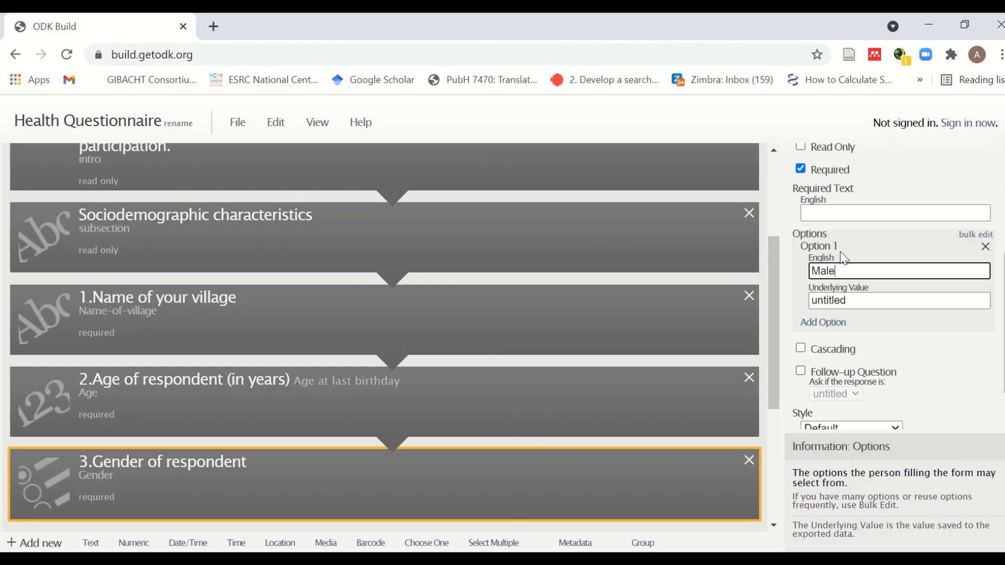
{"action": "left_click", "coordinate": [834, 323]}
{"action": "left_click", "coordinate": [833, 343]}
{"action": "type", "text": "Female"}
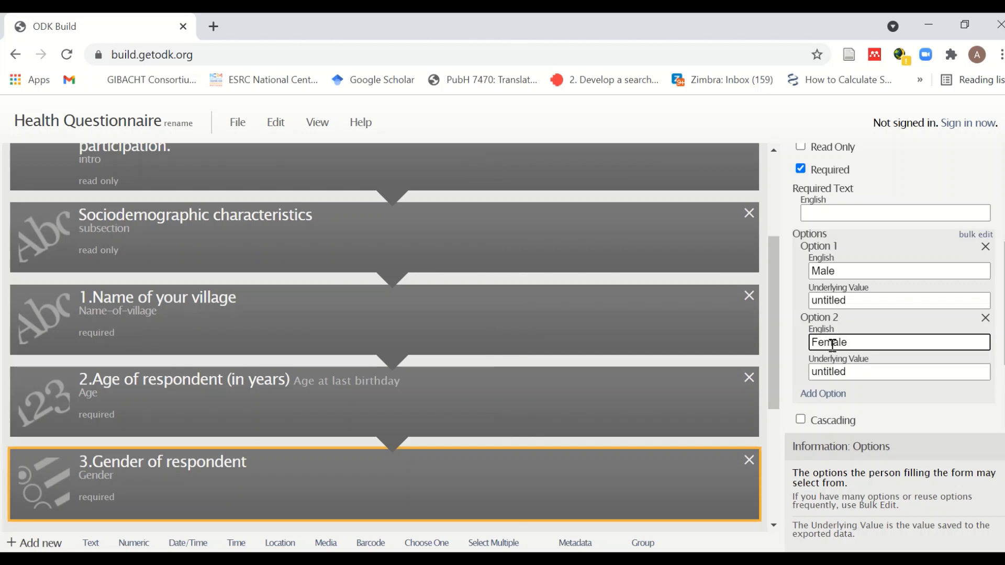
{"action": "scroll", "coordinate": [832, 346], "scroll_direction": "down", "scroll_amount": 1}
{"action": "scroll", "coordinate": [830, 338], "scroll_direction": "up", "scroll_amount": 2}
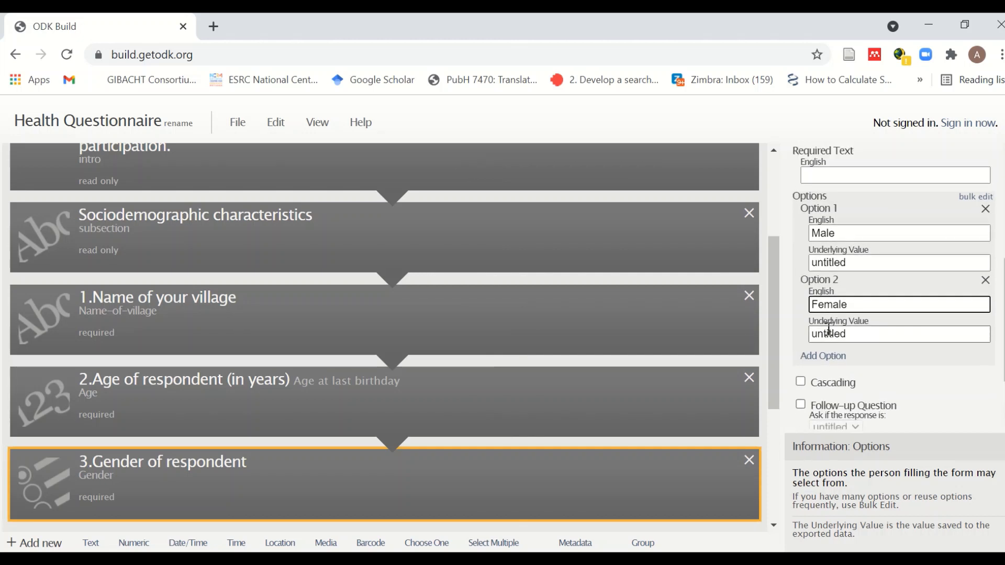
{"action": "scroll", "coordinate": [589, 398], "scroll_direction": "down", "scroll_amount": 3}
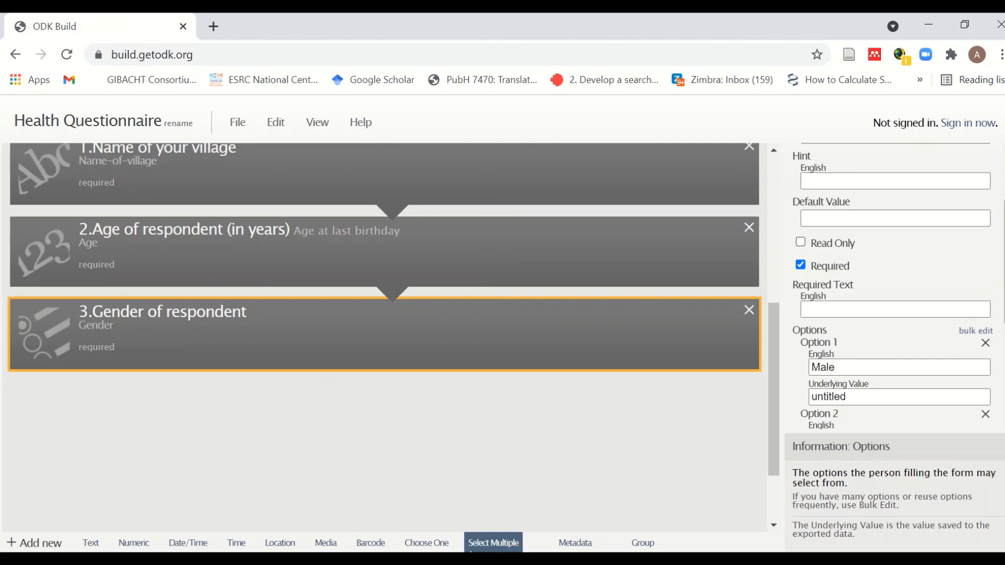
Switch to Word, copy the question "Which of these do you own?" and return to ODK Build.
{"action": "key", "text": "alt+Tab"}
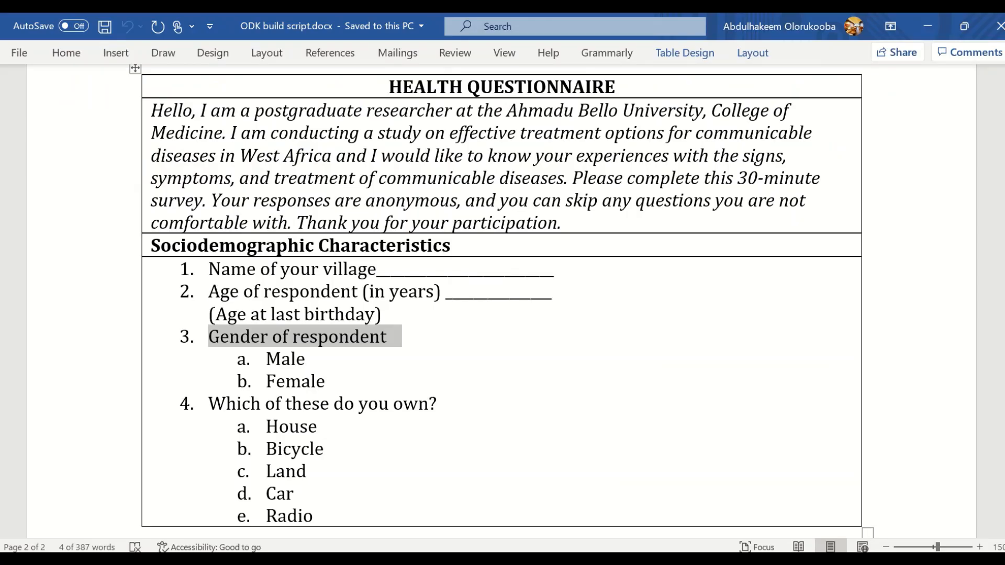
{"action": "left_click_drag", "start_coordinate": [443, 403], "coordinate": [233, 405]}
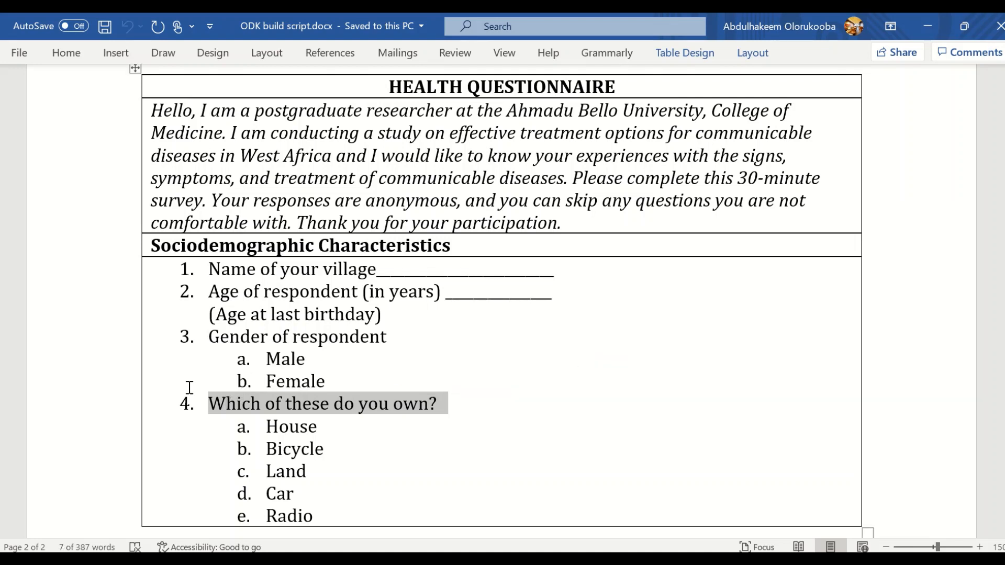
{"action": "mouse_move", "coordinate": [603, 562]}
{"action": "left_click", "coordinate": [605, 561]}
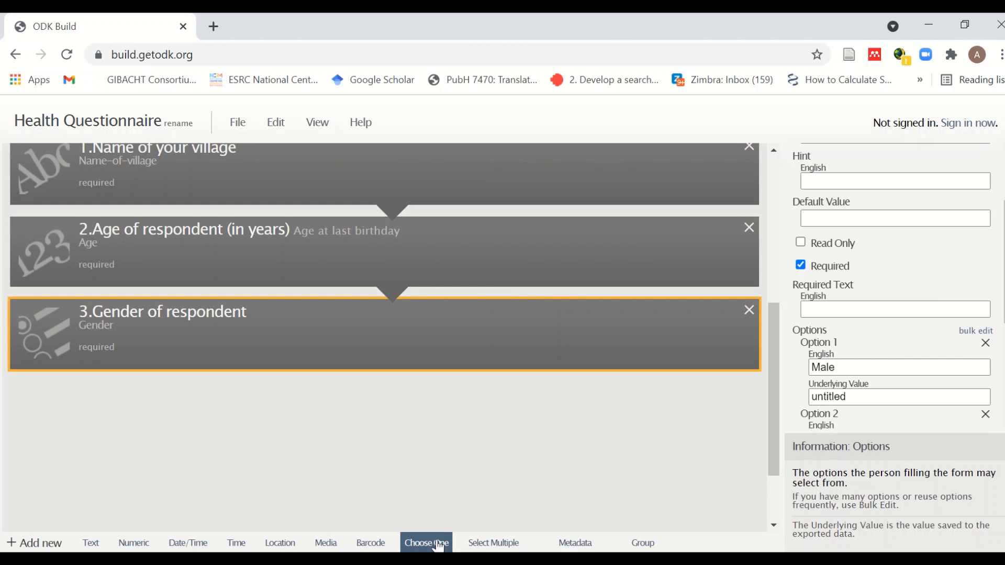
Add a Select Multiple question with the data name "ownership" and the pasted English label "4.Which of these do you own?", without the gap.
{"action": "left_click", "coordinate": [487, 544]}
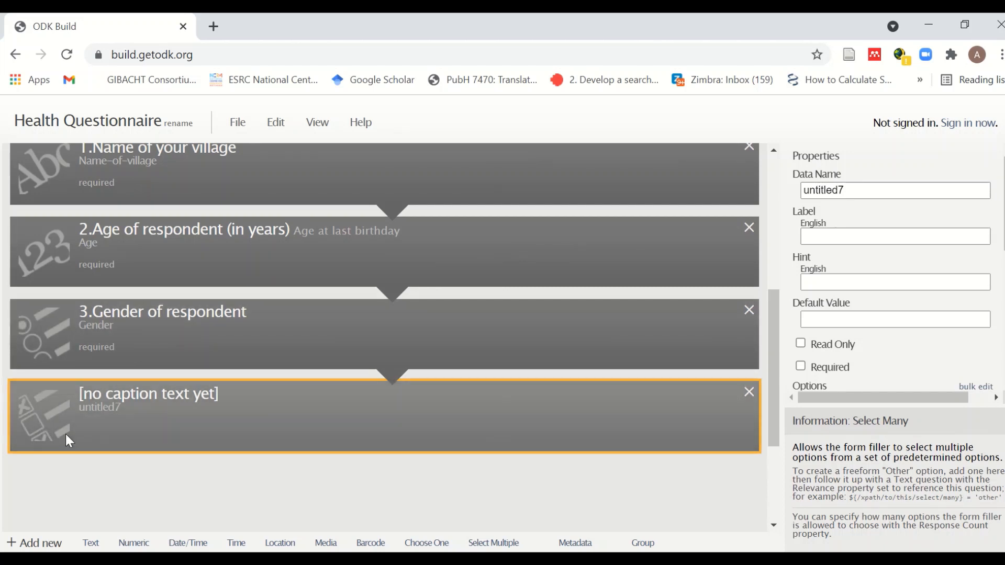
{"action": "double_click", "coordinate": [859, 189]}
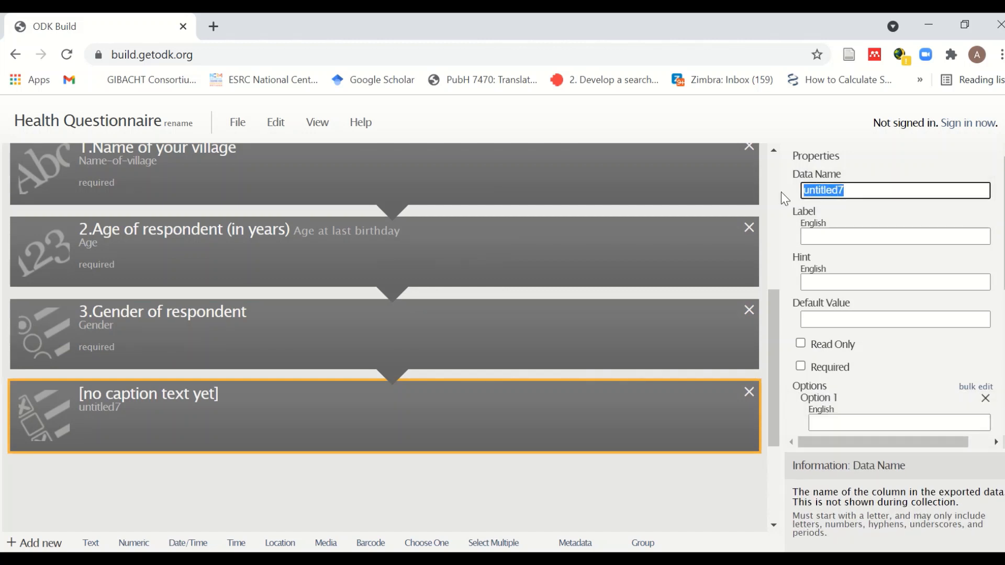
{"action": "type", "text": "ownership"}
{"action": "left_click", "coordinate": [815, 236]}
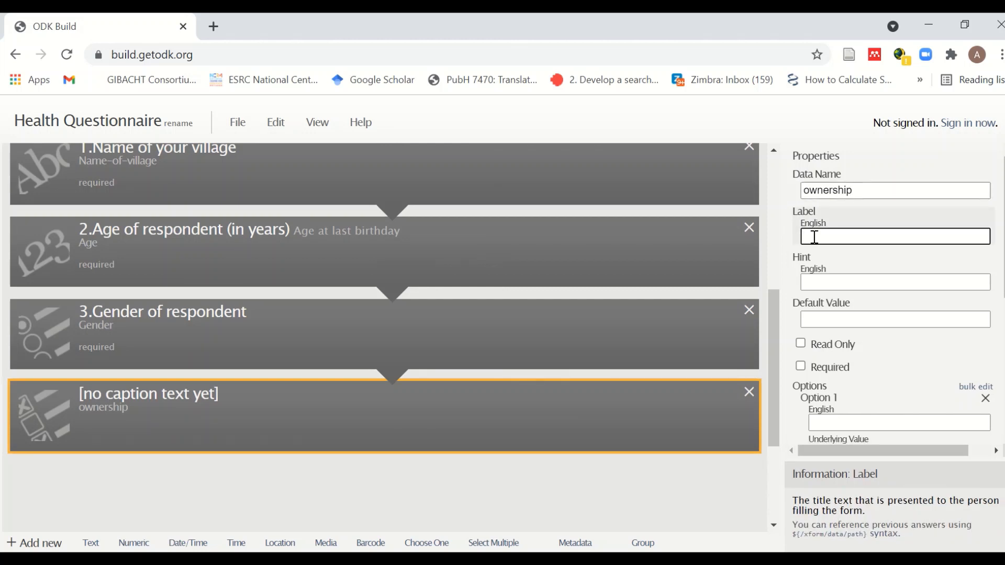
{"action": "type", "text": "4. Which of these do you own?"}
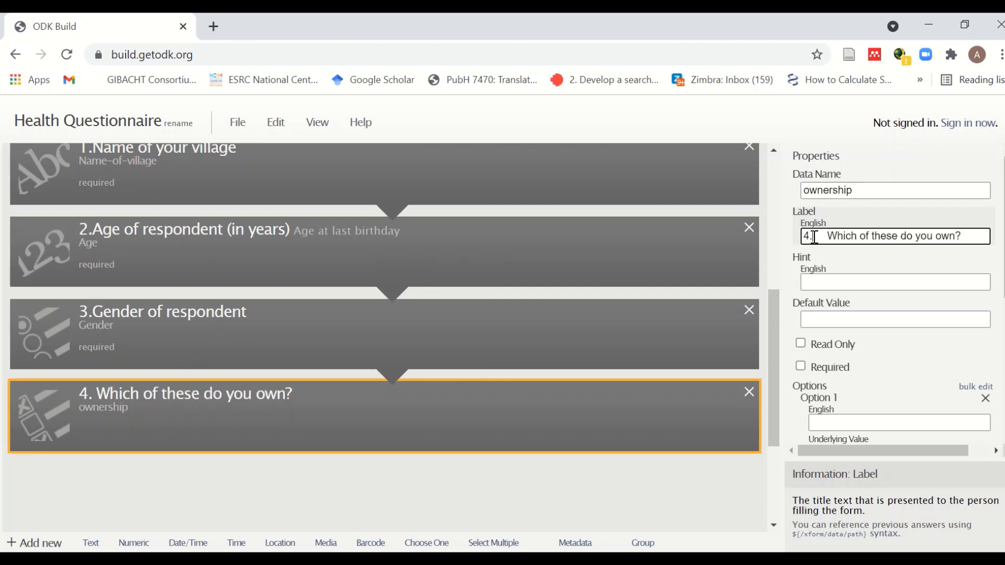
{"action": "key", "text": "Delete"}
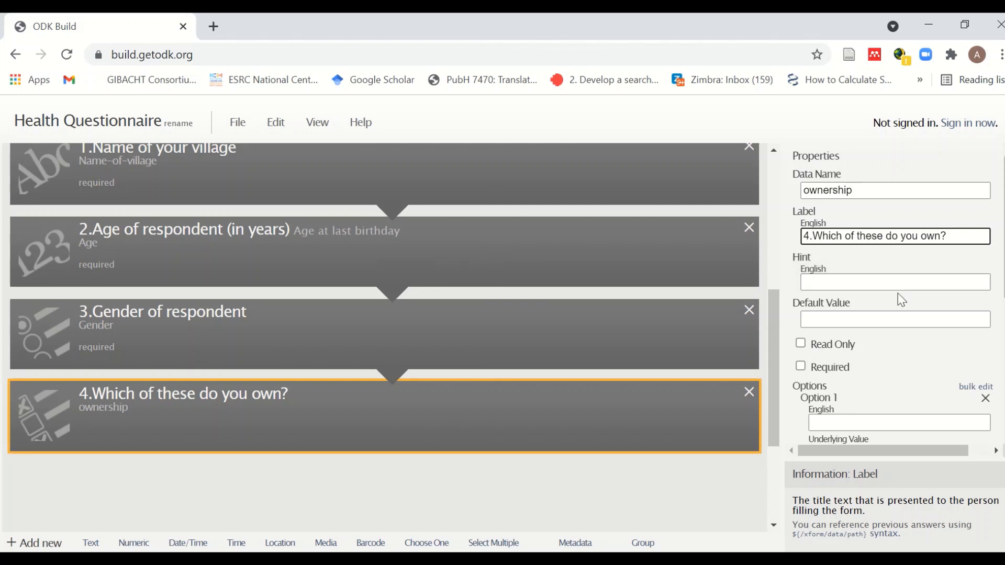
Set the ownership question's English hint to "you can select more than one" and make the question required.
{"action": "left_click", "coordinate": [867, 285]}
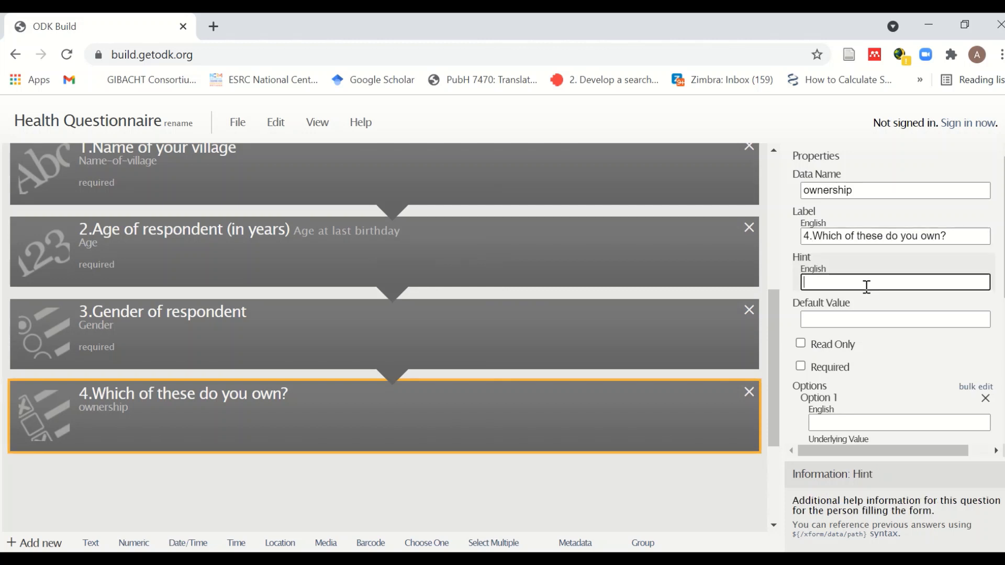
{"action": "type", "text": "you can selec"}
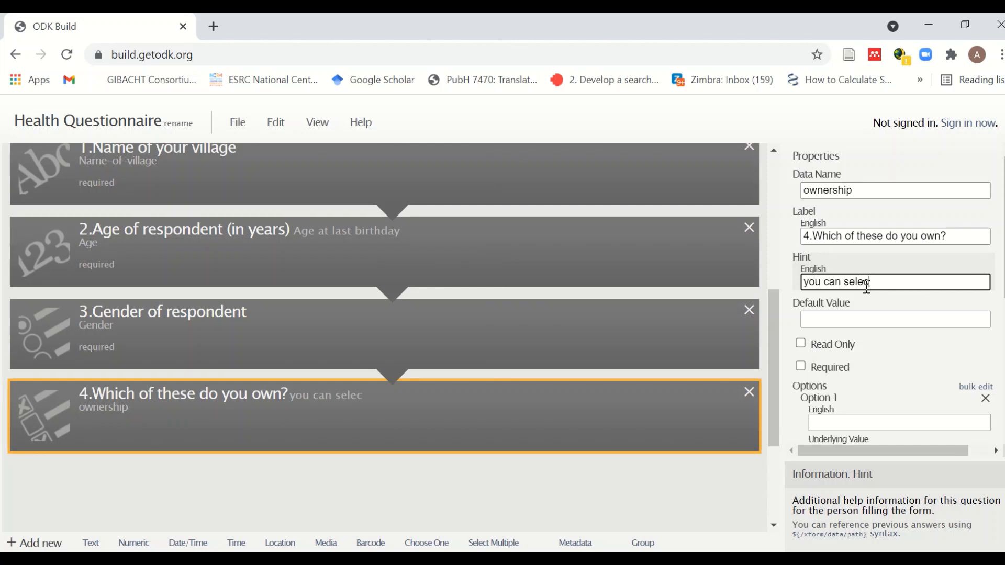
{"action": "type", "text": "t more than one"}
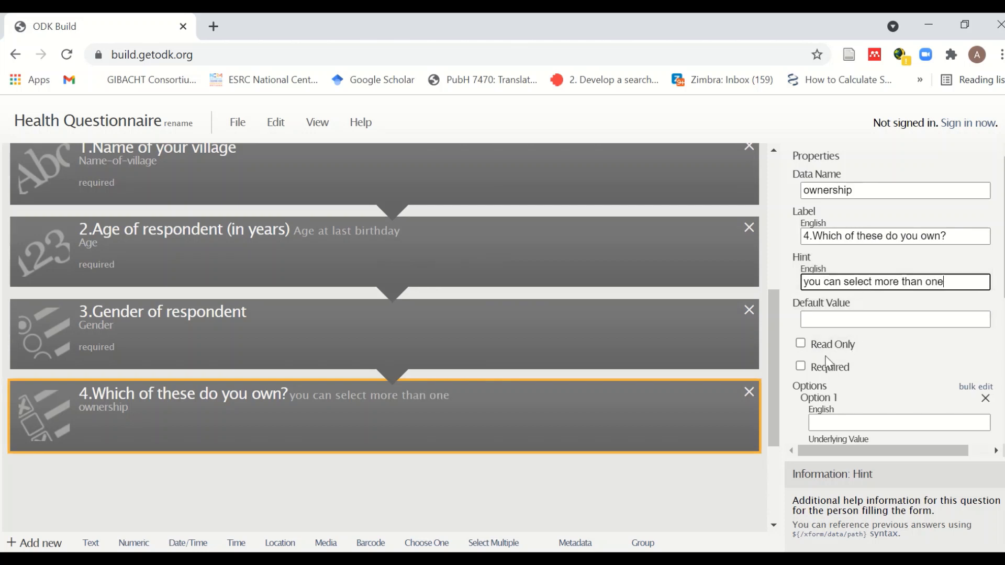
{"action": "left_click", "coordinate": [801, 366]}
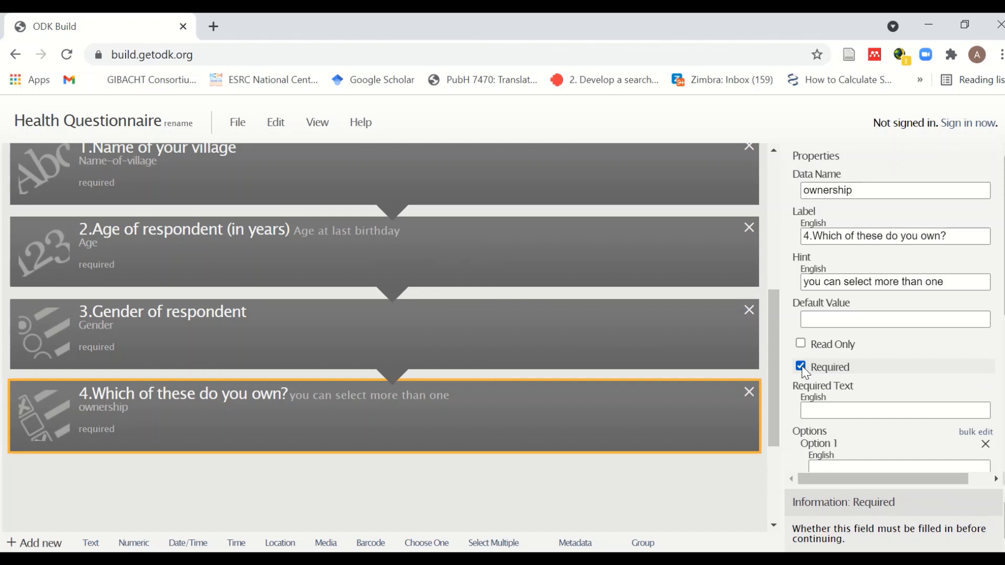
Give the ownership question its first two answer options with the English texts "House" and "Car".
{"action": "scroll", "coordinate": [804, 368], "scroll_direction": "down", "scroll_amount": 2}
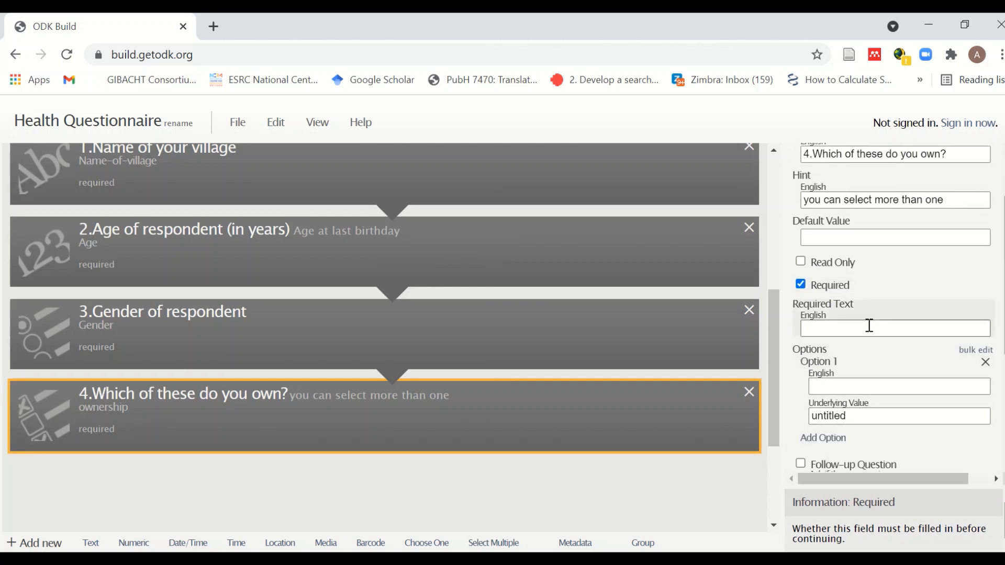
{"action": "left_click", "coordinate": [870, 326]}
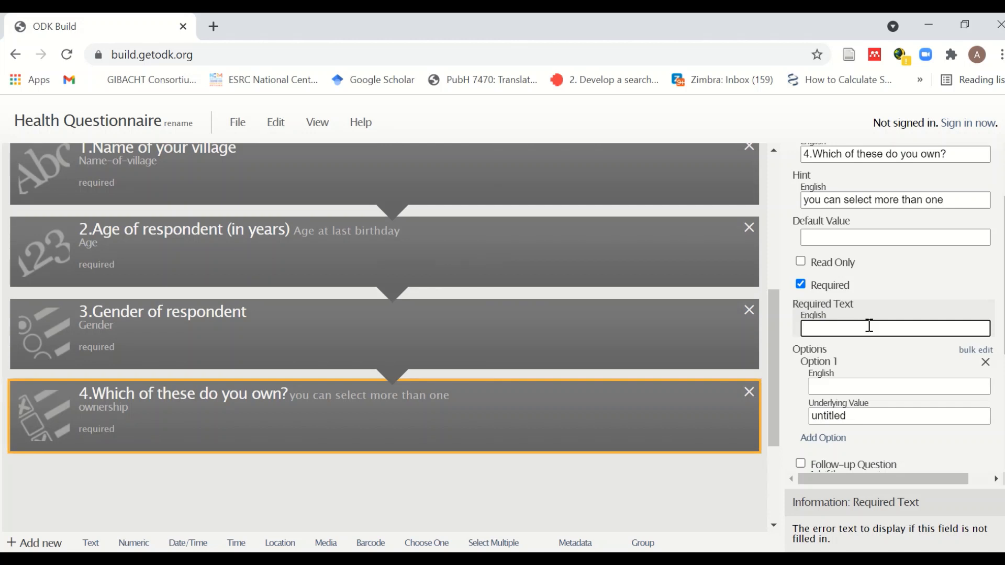
{"action": "left_click", "coordinate": [846, 381]}
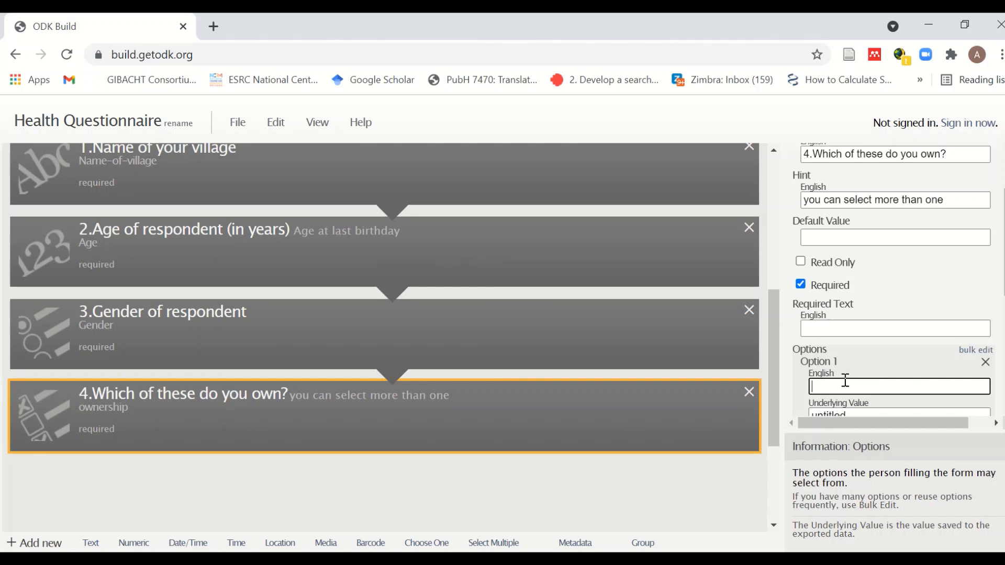
{"action": "type", "text": "House"}
{"action": "scroll", "coordinate": [845, 381], "scroll_direction": "down", "scroll_amount": 2}
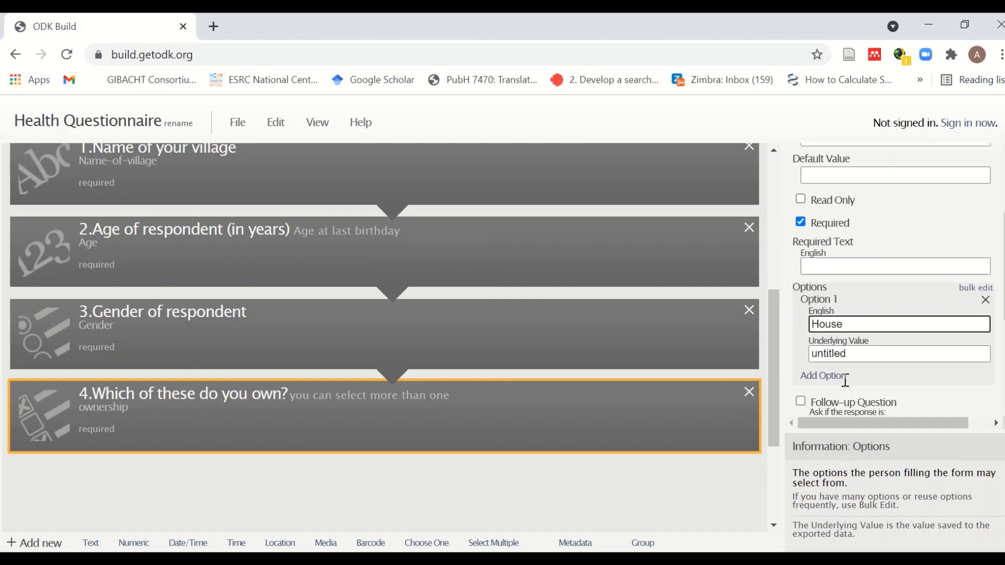
{"action": "left_click", "coordinate": [829, 374]}
{"action": "left_click", "coordinate": [830, 394]}
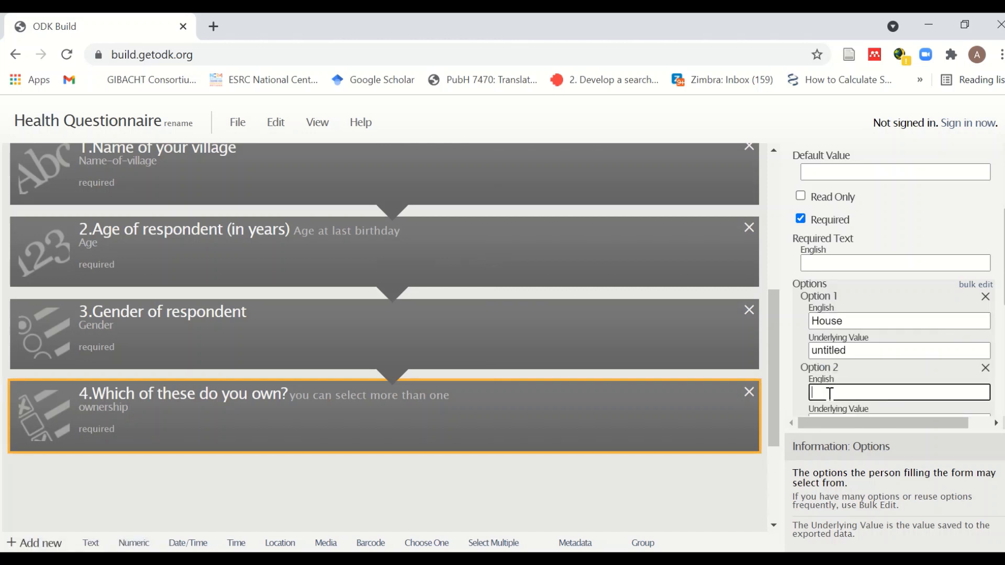
{"action": "type", "text": "Car"}
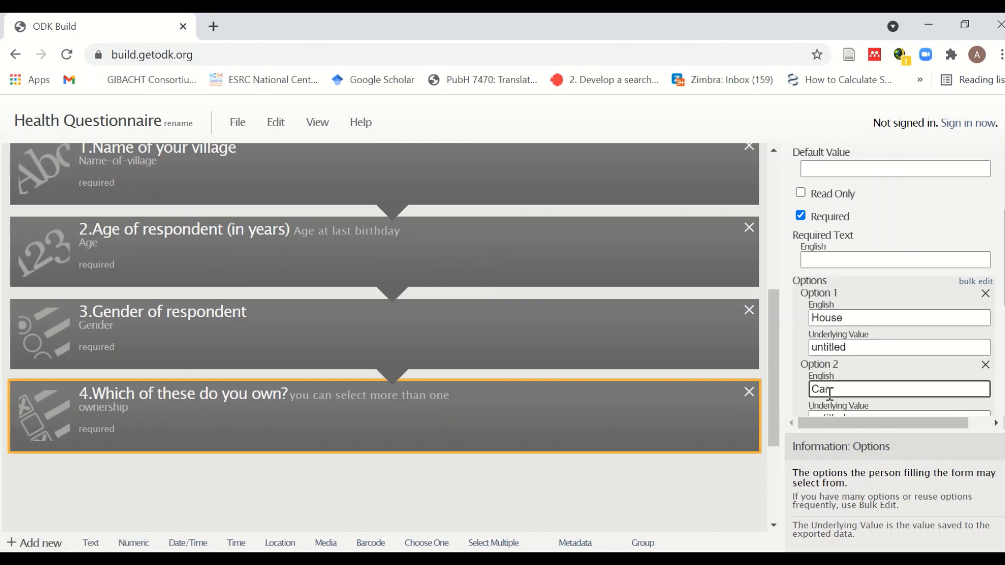
Add a third answer option to the ownership question with the English text "Bicycle".
{"action": "scroll", "coordinate": [822, 382], "scroll_direction": "down", "scroll_amount": 2}
{"action": "left_click", "coordinate": [817, 358]}
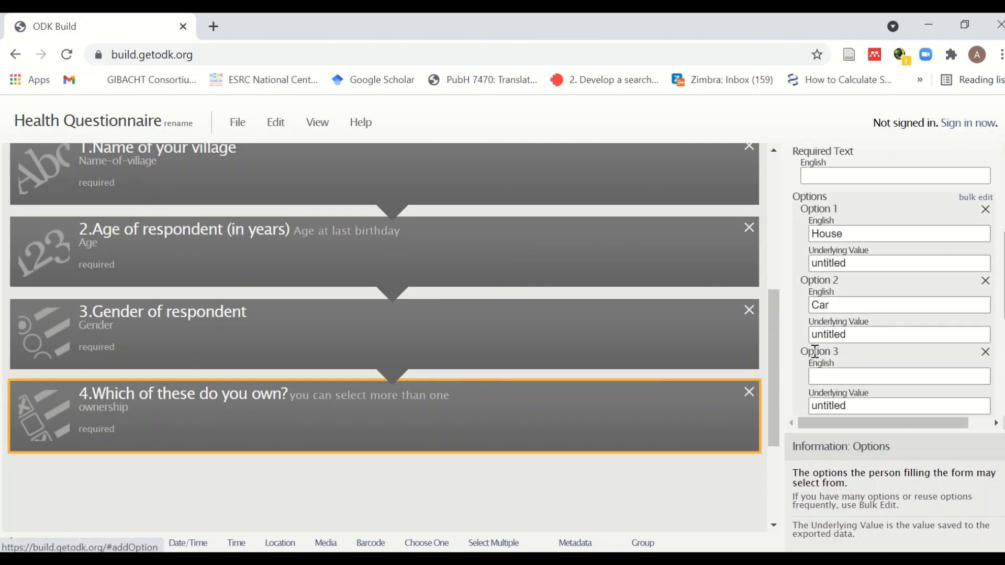
{"action": "left_click", "coordinate": [824, 374]}
{"action": "type", "text": "Byc"}
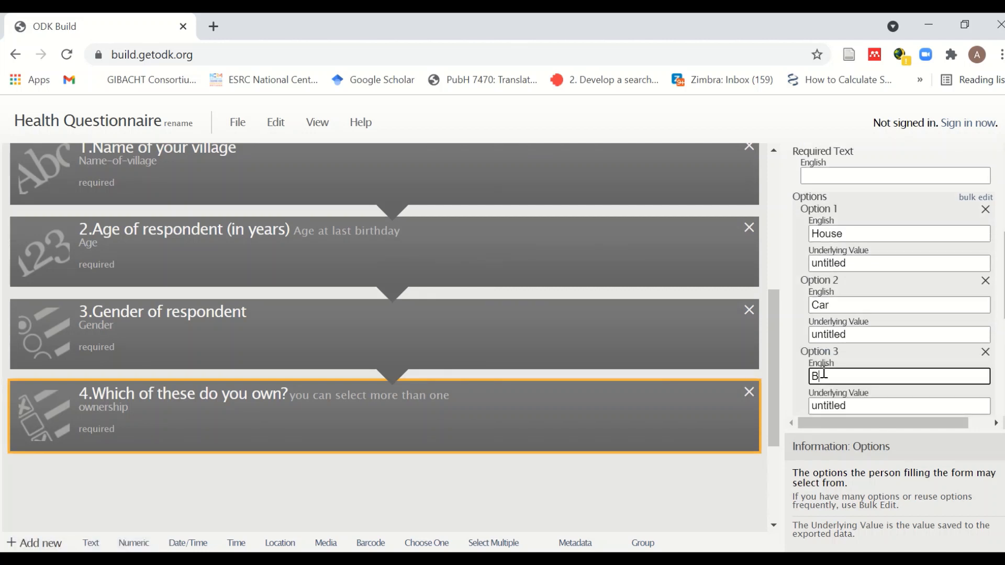
{"action": "key", "text": "BackSpace"}
{"action": "key", "text": "BackSpace"}
{"action": "type", "text": "icycle"}
Add a fourth ownership option, check the option list in the Word document, and enter "Land" as its English text.
{"action": "scroll", "coordinate": [825, 373], "scroll_direction": "down", "scroll_amount": 2}
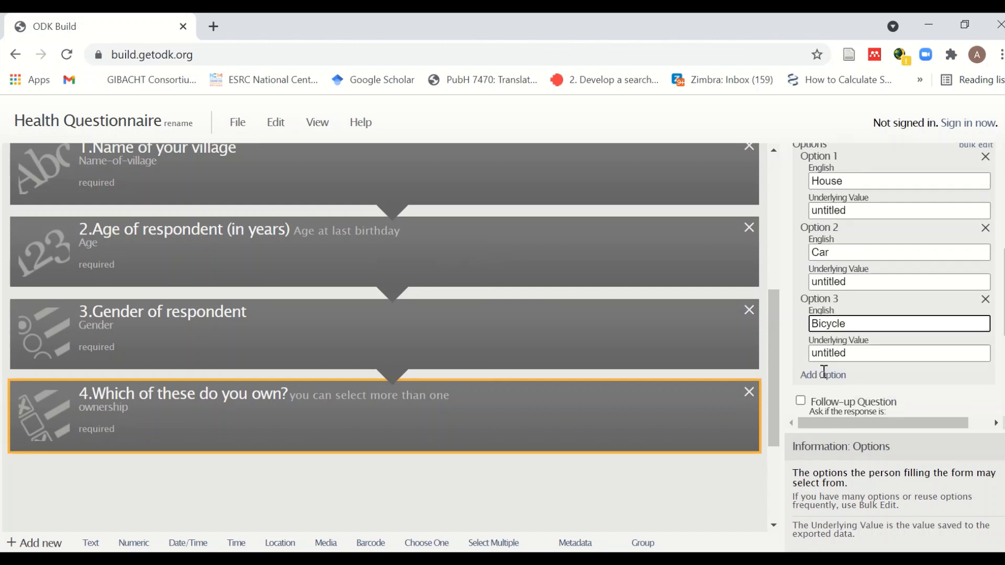
{"action": "left_click", "coordinate": [824, 340]}
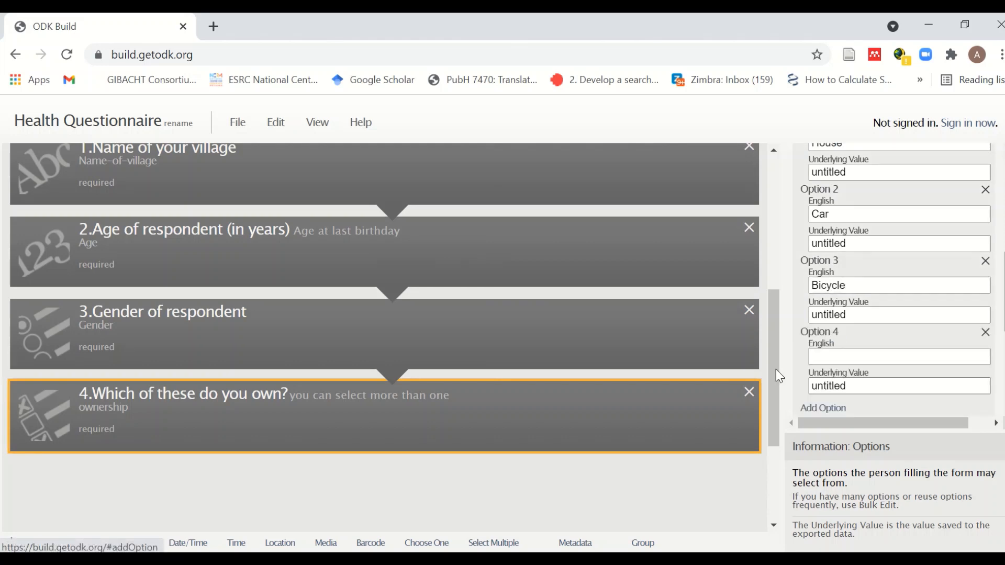
{"action": "key", "text": "alt+Tab"}
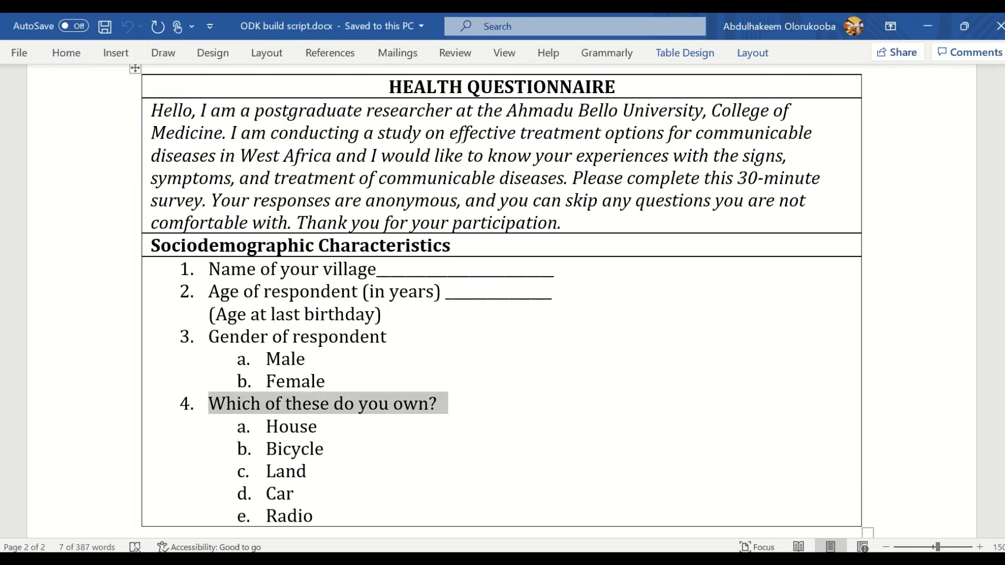
{"action": "key", "text": "alt+Tab"}
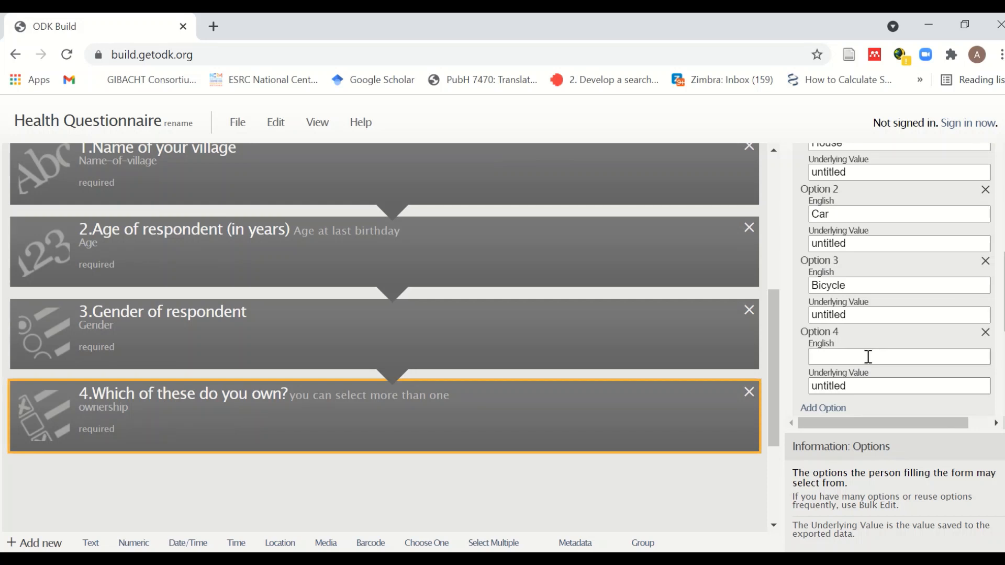
{"action": "left_click", "coordinate": [838, 358]}
{"action": "left_click", "coordinate": [837, 359]}
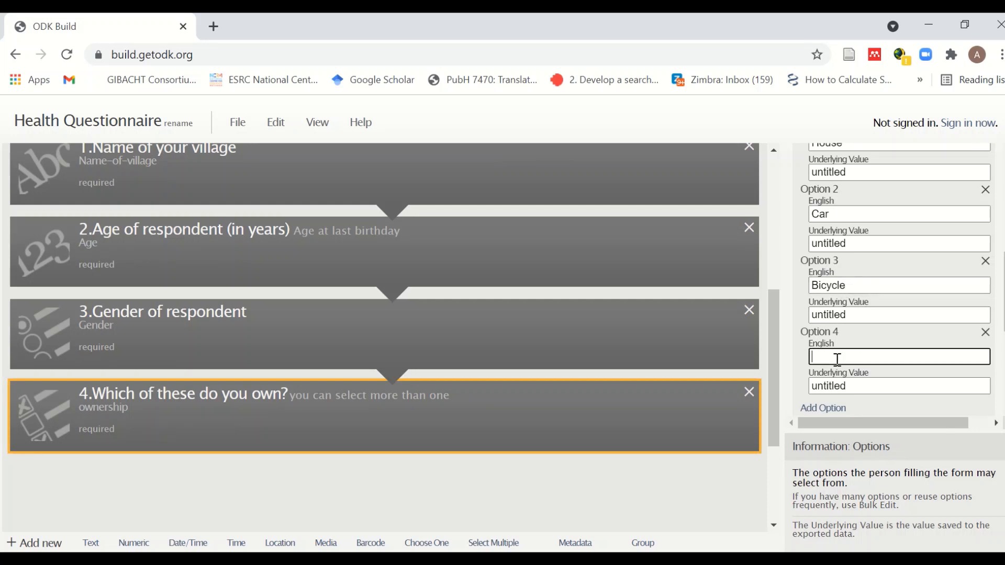
{"action": "type", "text": "Land"}
Add a fifth answer option to the ownership question with the English text "Radio".
{"action": "scroll", "coordinate": [896, 385], "scroll_direction": "down", "scroll_amount": 2}
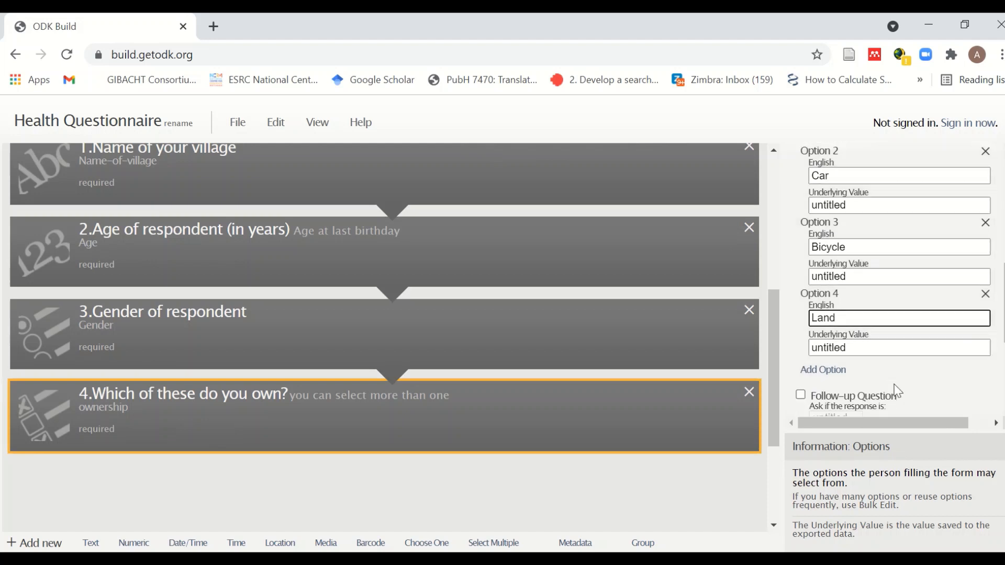
{"action": "left_click", "coordinate": [829, 368]}
{"action": "left_click", "coordinate": [828, 390]}
{"action": "type", "text": "R"}
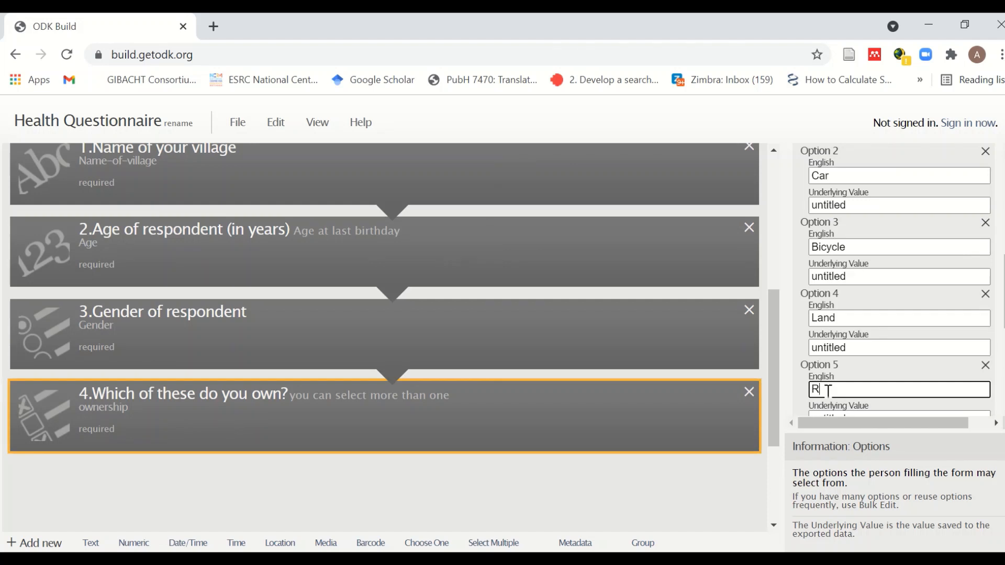
{"action": "type", "text": "adio"}
Review the ownership question's properties and the whole form from the title to the last question.
{"action": "scroll", "coordinate": [828, 390], "scroll_direction": "down", "scroll_amount": 2}
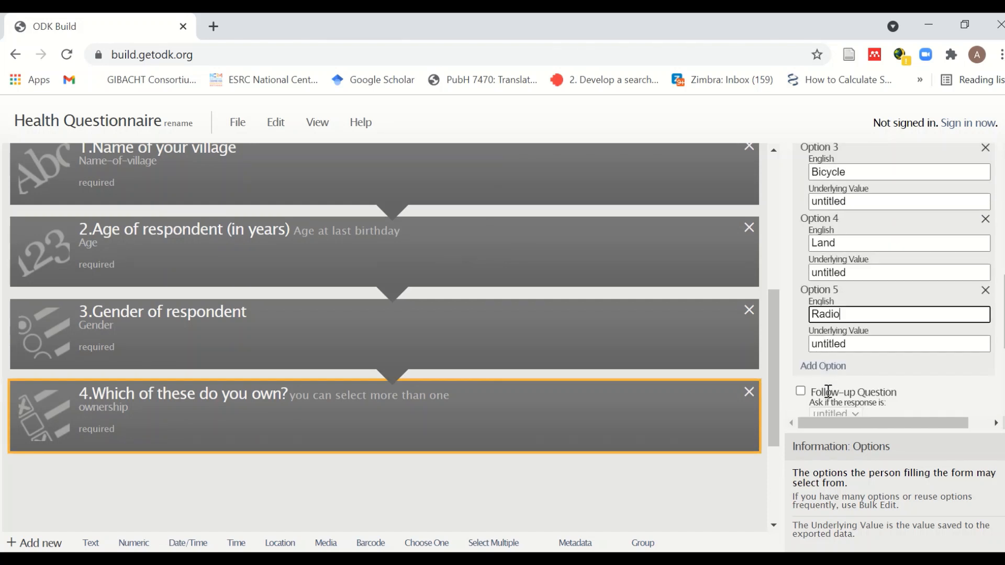
{"action": "scroll", "coordinate": [828, 390], "scroll_direction": "down", "scroll_amount": 2}
{"action": "scroll", "coordinate": [832, 396], "scroll_direction": "up", "scroll_amount": 2}
{"action": "scroll", "coordinate": [831, 398], "scroll_direction": "up", "scroll_amount": 10}
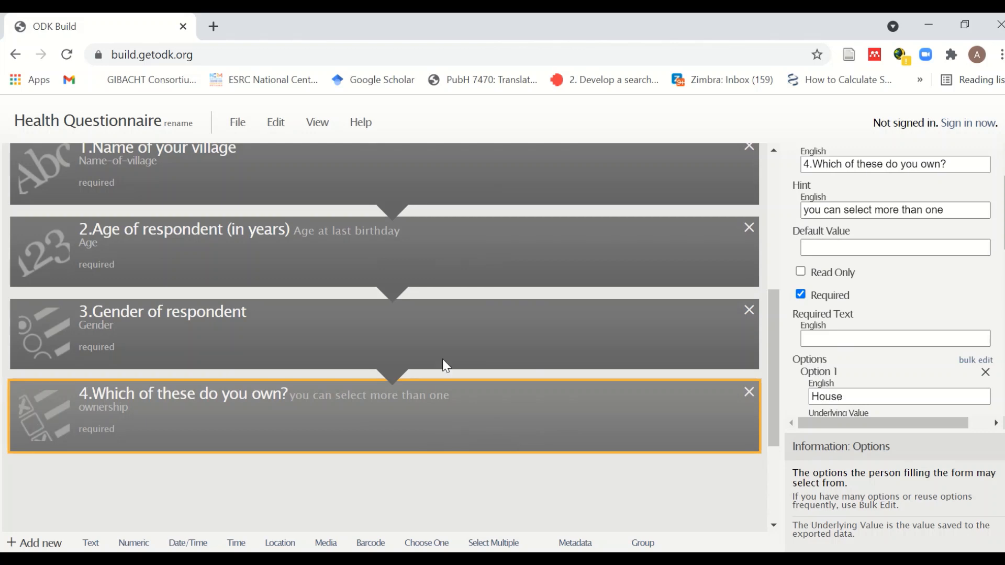
{"action": "scroll", "coordinate": [442, 354], "scroll_direction": "up", "scroll_amount": 6}
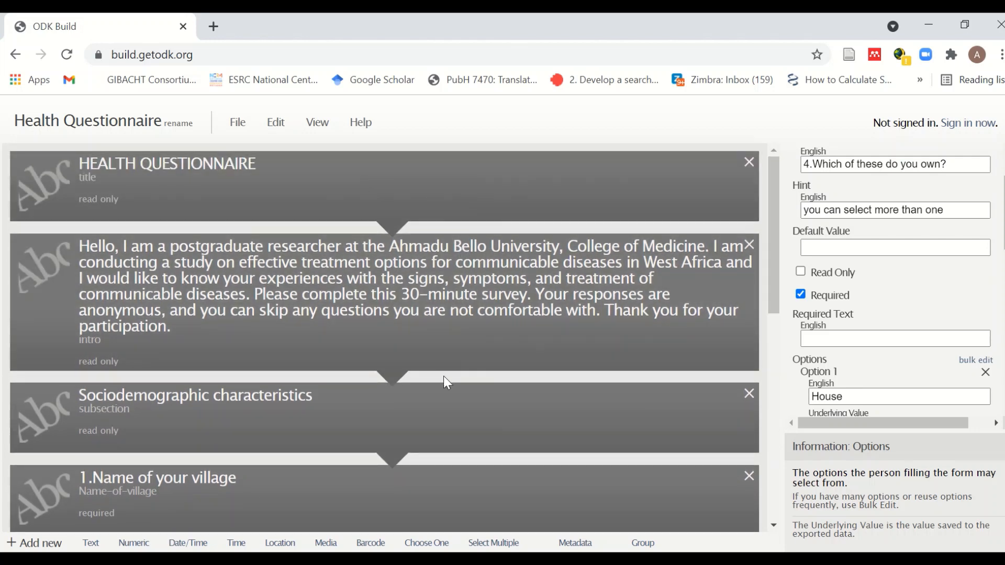
{"action": "scroll", "coordinate": [444, 376], "scroll_direction": "down", "scroll_amount": 2}
{"action": "scroll", "coordinate": [444, 376], "scroll_direction": "up", "scroll_amount": 2}
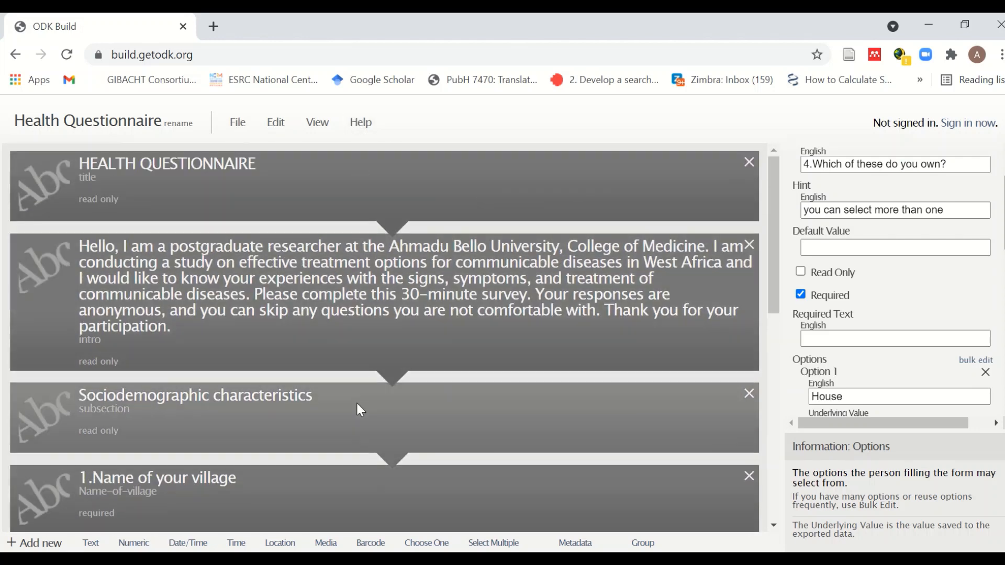
{"action": "scroll", "coordinate": [357, 403], "scroll_direction": "down", "scroll_amount": 3}
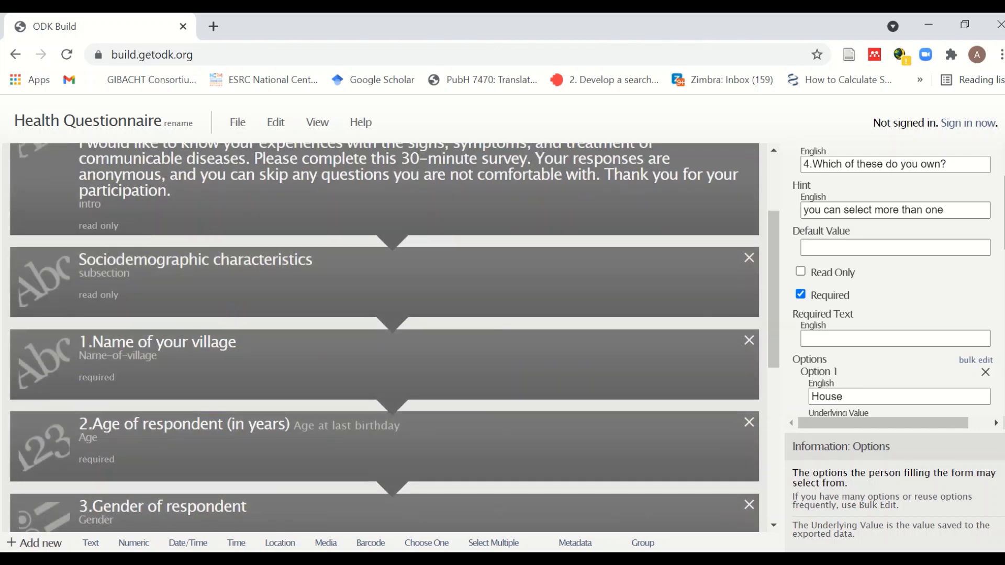
{"action": "scroll", "coordinate": [306, 495], "scroll_direction": "down", "scroll_amount": 3}
{"action": "scroll", "coordinate": [306, 494], "scroll_direction": "up", "scroll_amount": 5}
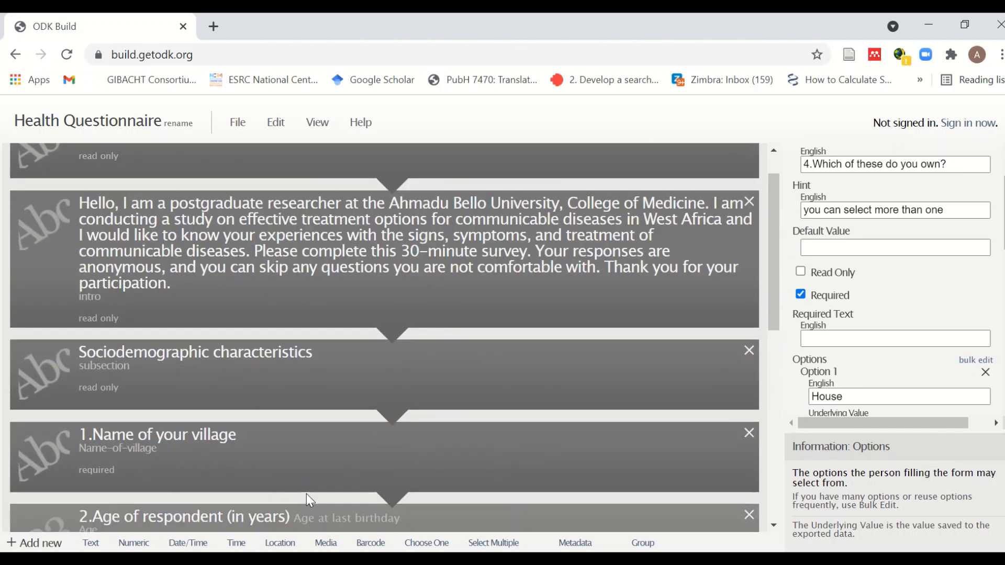
{"action": "scroll", "coordinate": [306, 494], "scroll_direction": "up", "scroll_amount": 1}
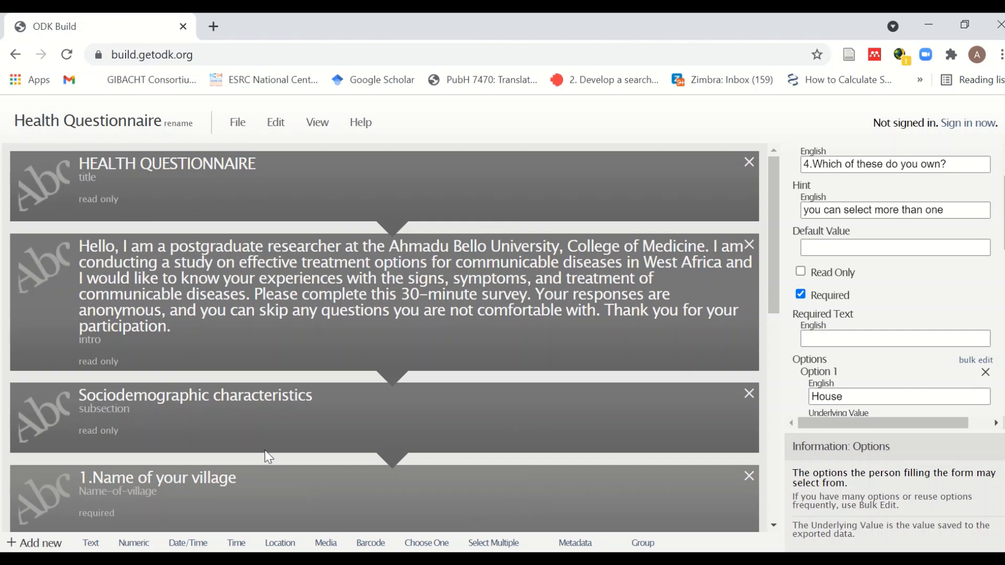
Export the Health Questionnaire form to XML and download the file after looking through the output.
{"action": "left_click", "coordinate": [239, 131]}
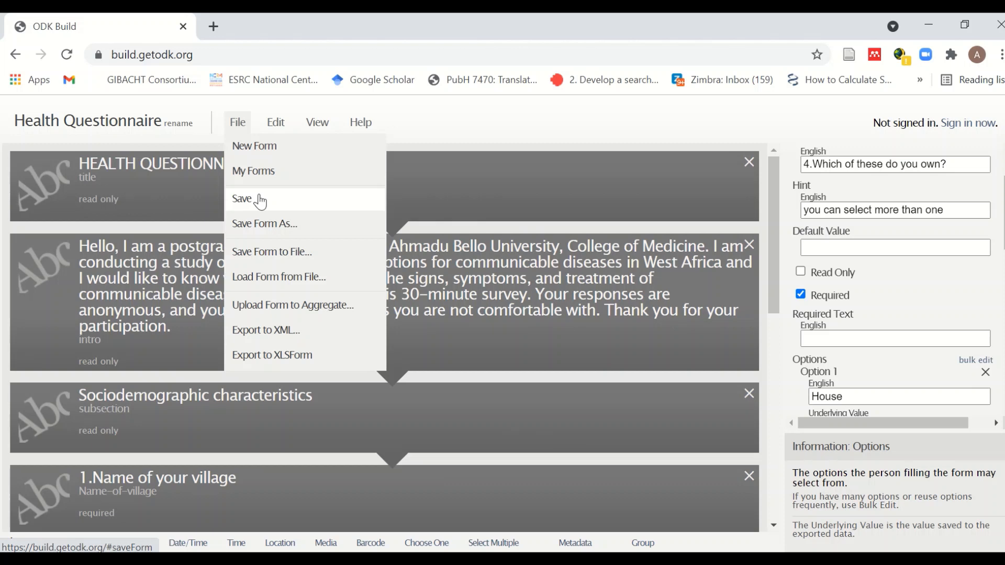
{"action": "left_click", "coordinate": [274, 331]}
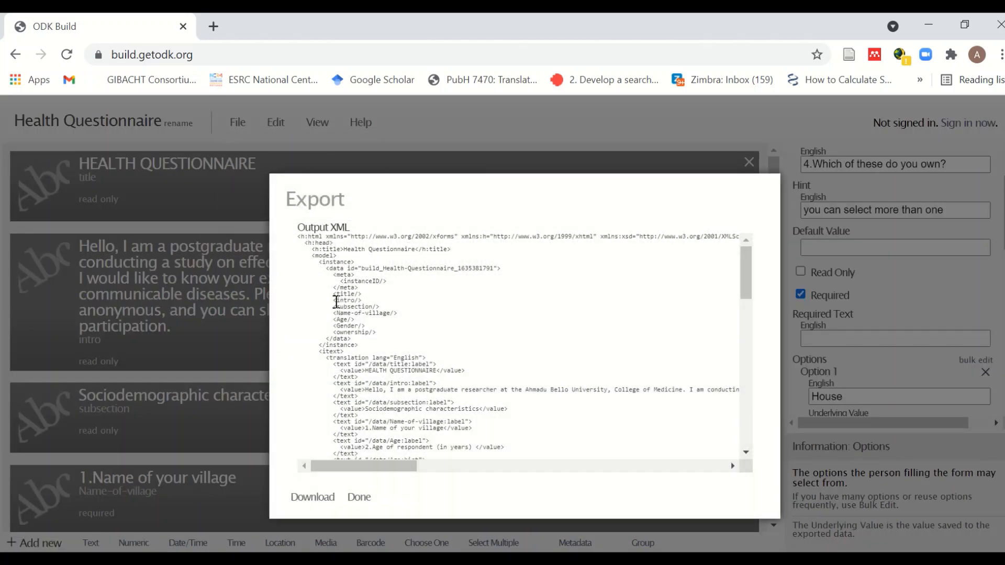
{"action": "scroll", "coordinate": [473, 419], "scroll_direction": "down", "scroll_amount": 3}
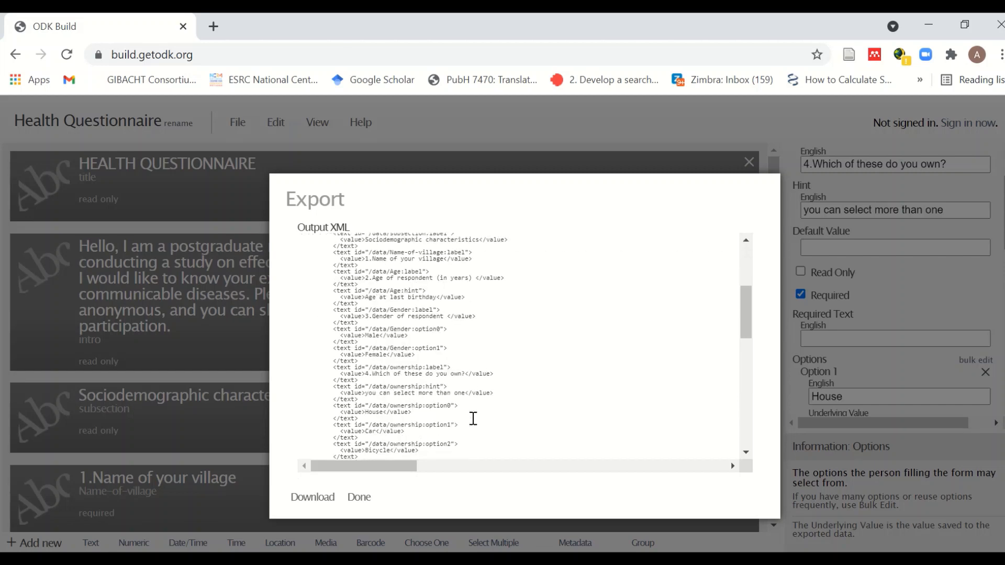
{"action": "scroll", "coordinate": [474, 419], "scroll_direction": "down", "scroll_amount": 10}
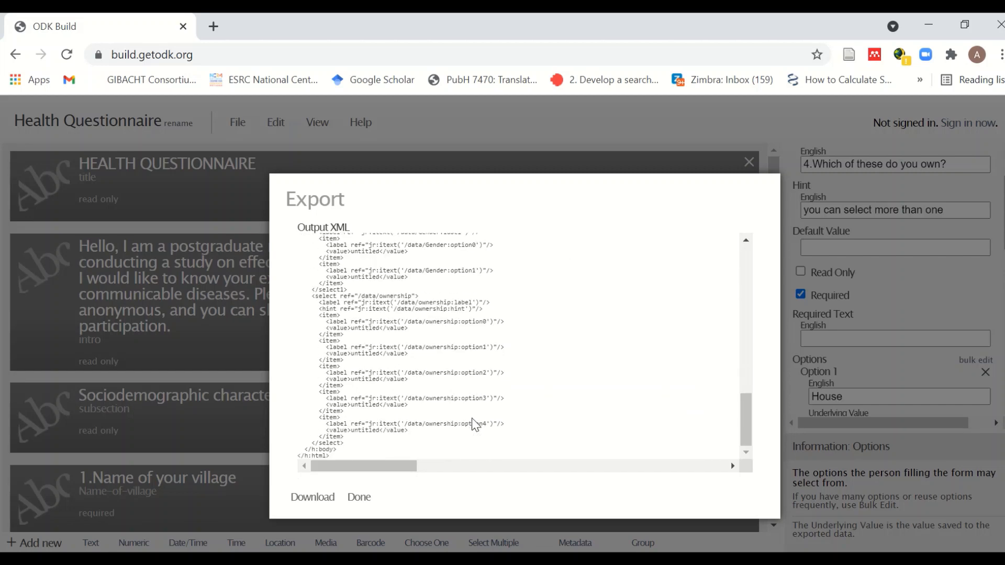
{"action": "scroll", "coordinate": [475, 424], "scroll_direction": "up", "scroll_amount": 15}
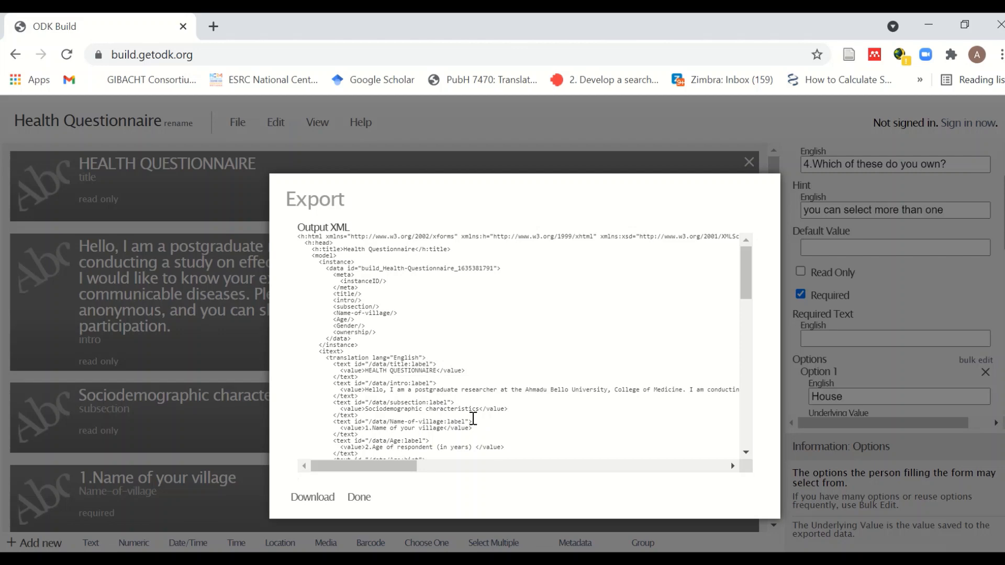
{"action": "scroll", "coordinate": [473, 419], "scroll_direction": "down", "scroll_amount": 6}
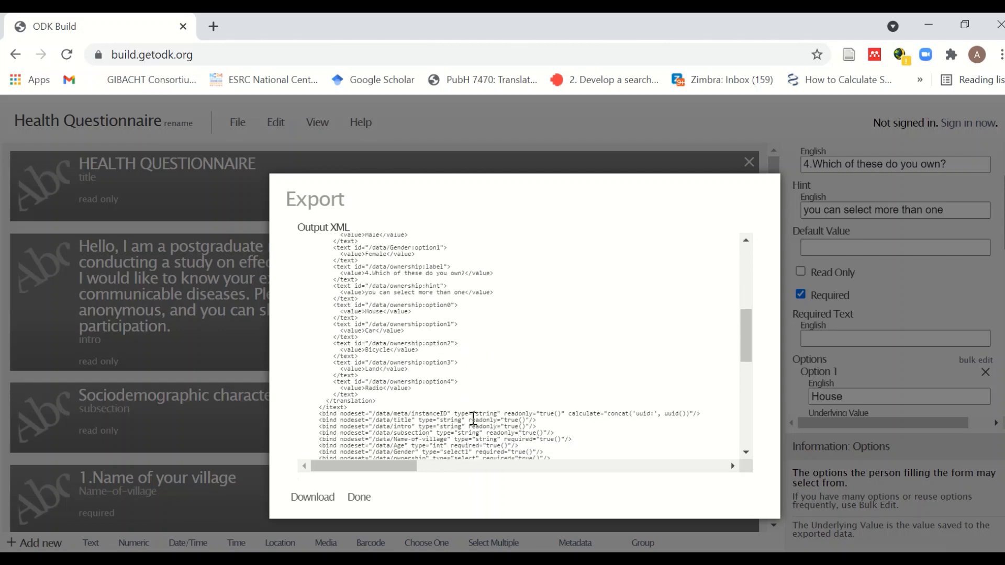
{"action": "scroll", "coordinate": [473, 419], "scroll_direction": "down", "scroll_amount": 8}
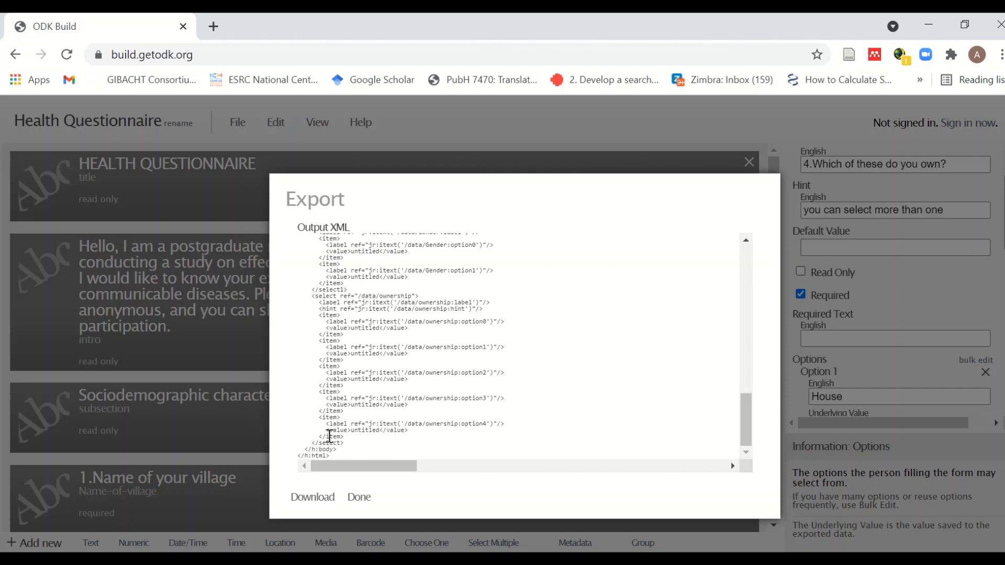
{"action": "left_click", "coordinate": [325, 501]}
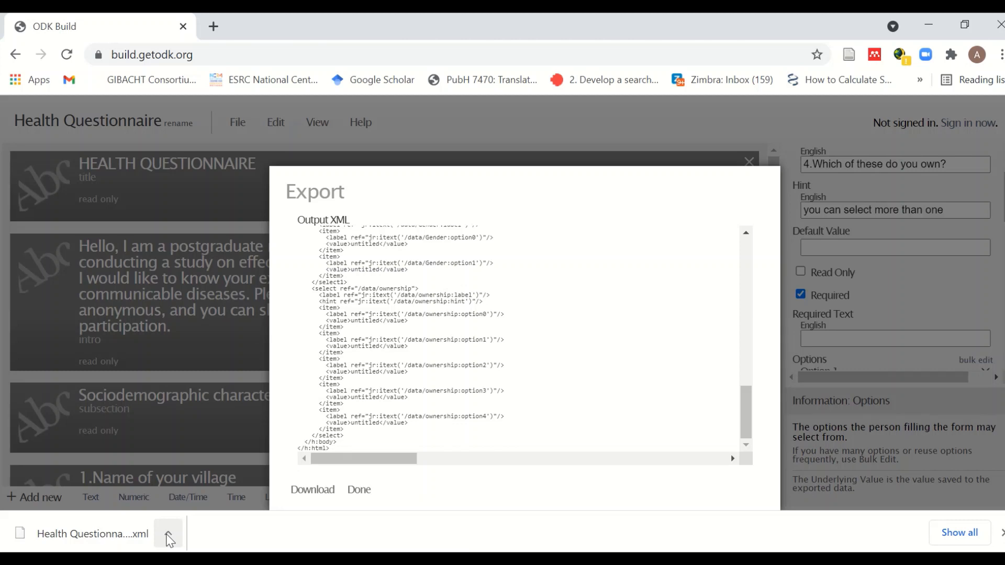
Show the downloaded Health Questionnaire.xml in its folder and copy the file.
{"action": "left_click", "coordinate": [169, 537]}
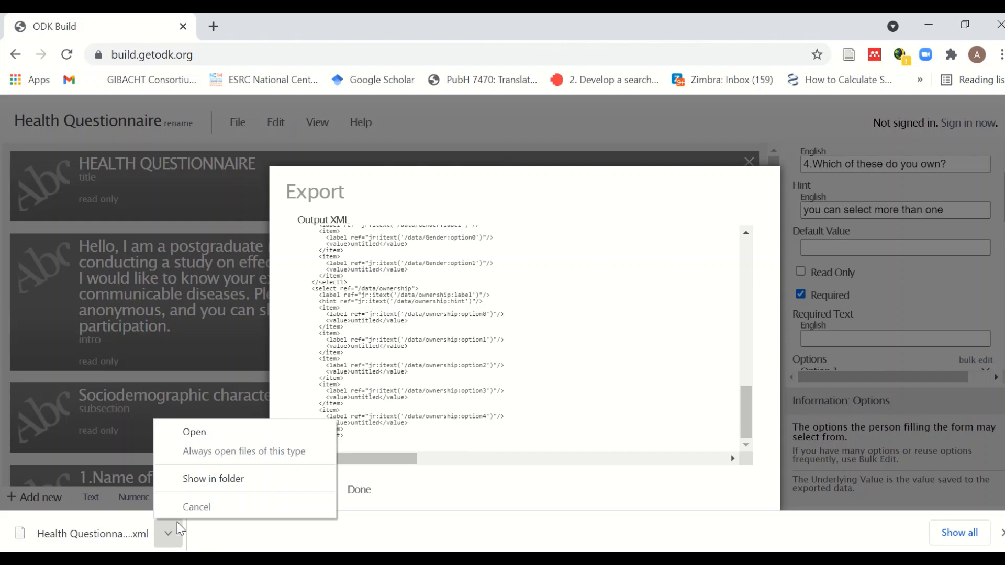
{"action": "left_click", "coordinate": [214, 480]}
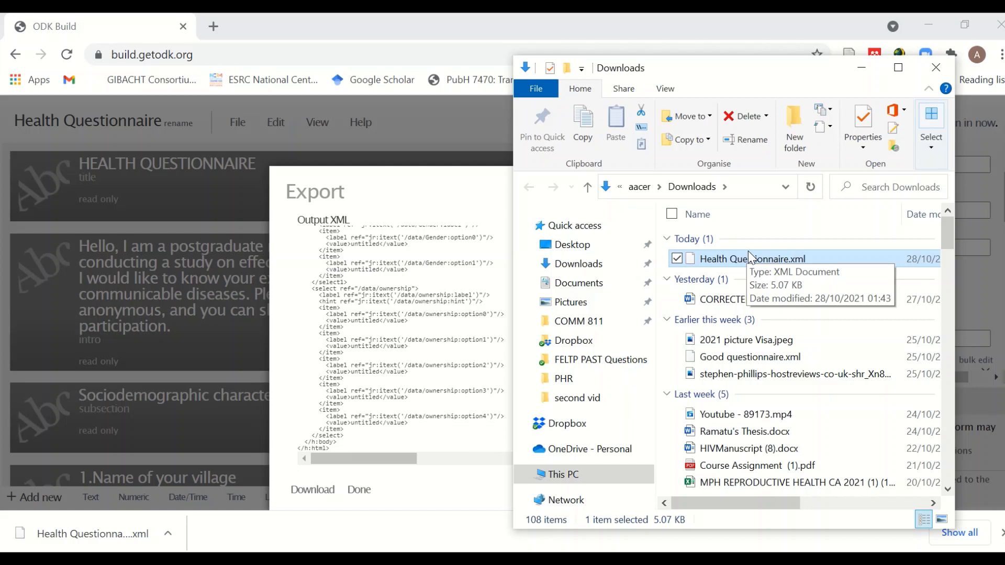
{"action": "double_click", "coordinate": [745, 256]}
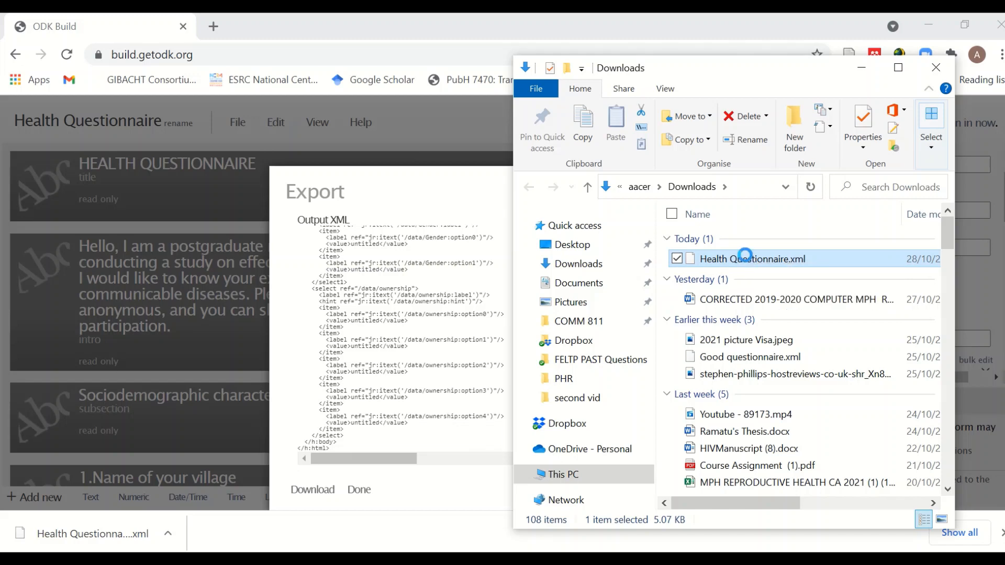
{"action": "right_click", "coordinate": [745, 256]}
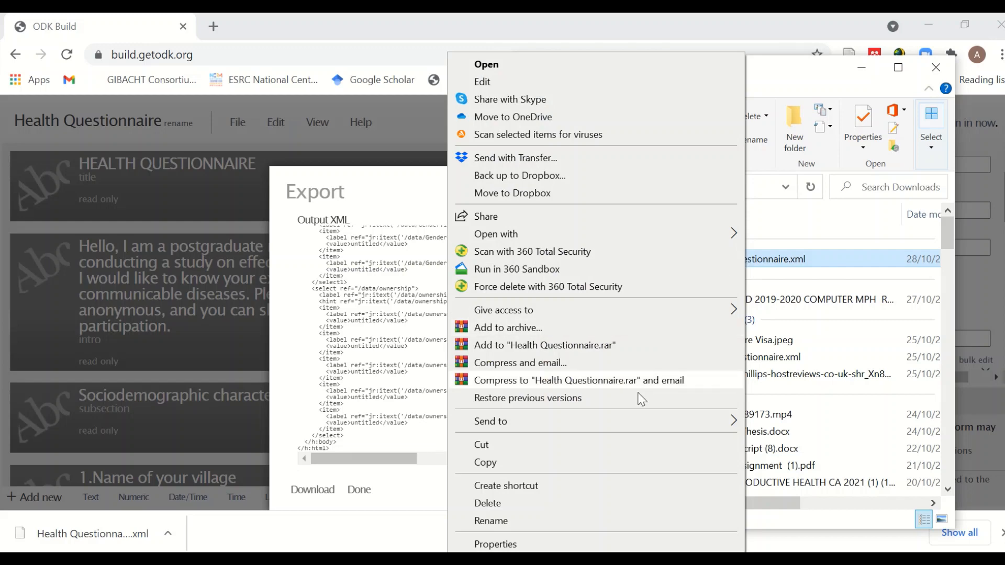
{"action": "left_click", "coordinate": [634, 461]}
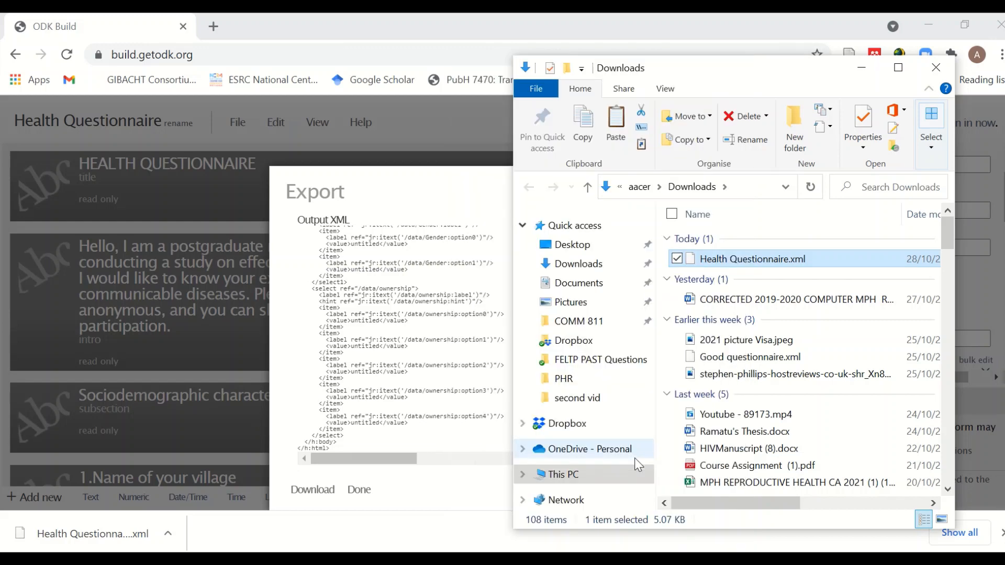
Maximize the file window and open the connected phone's Phone storage from This PC.
{"action": "left_click", "coordinate": [573, 477]}
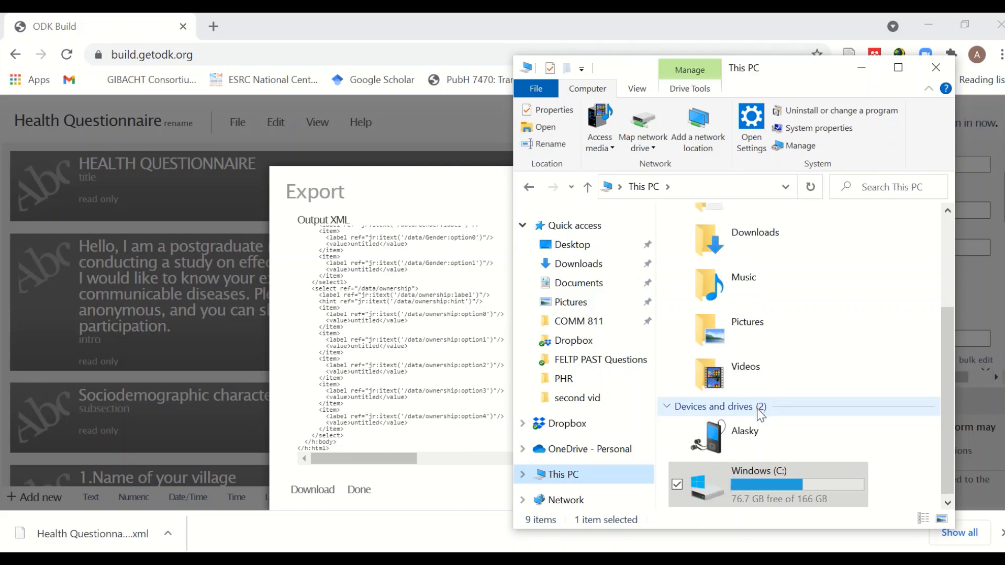
{"action": "double_click", "coordinate": [754, 438]}
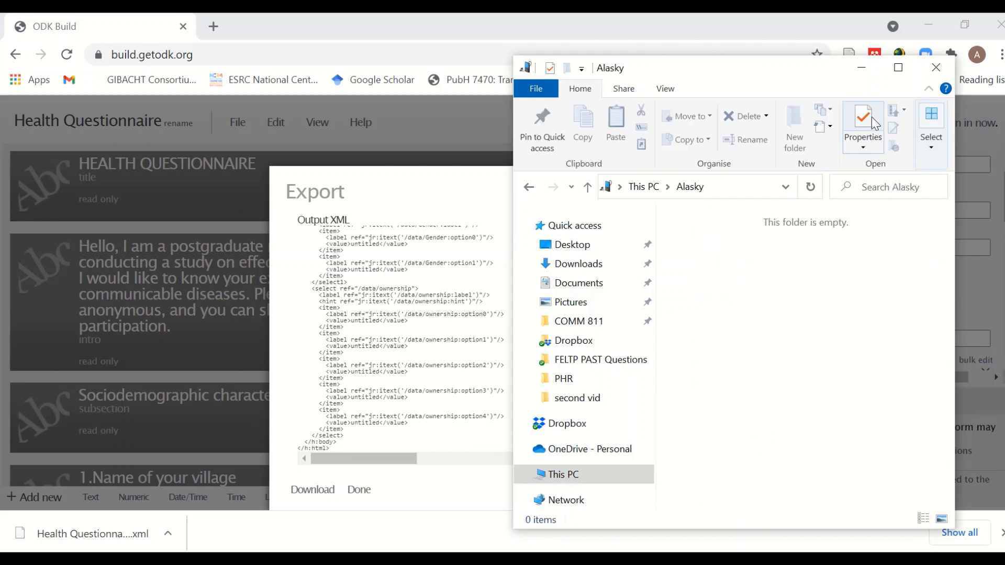
{"action": "left_click", "coordinate": [899, 68]}
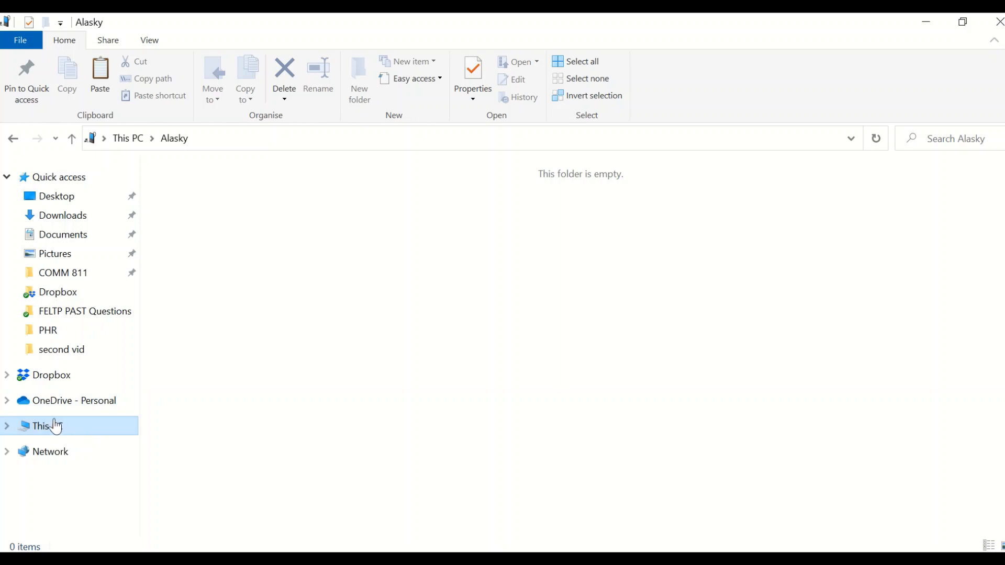
{"action": "left_click", "coordinate": [55, 427]}
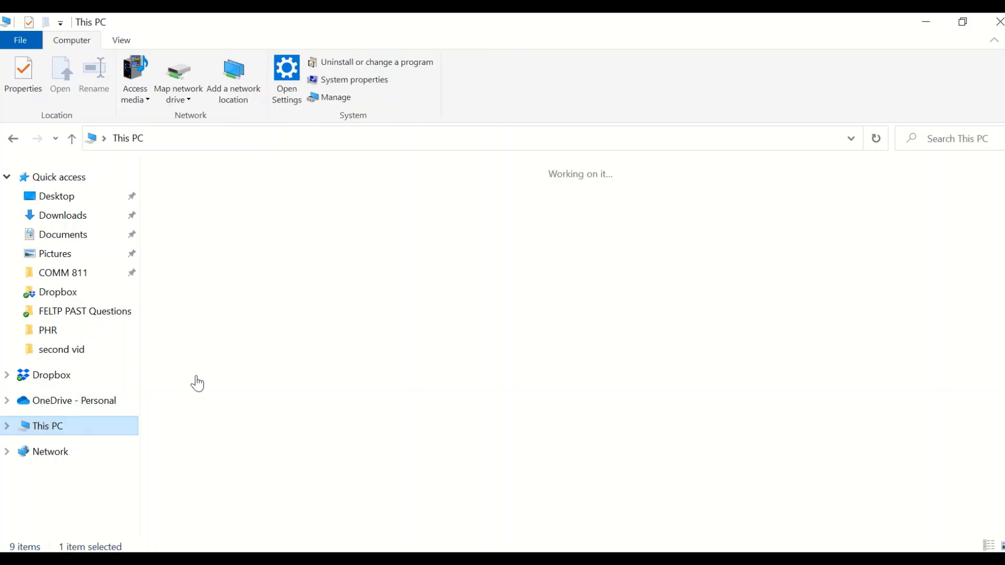
{"action": "left_click", "coordinate": [235, 317]}
{"action": "double_click", "coordinate": [236, 317]}
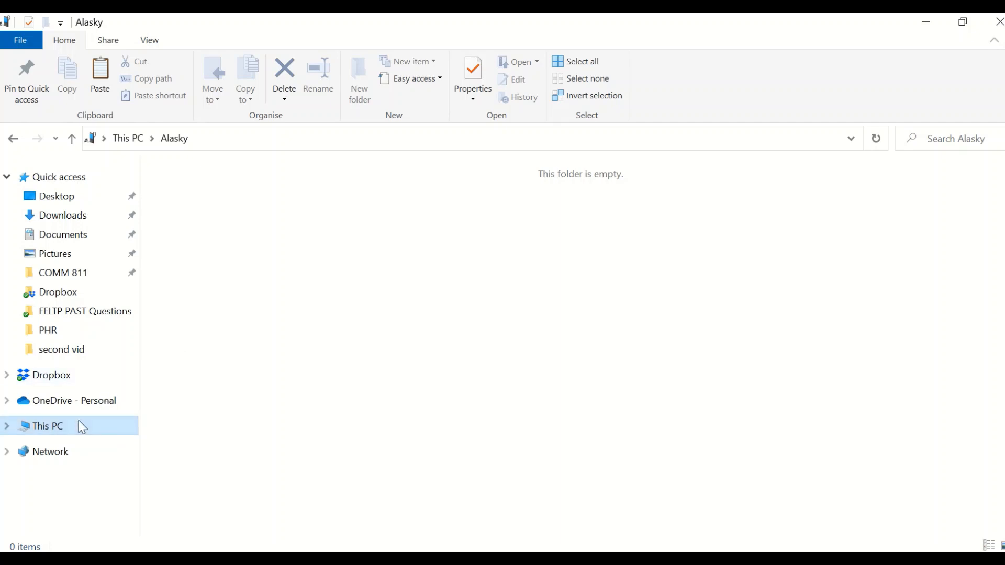
{"action": "left_click", "coordinate": [53, 429]}
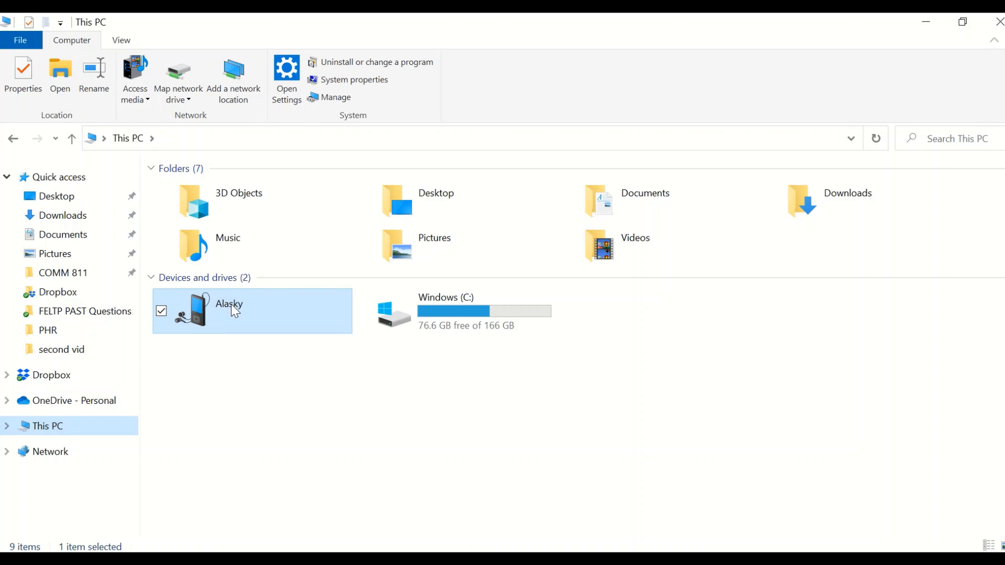
{"action": "double_click", "coordinate": [233, 308]}
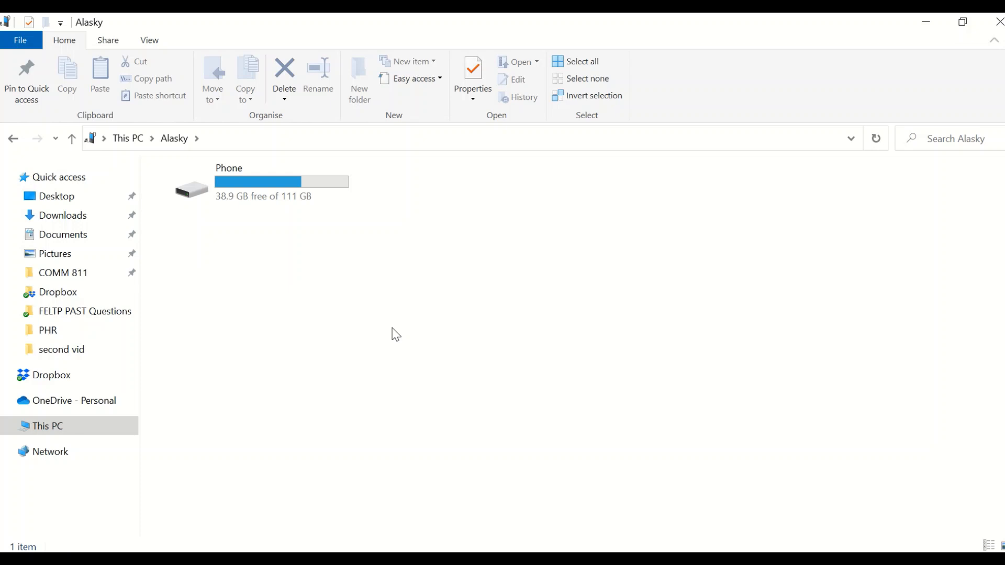
{"action": "double_click", "coordinate": [281, 178]}
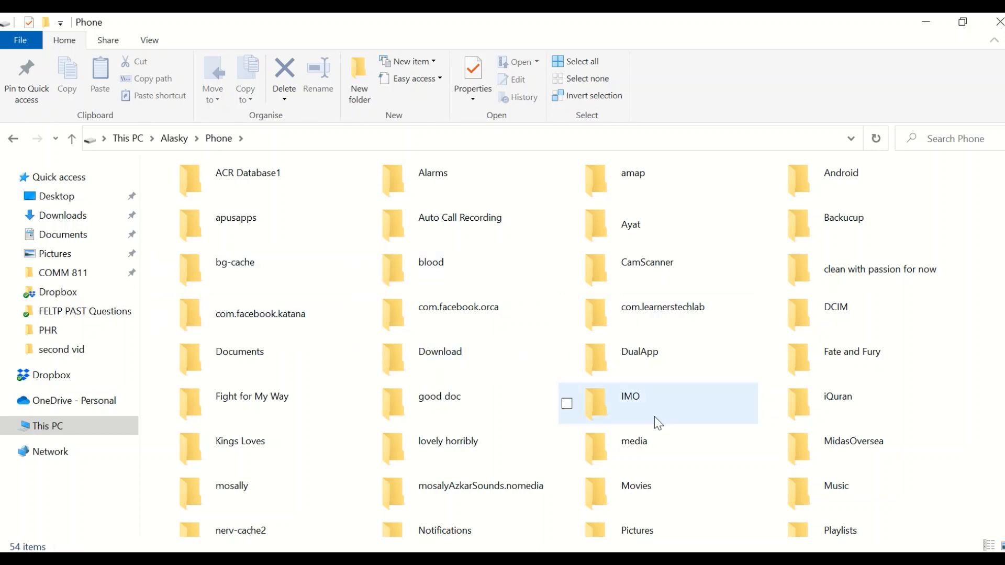
Open the org.odk.collect.android folder inside Android > data on the phone.
{"action": "double_click", "coordinate": [863, 182]}
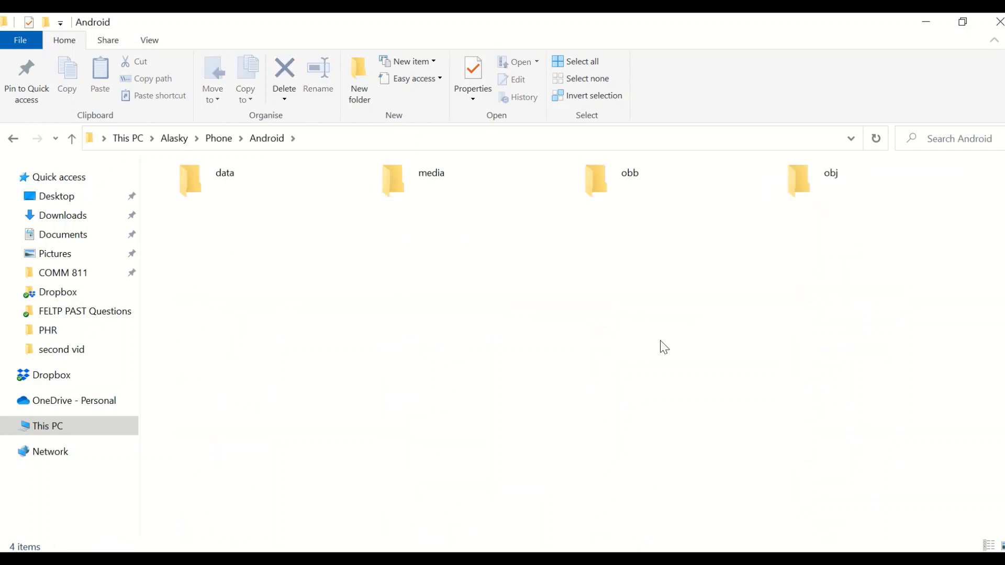
{"action": "double_click", "coordinate": [217, 190]}
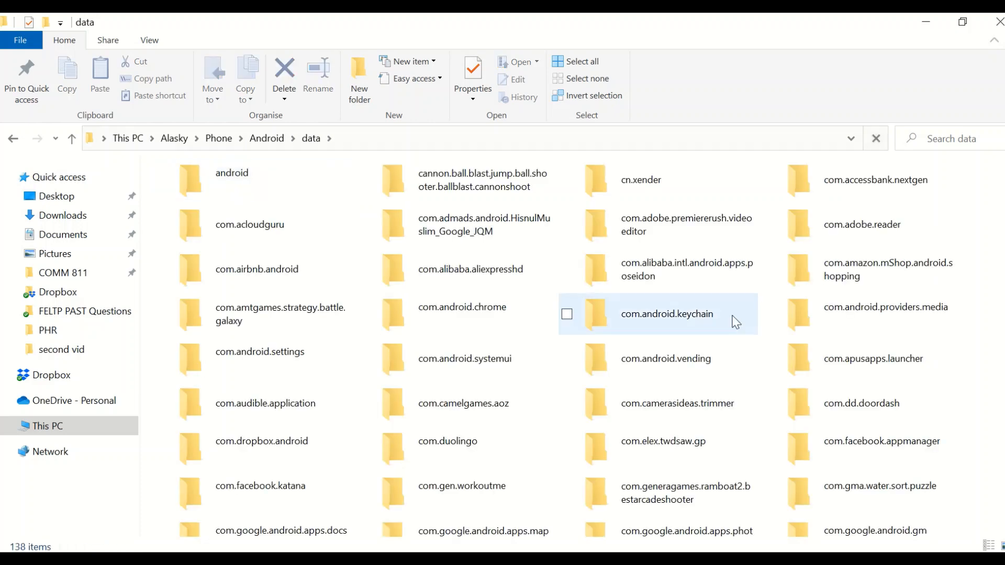
{"action": "scroll", "coordinate": [848, 215], "scroll_direction": "down", "scroll_amount": 4}
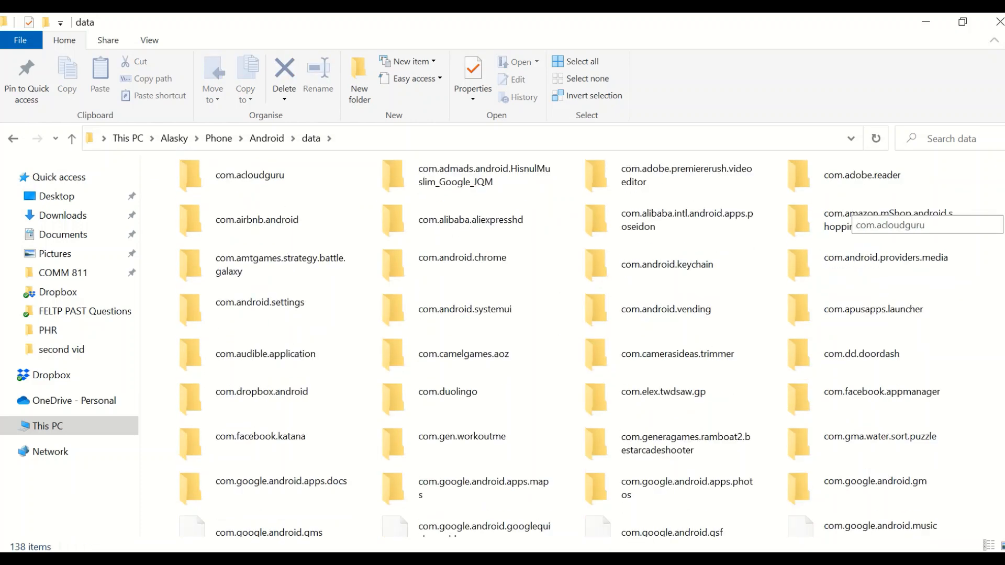
{"action": "scroll", "coordinate": [848, 214], "scroll_direction": "down", "scroll_amount": 8}
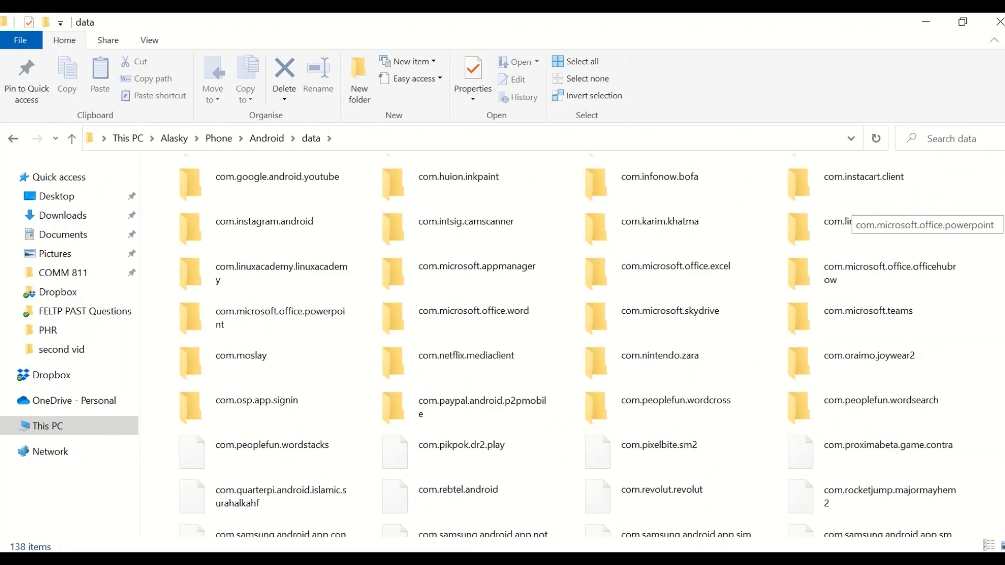
{"action": "scroll", "coordinate": [848, 214], "scroll_direction": "down", "scroll_amount": 2}
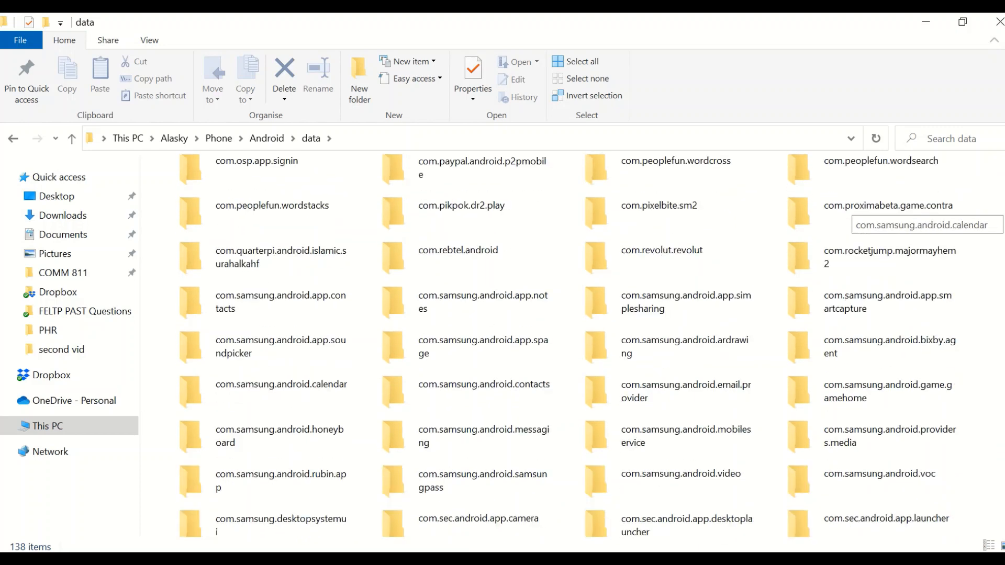
{"action": "scroll", "coordinate": [848, 215], "scroll_direction": "down", "scroll_amount": 6}
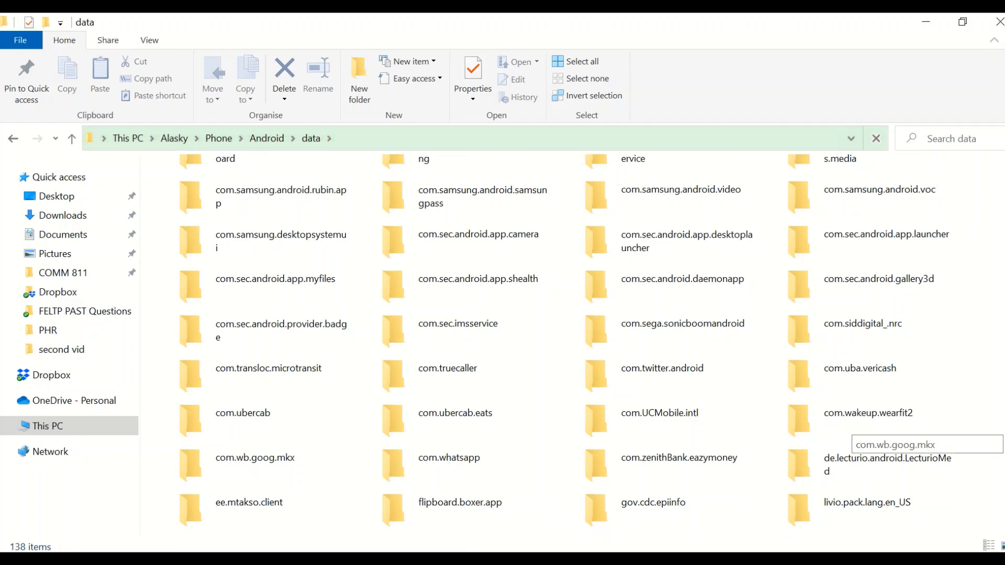
{"action": "scroll", "coordinate": [851, 426], "scroll_direction": "down", "scroll_amount": 4}
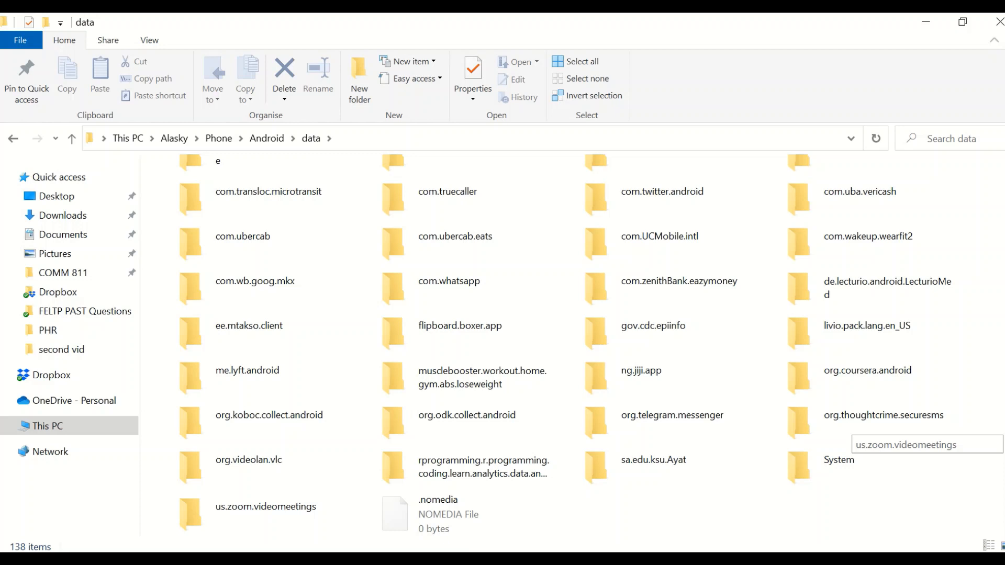
{"action": "double_click", "coordinate": [475, 423]}
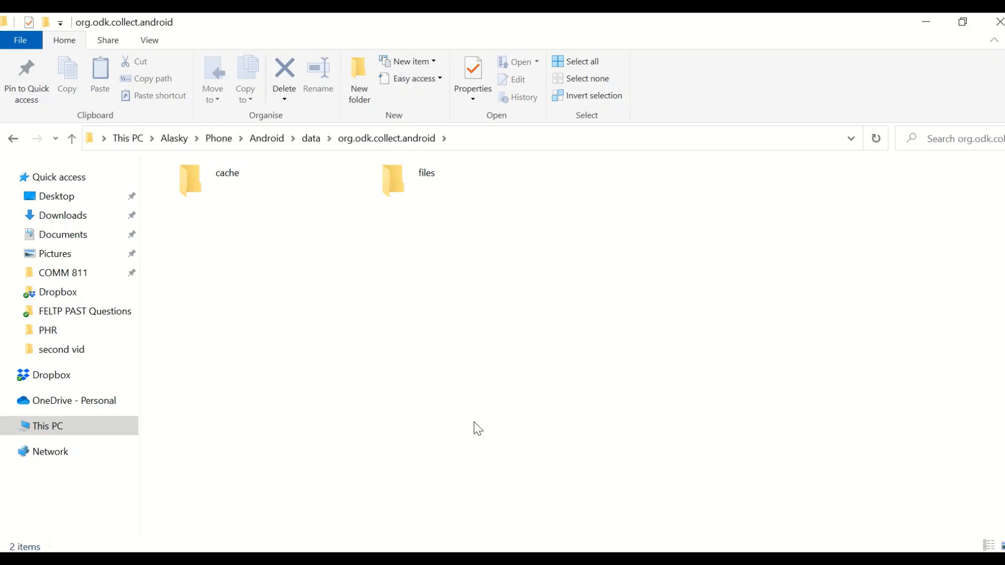
Open the forms folder of the DEMO project within files > projects.
{"action": "double_click", "coordinate": [399, 172]}
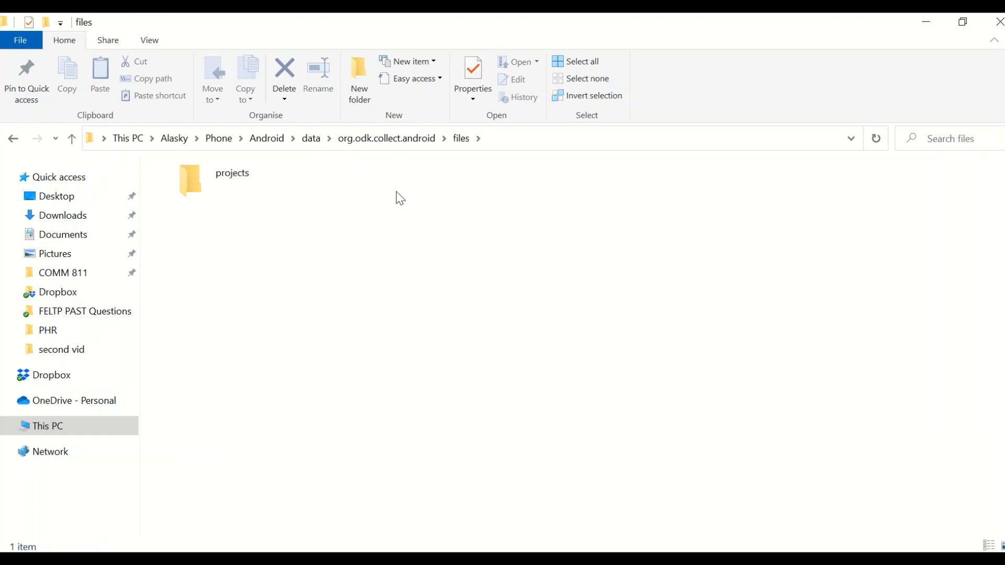
{"action": "double_click", "coordinate": [241, 179]}
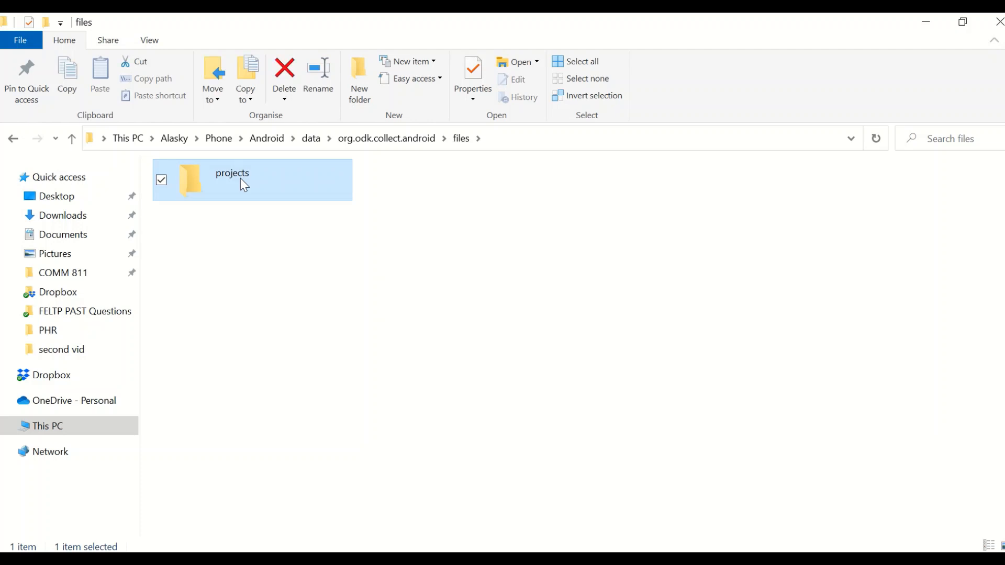
{"action": "double_click", "coordinate": [212, 178]}
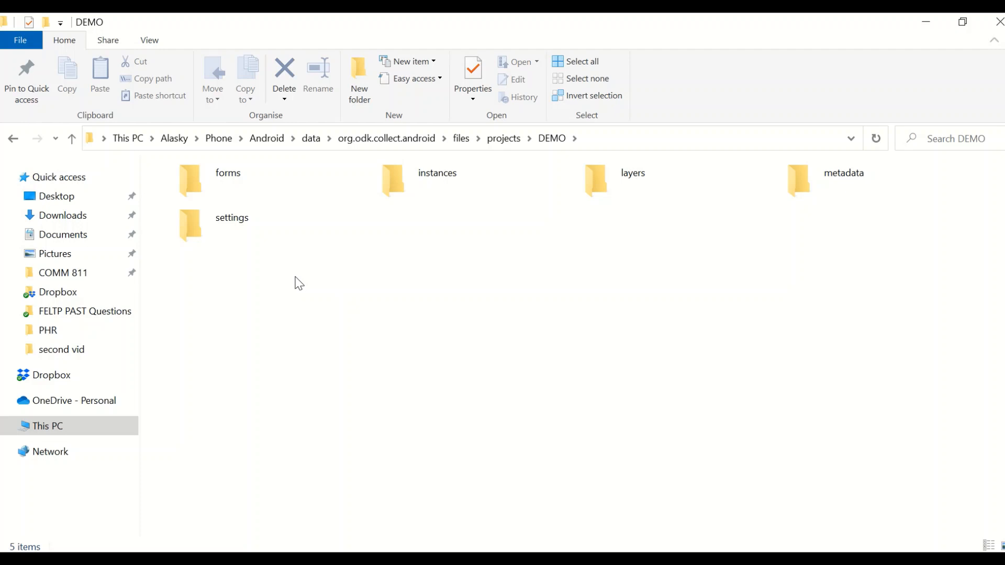
{"action": "double_click", "coordinate": [228, 185]}
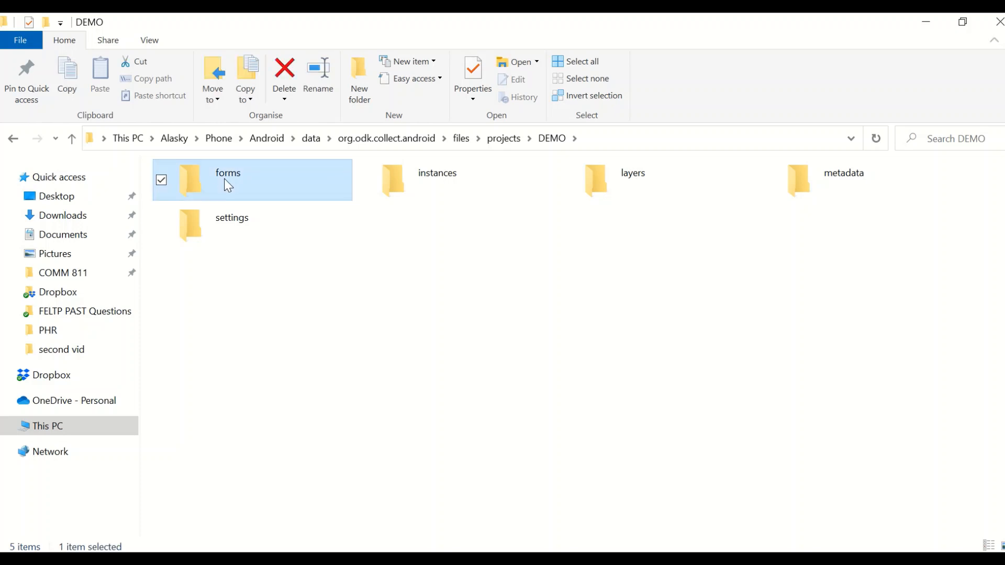
Paste the copied Health Questionnaire.xml file into the DEMO project's forms folder.
{"action": "right_click", "coordinate": [297, 341]}
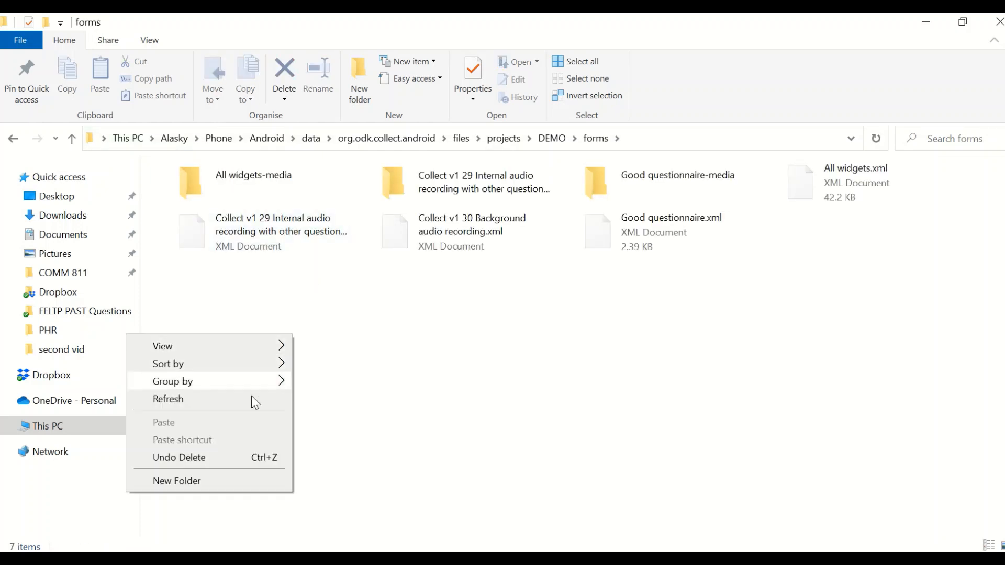
{"action": "left_click", "coordinate": [447, 431]}
{"action": "right_click", "coordinate": [300, 351]}
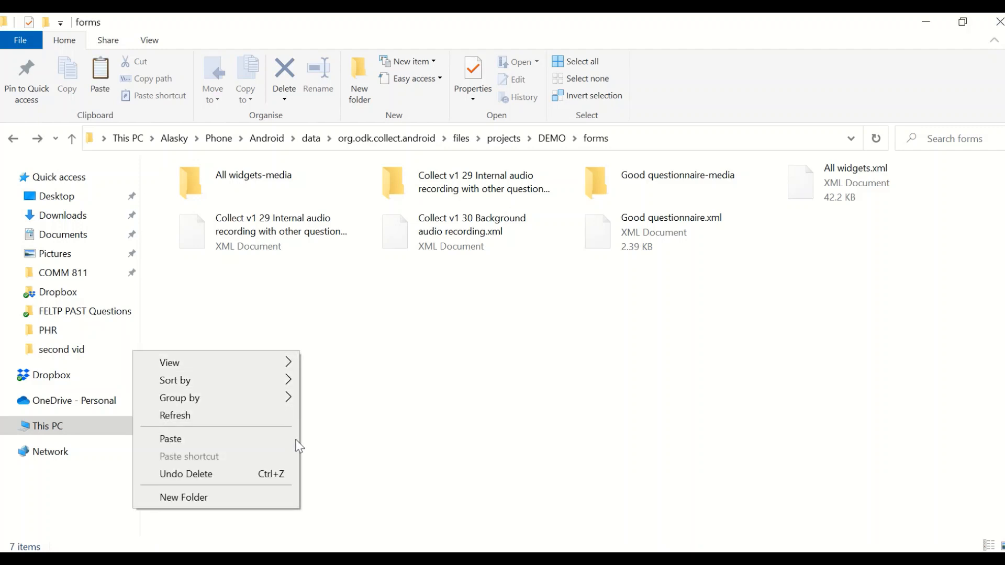
{"action": "left_click", "coordinate": [267, 442]}
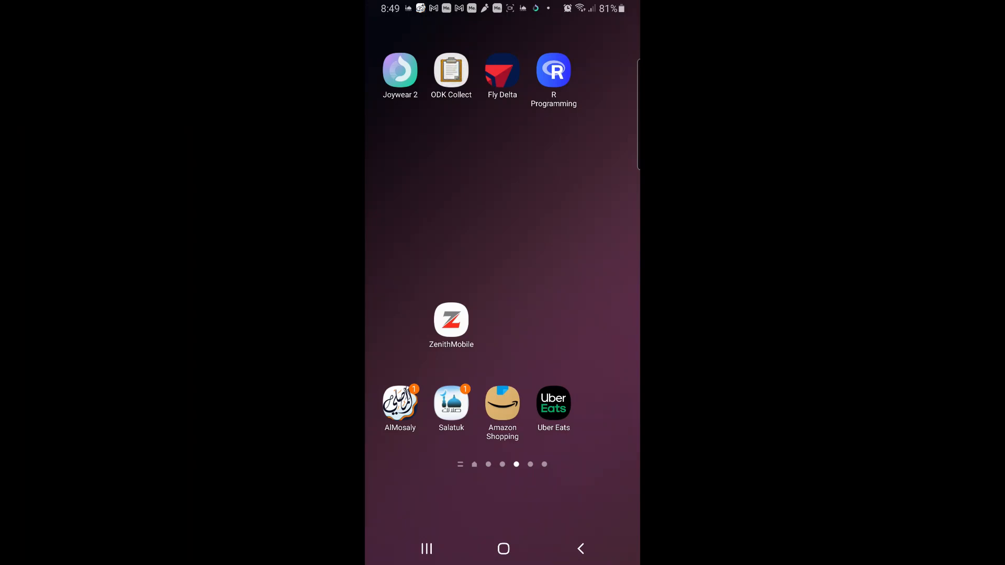
Switch to ODK Collect on the phone, start a blank Health Questionnaire form and advance past its title, introduction and section pages.
{"action": "left_click", "coordinate": [451, 70]}
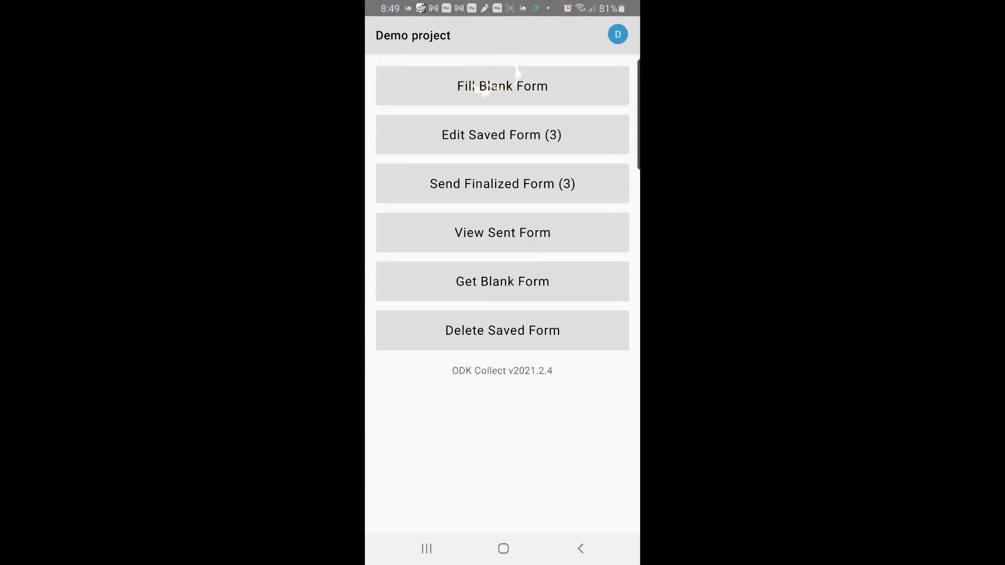
{"action": "left_click", "coordinate": [502, 86]}
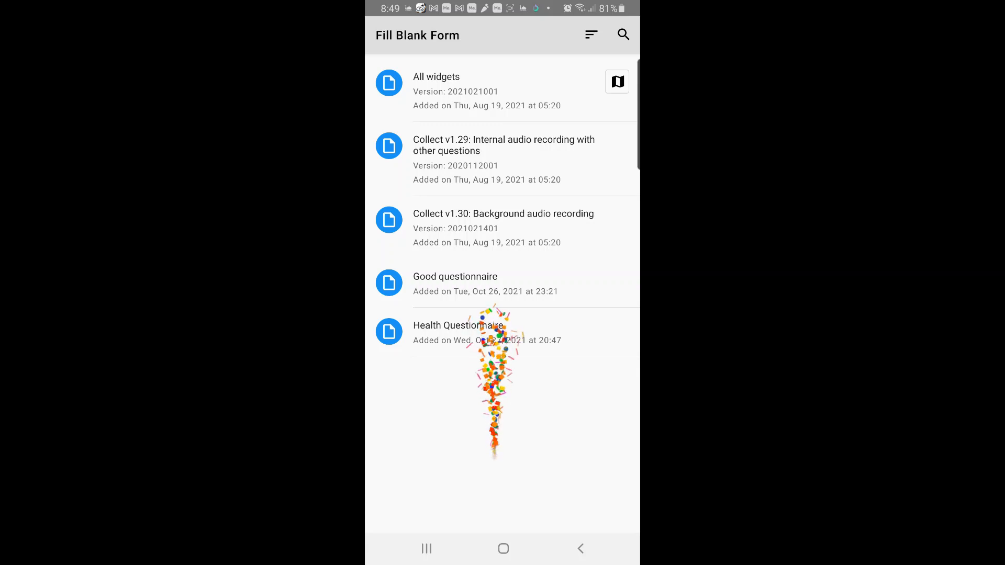
{"action": "left_click", "coordinate": [502, 332]}
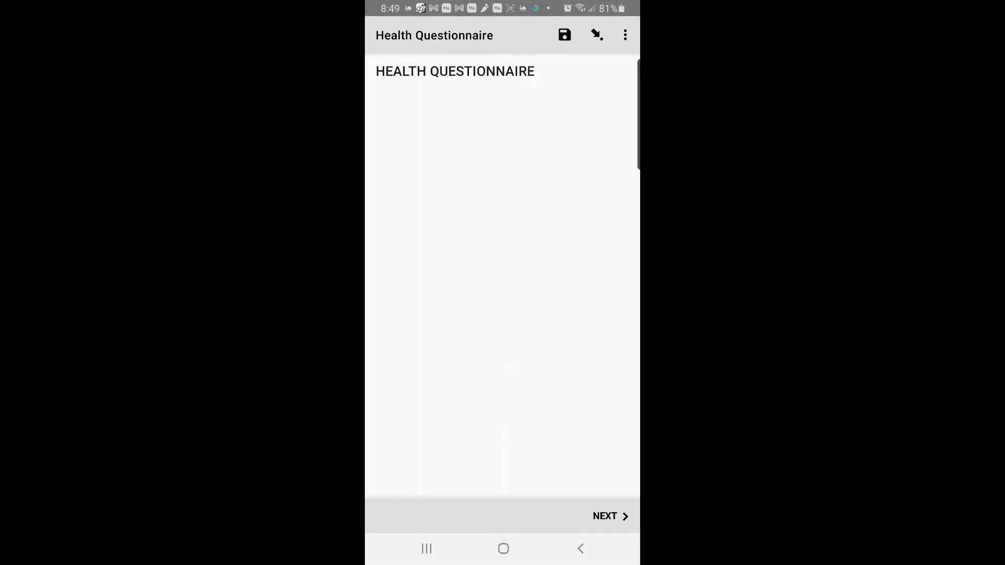
{"action": "left_click", "coordinate": [611, 516]}
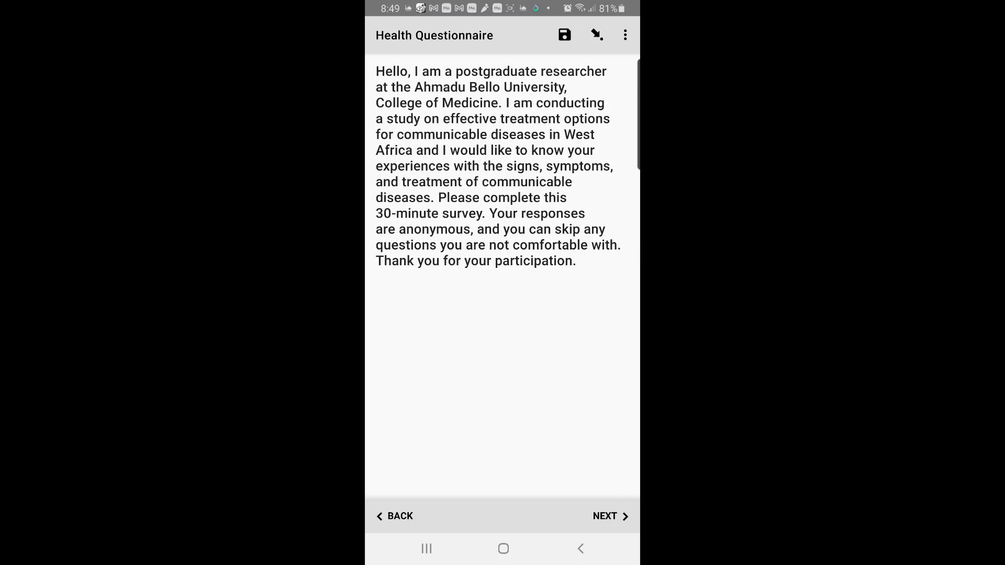
{"action": "left_click", "coordinate": [611, 516]}
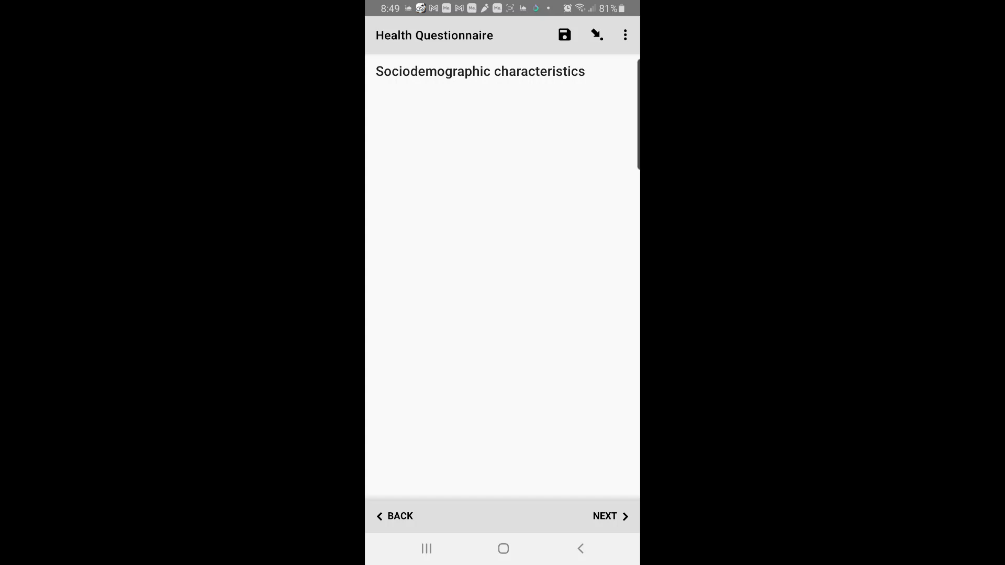
{"action": "left_click", "coordinate": [610, 516]}
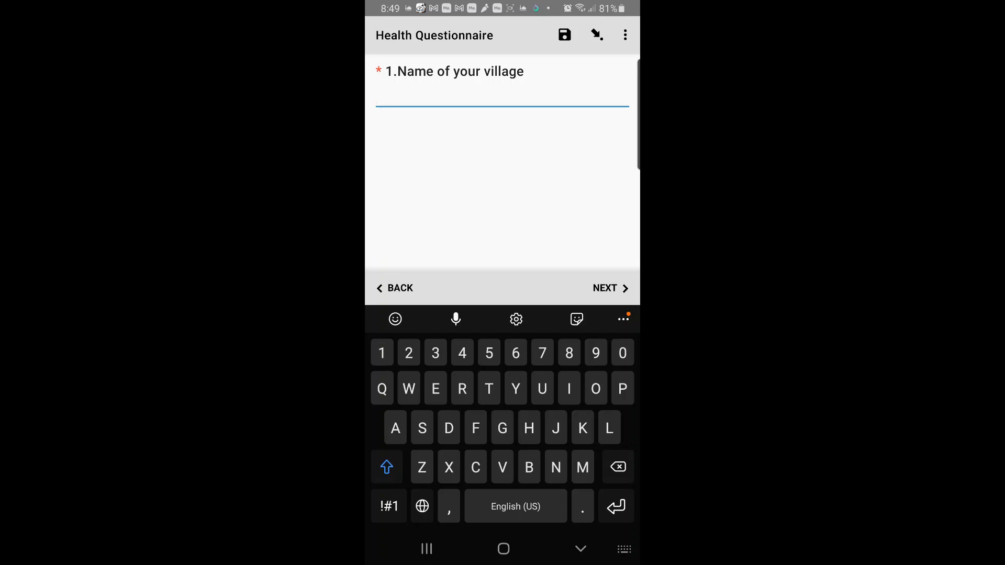
Answer the village question with "Zango" and the respondent's age with 35.
{"action": "left_click", "coordinate": [610, 288]}
{"action": "type", "text": "Za"}
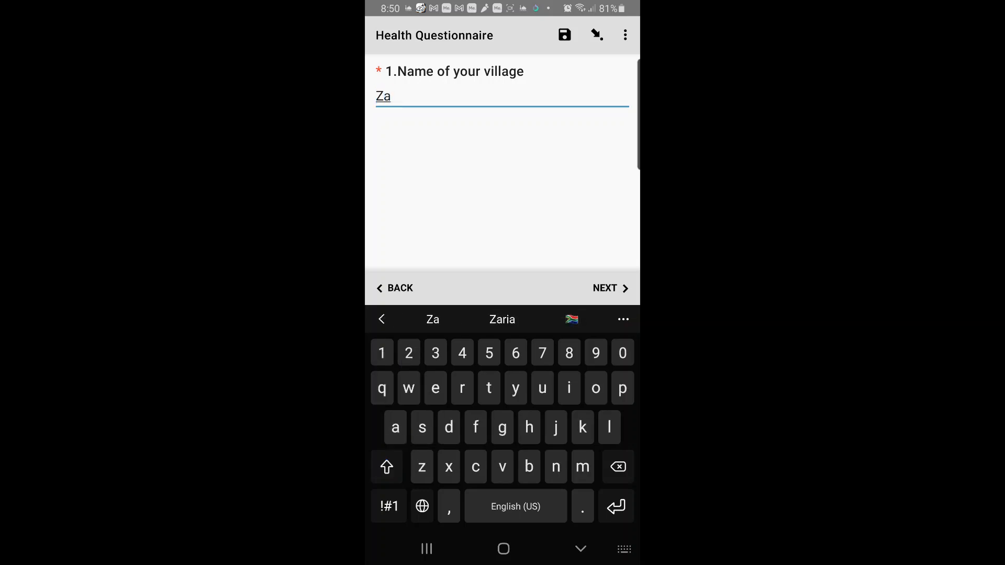
{"action": "type", "text": "ngo"}
{"action": "left_click", "coordinate": [610, 289]}
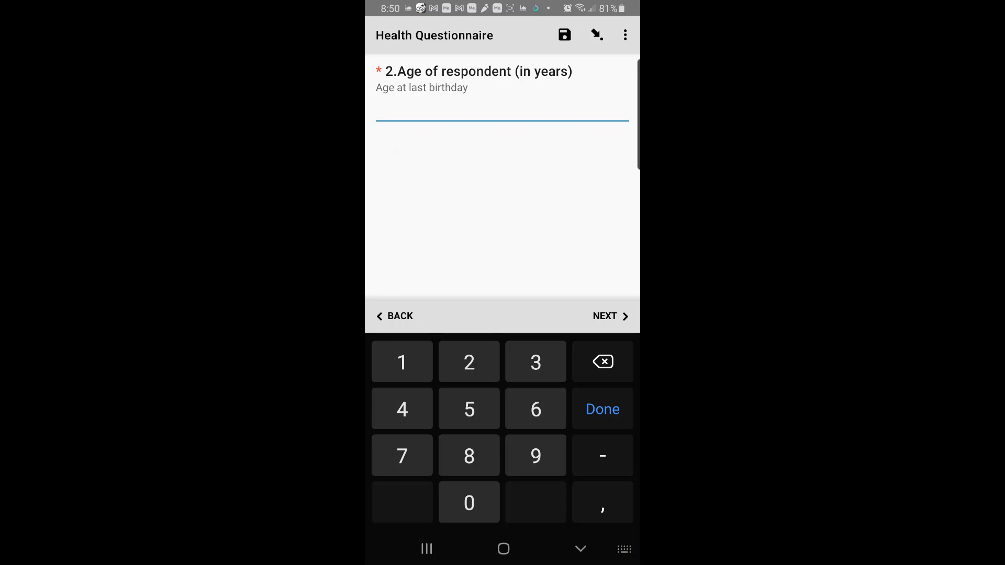
{"action": "type", "text": "35"}
{"action": "left_click", "coordinate": [611, 316]}
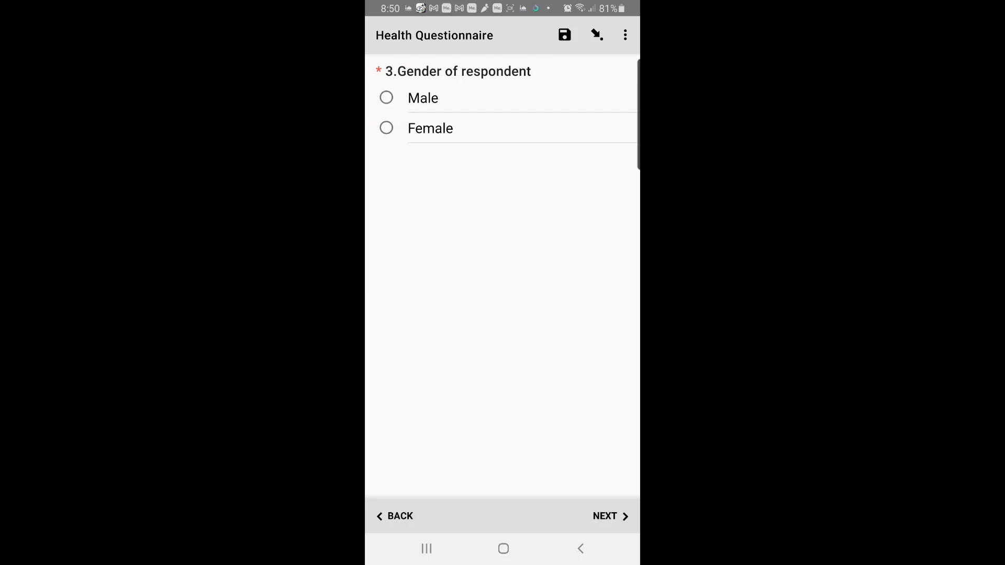
Answer the gender question with Male, choose House, Car, Bicycle and Radio as owned items, and advance to the form's end page.
{"action": "left_click", "coordinate": [387, 98]}
{"action": "left_click", "coordinate": [610, 516]}
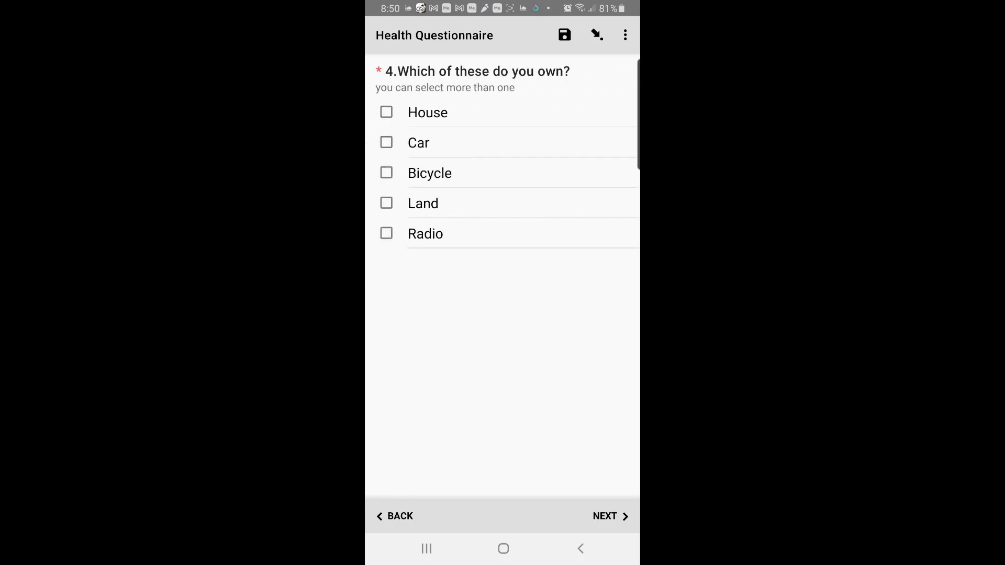
{"action": "left_click", "coordinate": [387, 112]}
{"action": "left_click", "coordinate": [387, 143]}
{"action": "left_click", "coordinate": [387, 173]}
{"action": "left_click", "coordinate": [386, 233]}
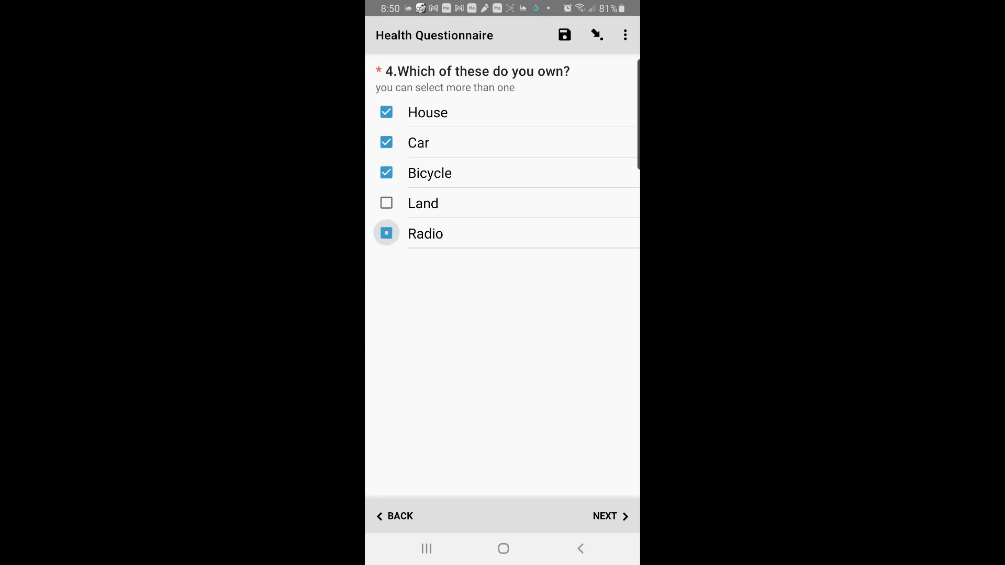
{"action": "left_click", "coordinate": [610, 516]}
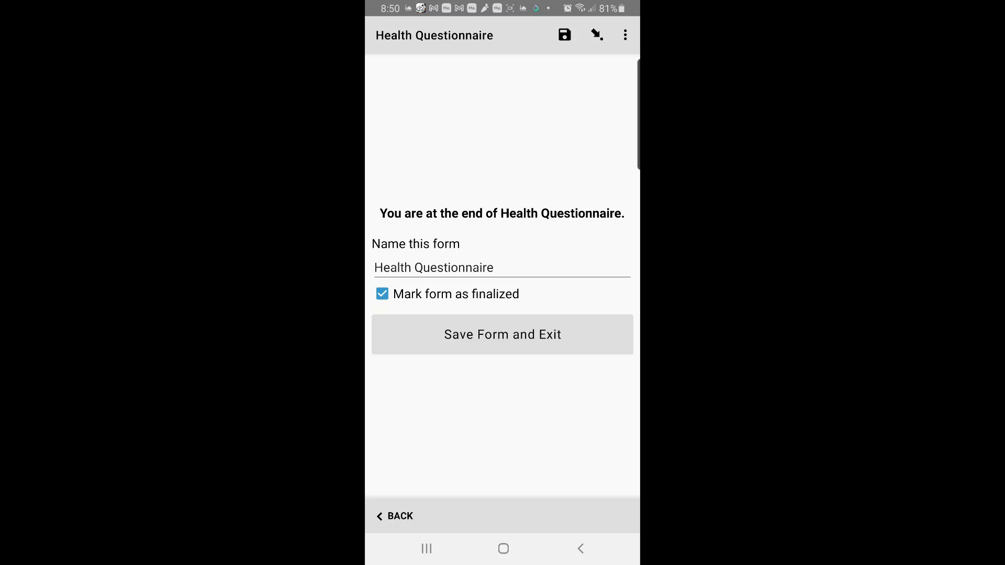
Save the finalized form and start another blank Health Questionnaire, advancing to the village question.
{"action": "left_click", "coordinate": [503, 335]}
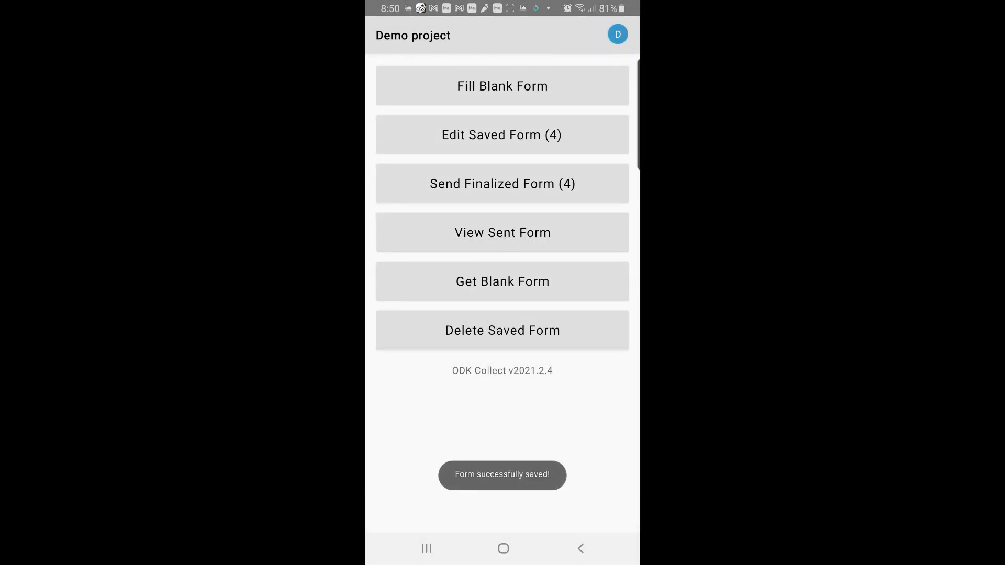
{"action": "left_click", "coordinate": [460, 86]}
{"action": "left_click", "coordinate": [503, 333]}
{"action": "left_click", "coordinate": [610, 516]}
{"action": "left_click", "coordinate": [611, 516]}
{"action": "left_click", "coordinate": [610, 516]}
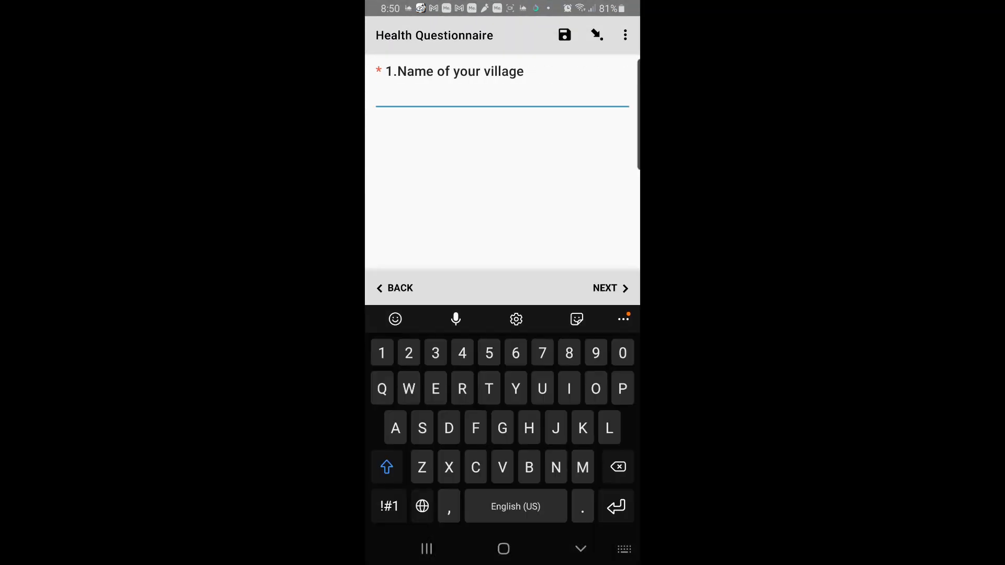
Answer the village question with "Ryu", the respondent's age with 23, and choose a gender, advancing to the owned items question.
{"action": "type", "text": "Ryu"}
{"action": "left_click", "coordinate": [610, 288]}
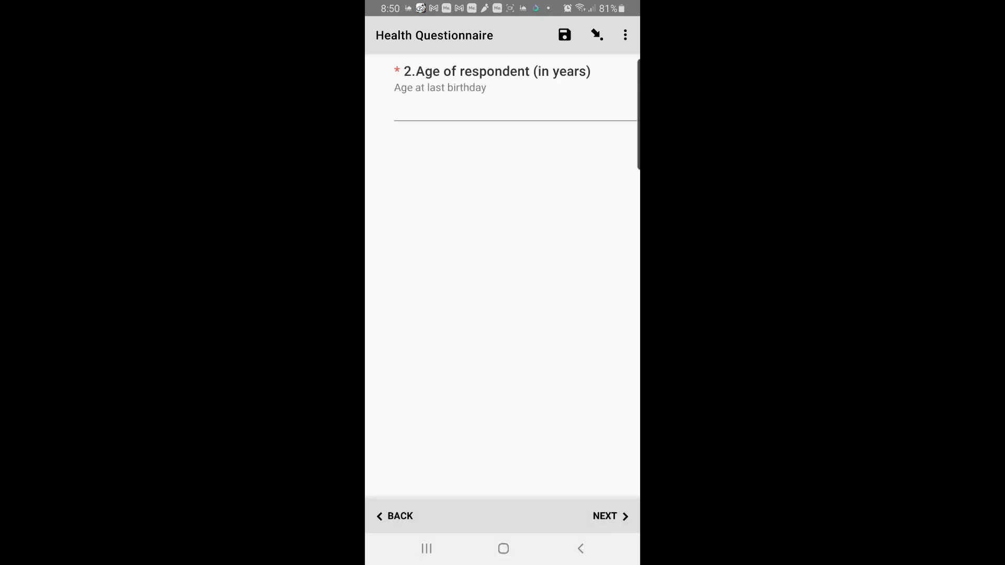
{"action": "type", "text": "23"}
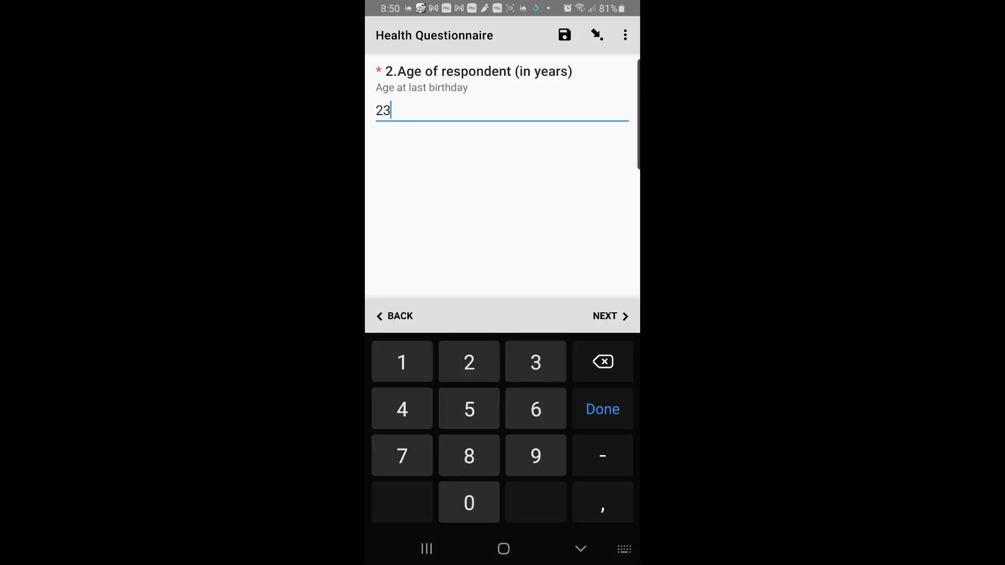
{"action": "left_click", "coordinate": [610, 317]}
{"action": "left_click", "coordinate": [386, 128]}
{"action": "left_click", "coordinate": [611, 517]}
Choose Car and Radio as owned items, then save the form as finalized and exit.
{"action": "left_click", "coordinate": [386, 143]}
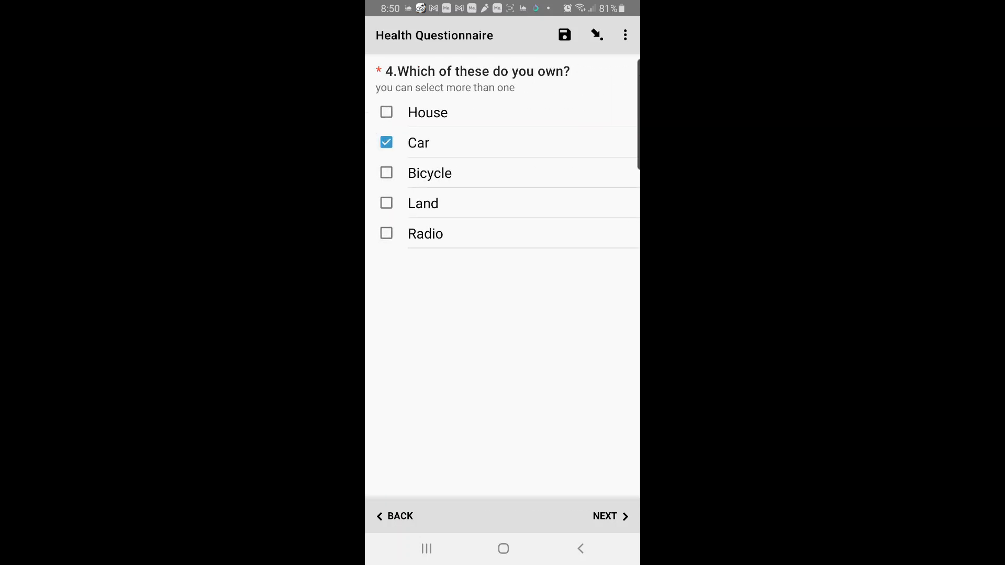
{"action": "left_click", "coordinate": [387, 234]}
{"action": "left_click", "coordinate": [611, 516]}
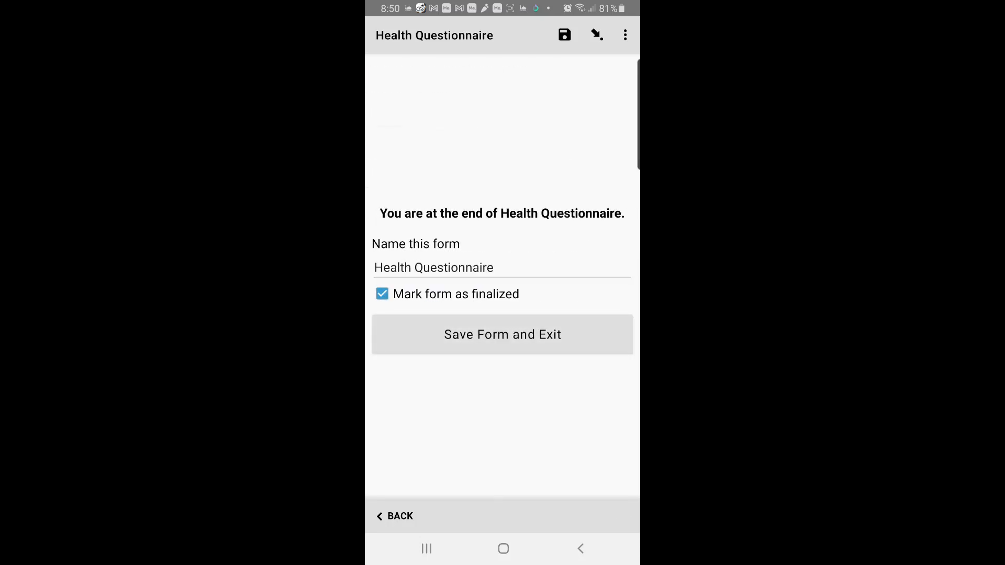
{"action": "left_click", "coordinate": [502, 335]}
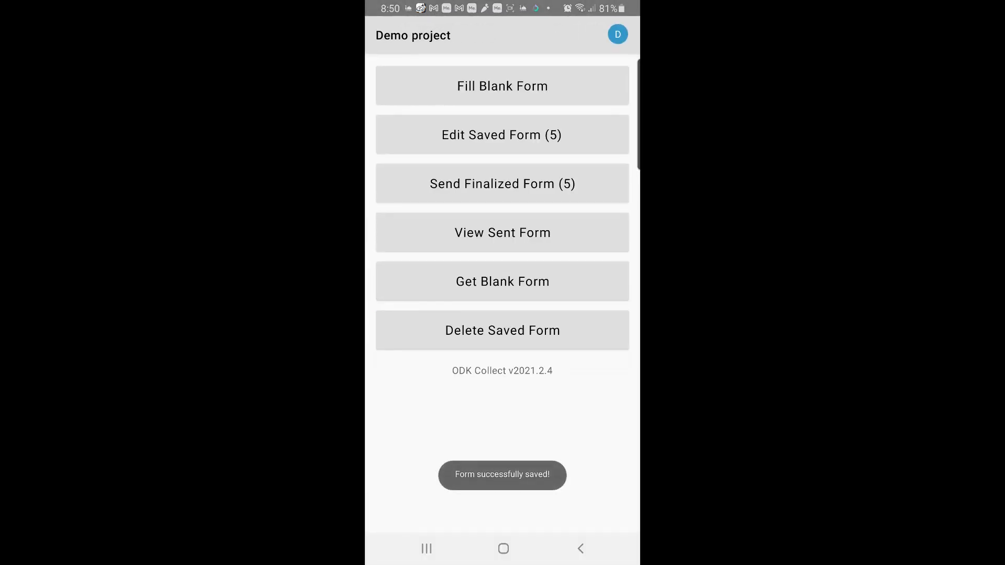